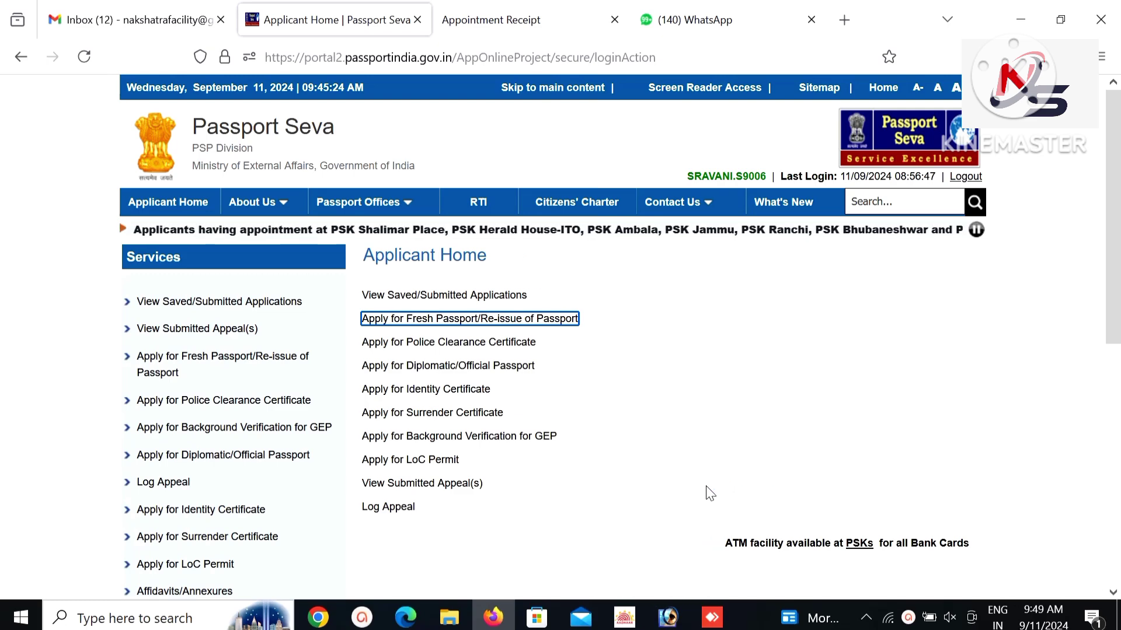
Search Google for 'passport' and open the official Passport Seva site from the results.
left_click(577, 21)
left_click(578, 46)
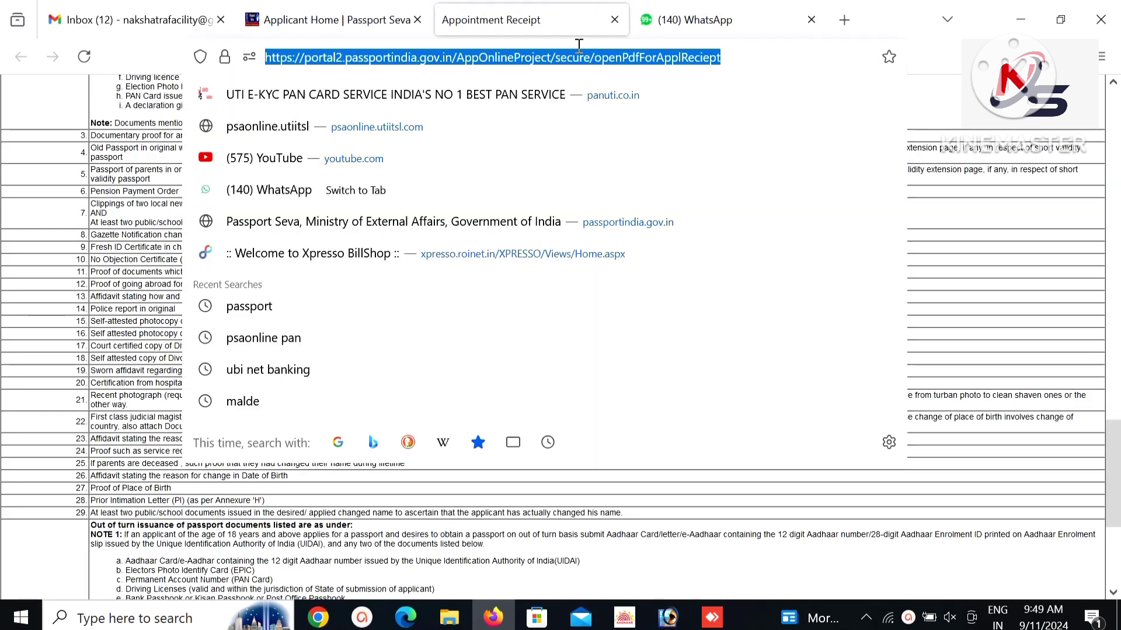
type("pass")
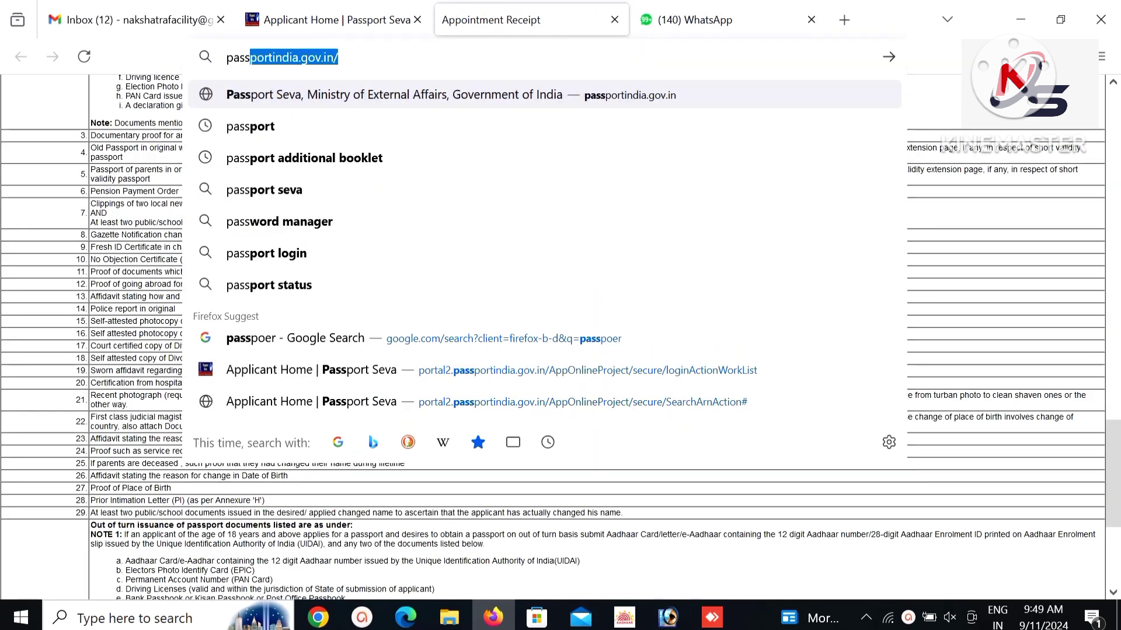
type("port")
key("Return")
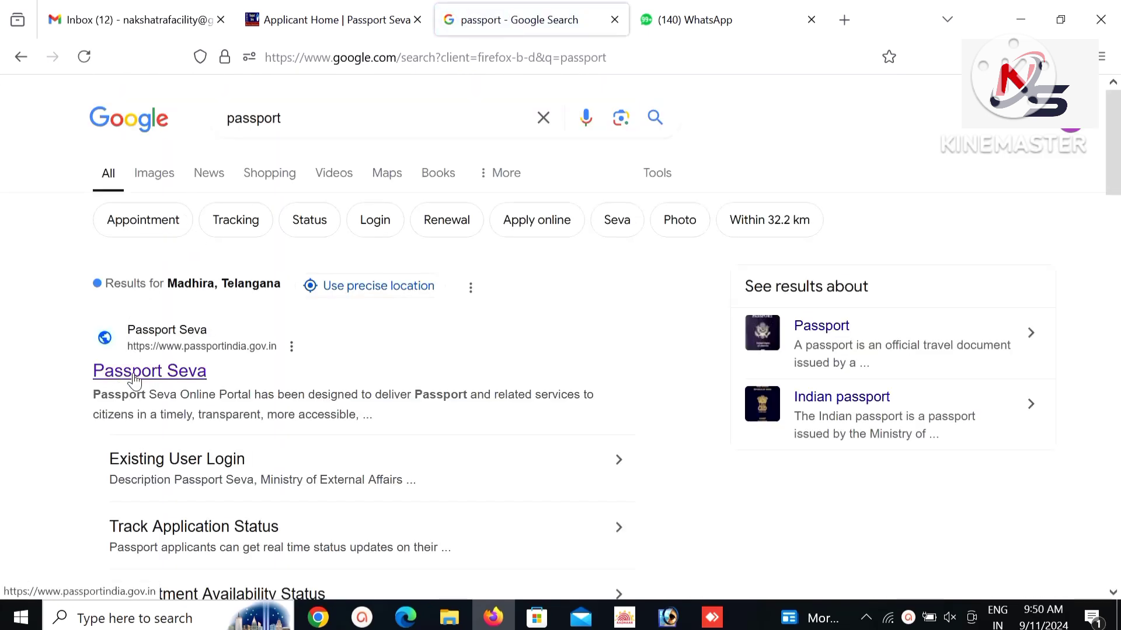
left_click(162, 371)
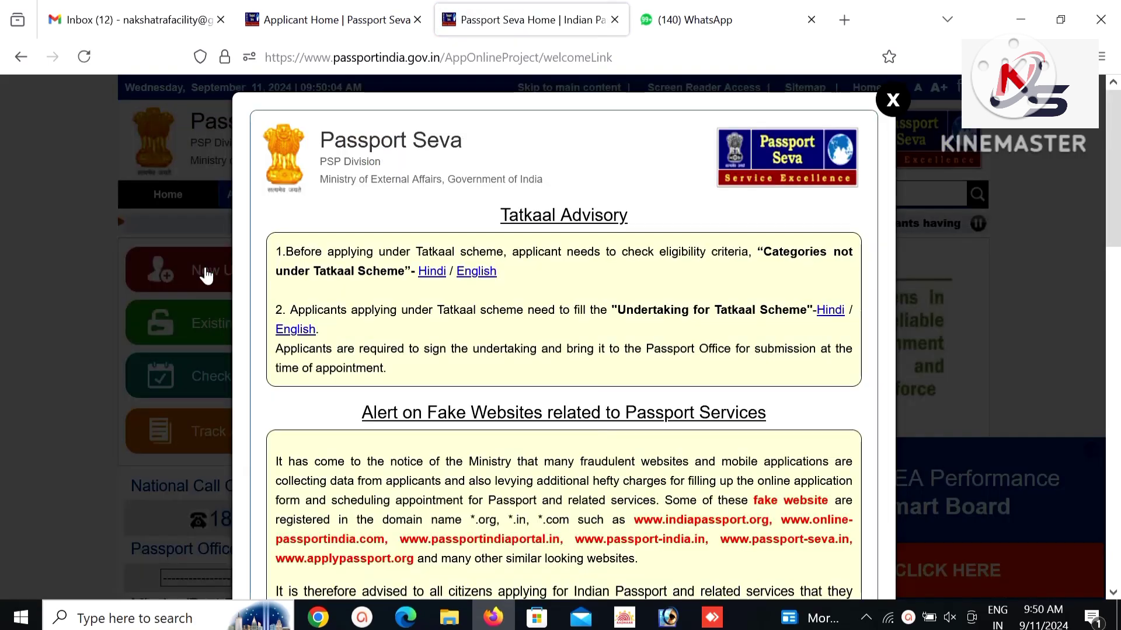
Close the Tatkaal Advisory popup and go back to the Applicant Home | Passport Seva tab.
left_click(206, 275)
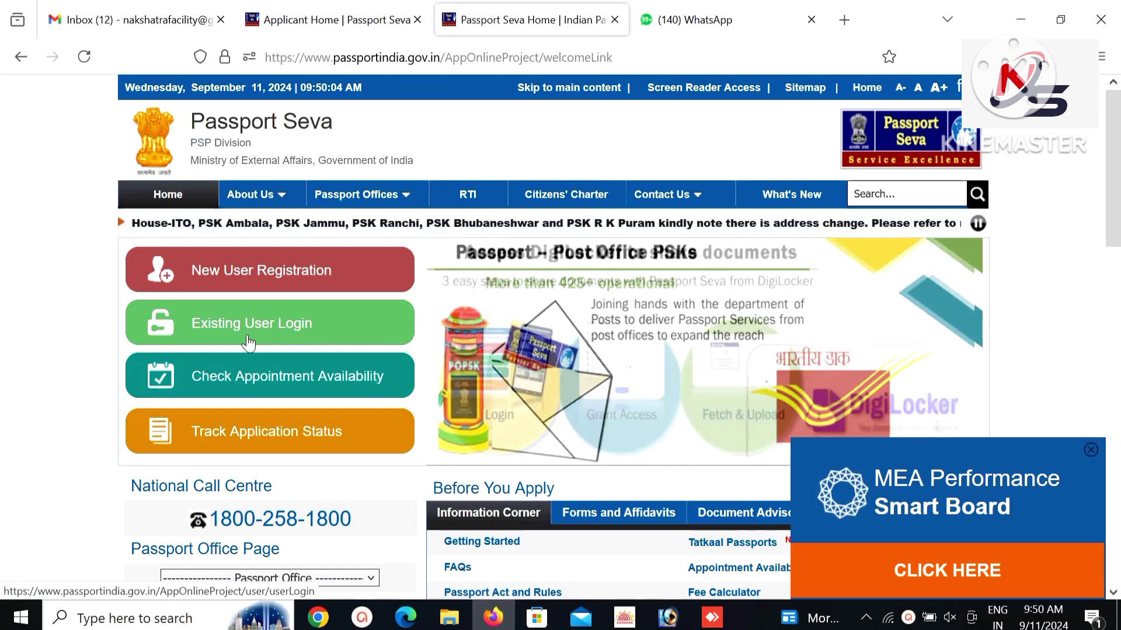
left_click(332, 20)
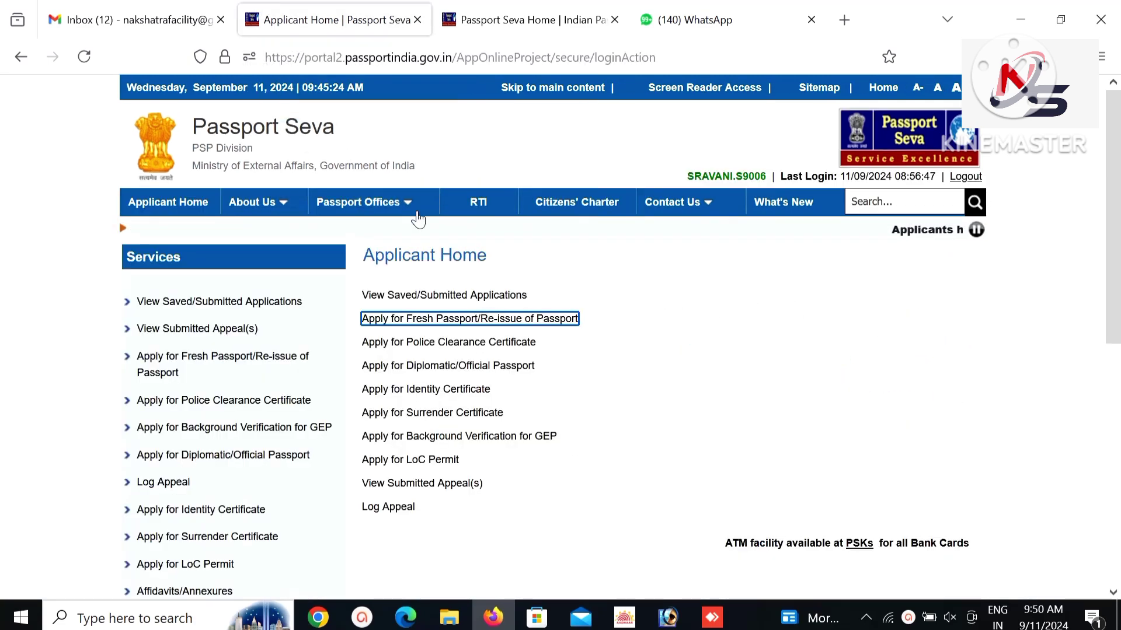
Open Apply for Fresh Passport/Re-issue of Passport and start the application form.
left_click(178, 202)
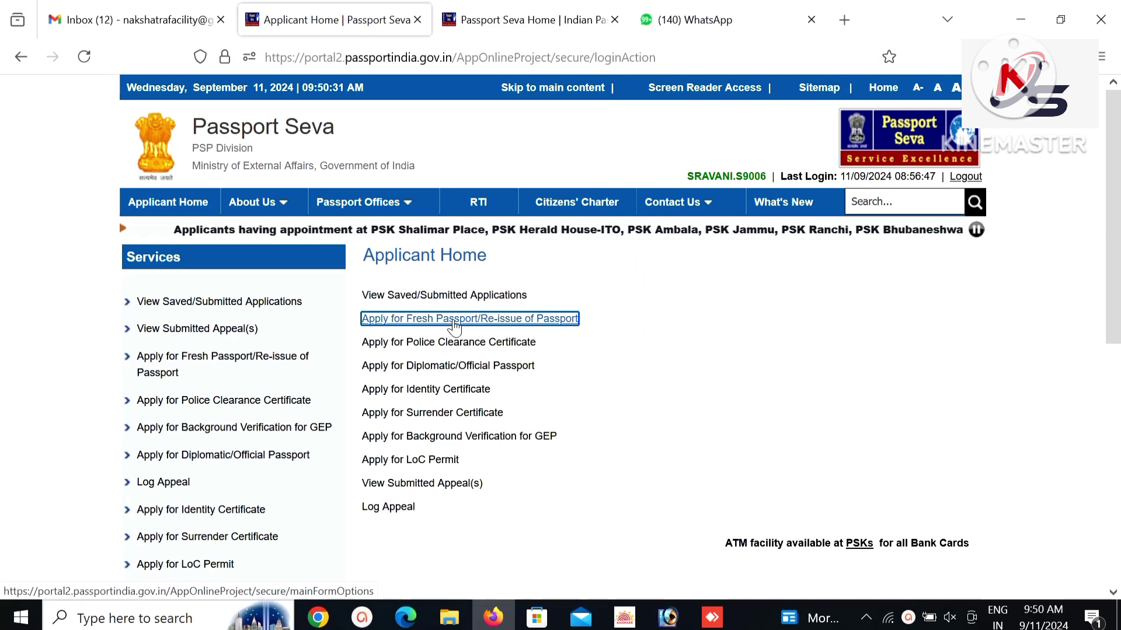
left_click(465, 320)
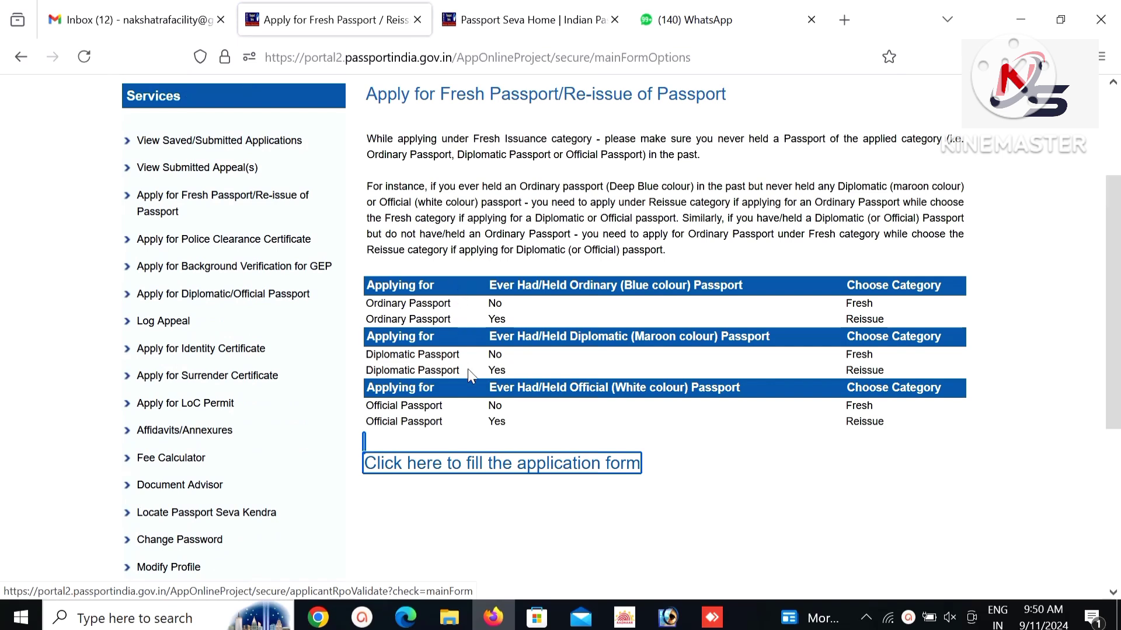
left_click(432, 478)
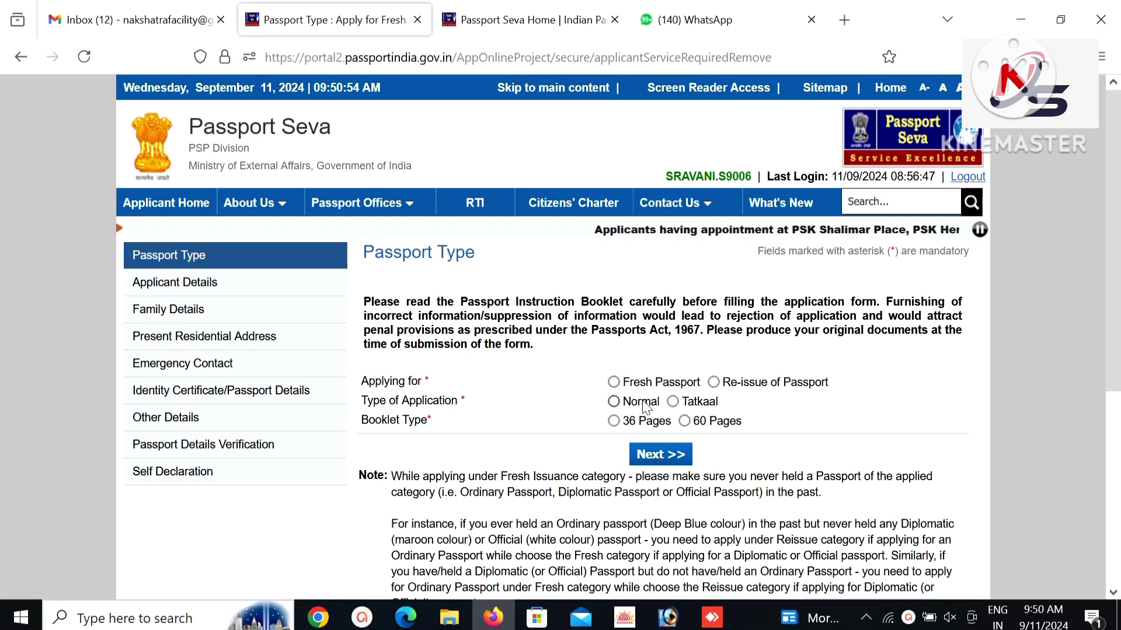
Choose a Fresh, Normal passport with a 36-page booklet and continue to Applicant Details.
left_click(614, 421)
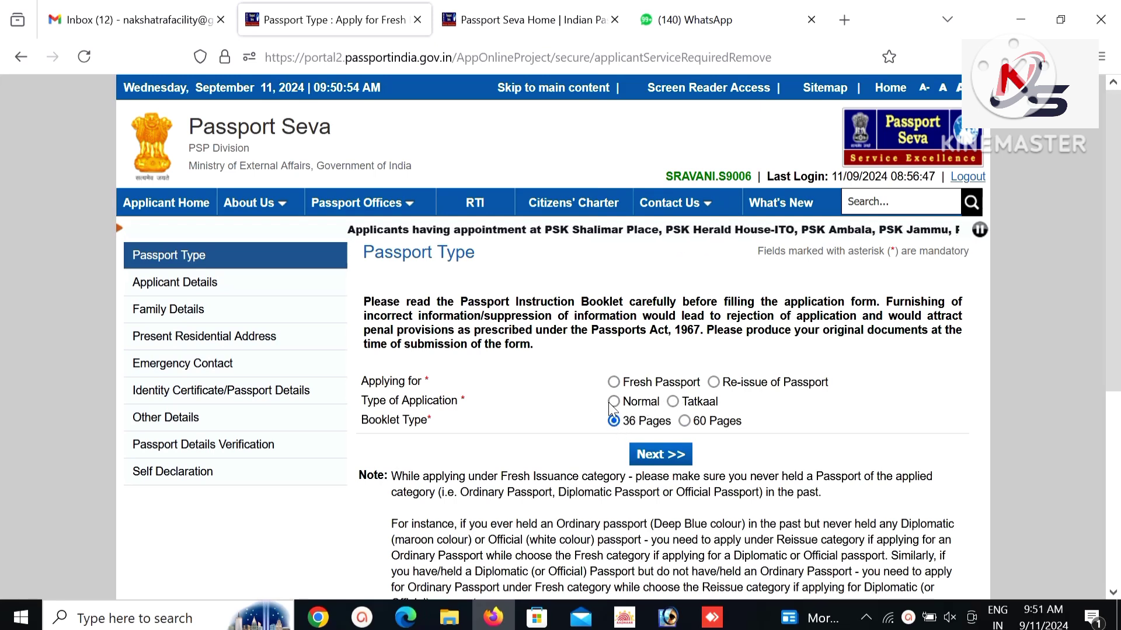
left_click(614, 402)
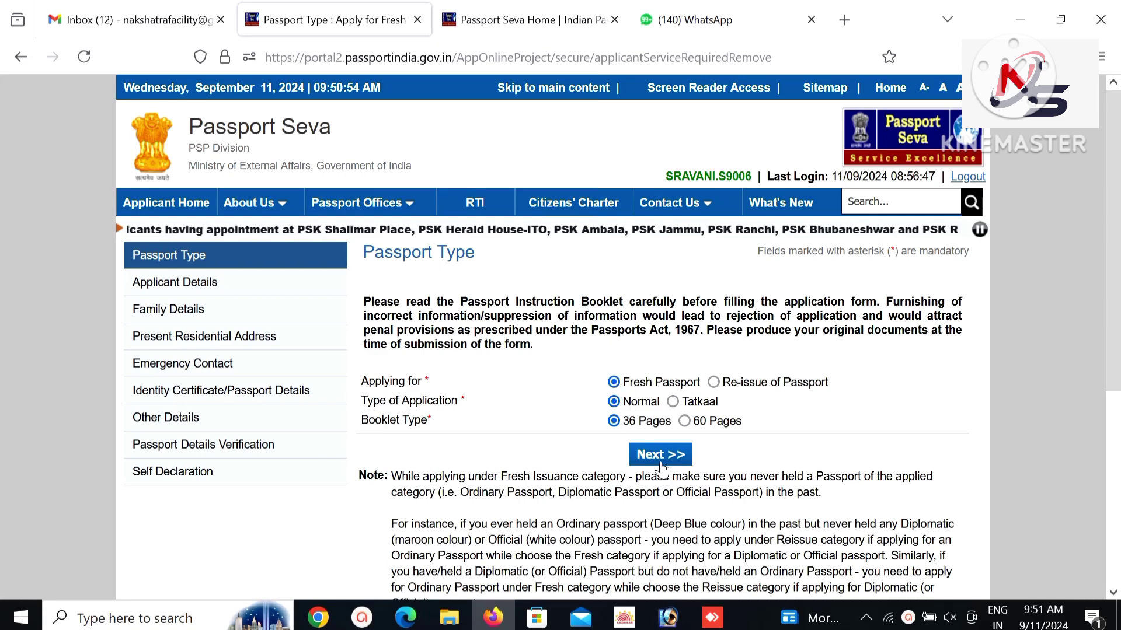
left_click(713, 383)
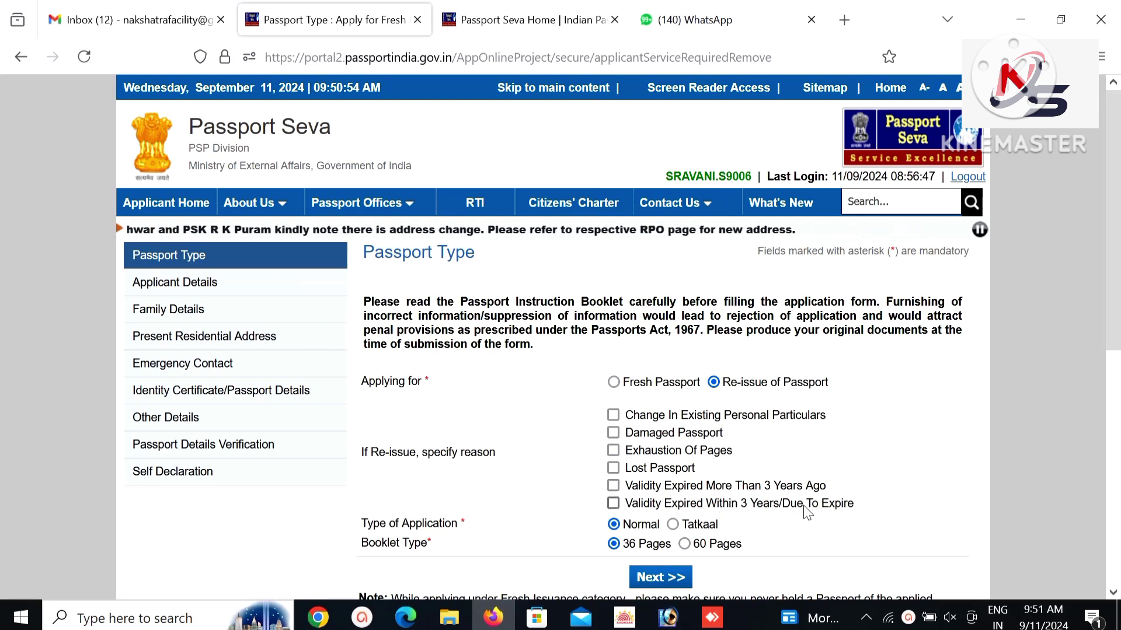
left_click_drag(704, 505, 645, 383)
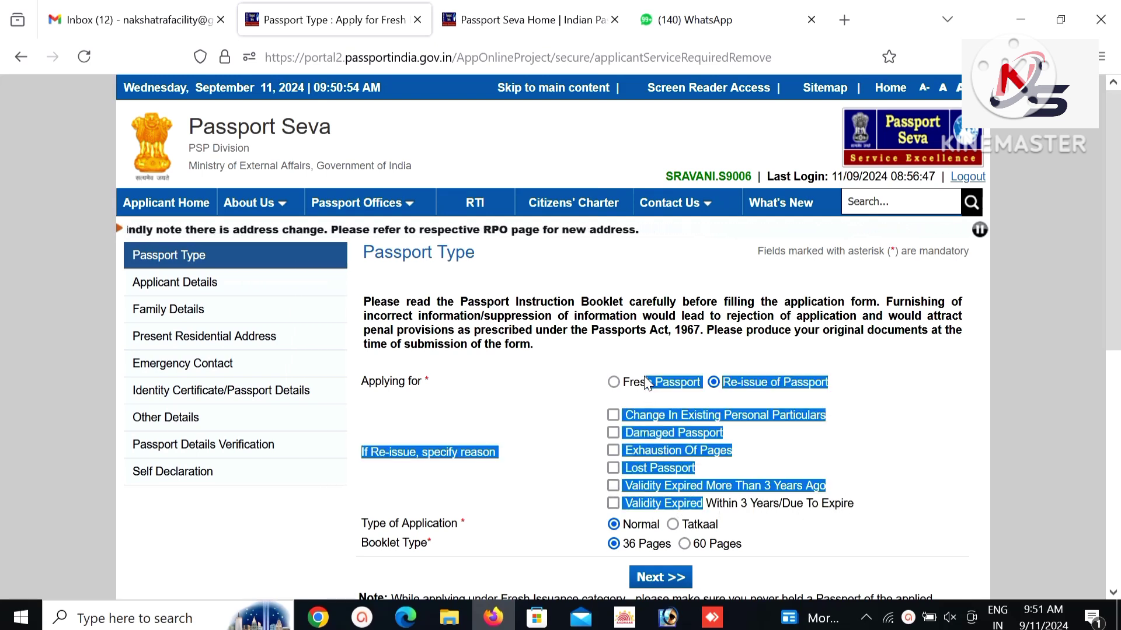
left_click(613, 415)
scroll(1116, 232, "down", 2)
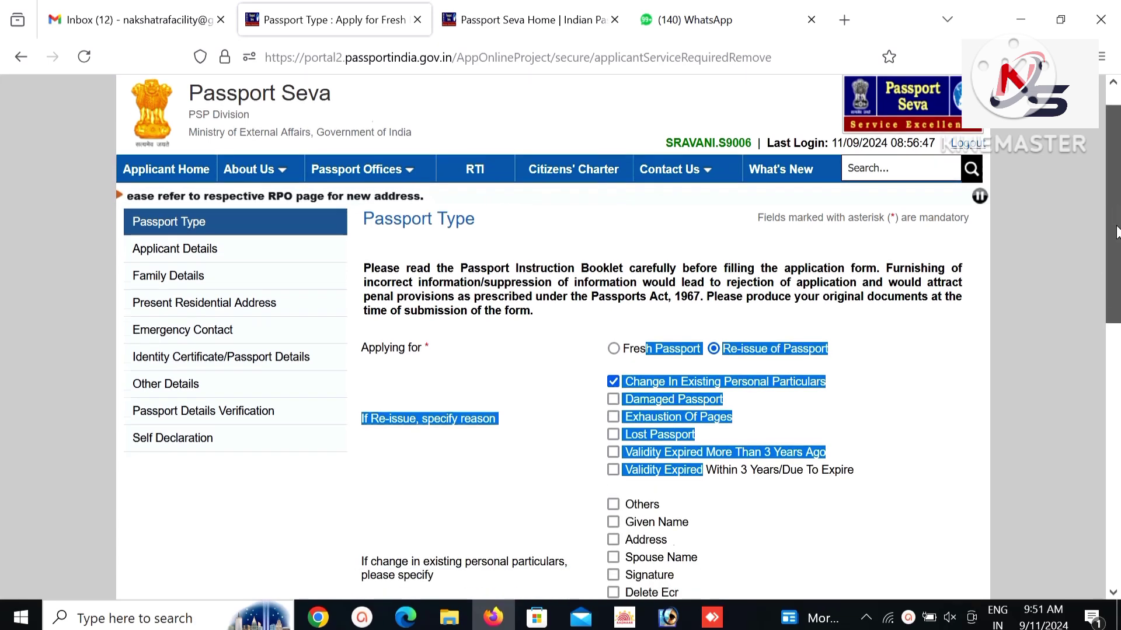
scroll(1116, 232, "down", 3)
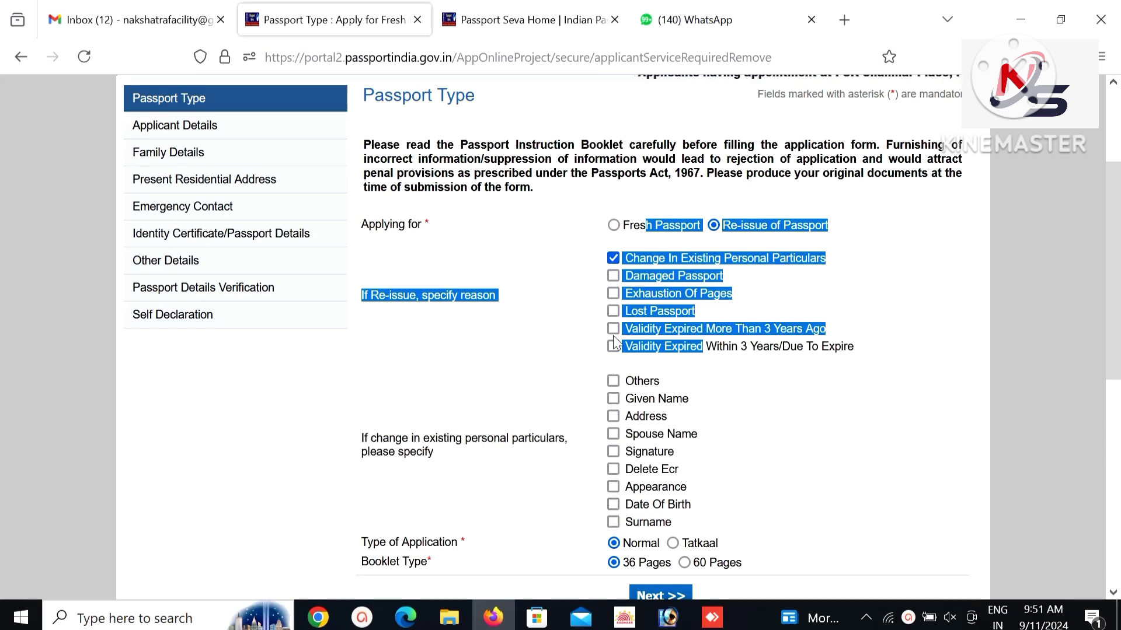
left_click(613, 258)
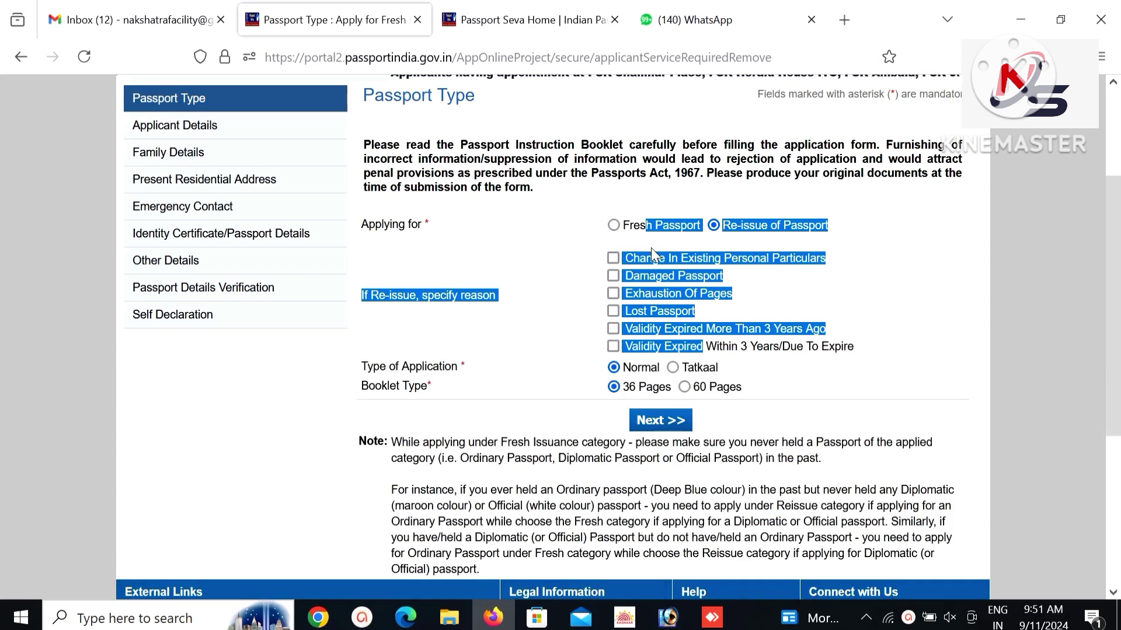
left_click(614, 226)
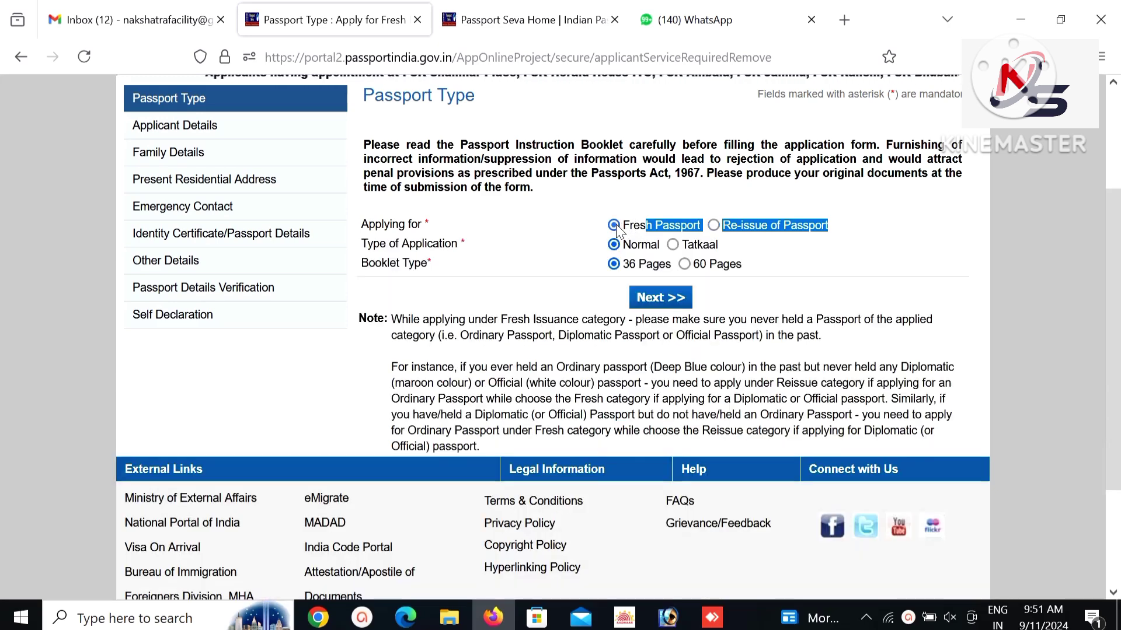
left_click(642, 305)
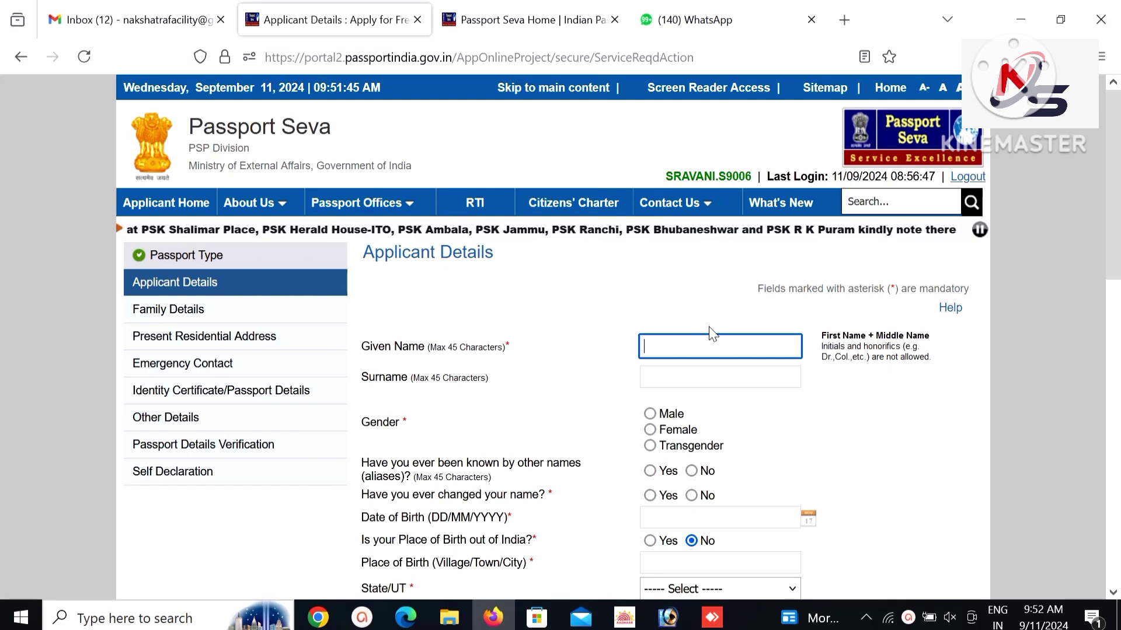
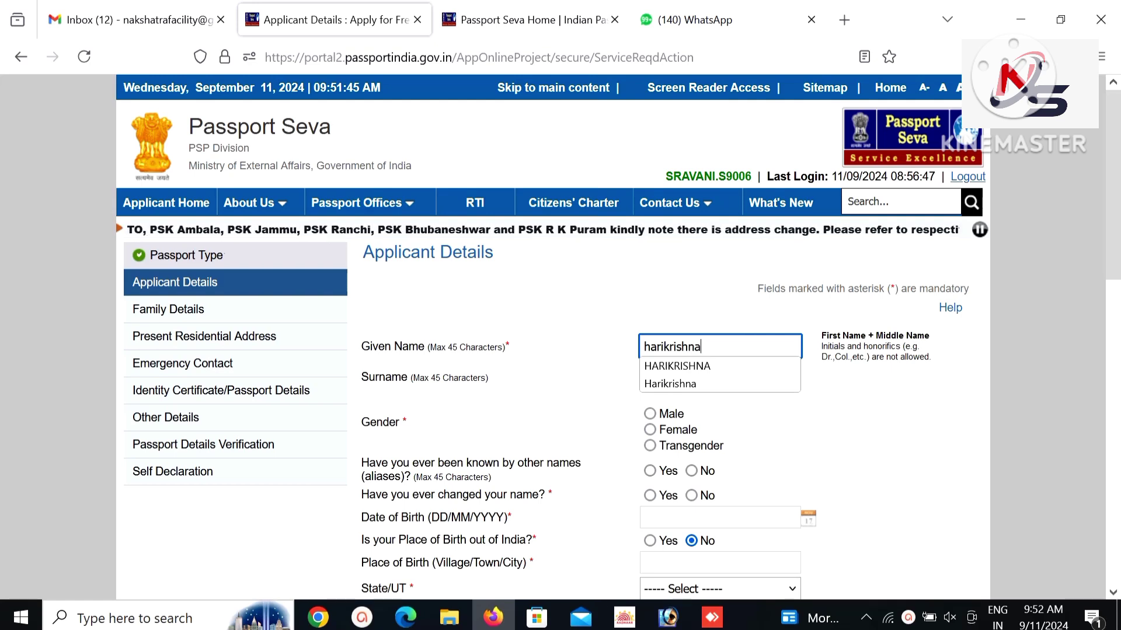
Enter the applicant's given name, surname and date of birth, answering No to both name questions.
key("Tab")
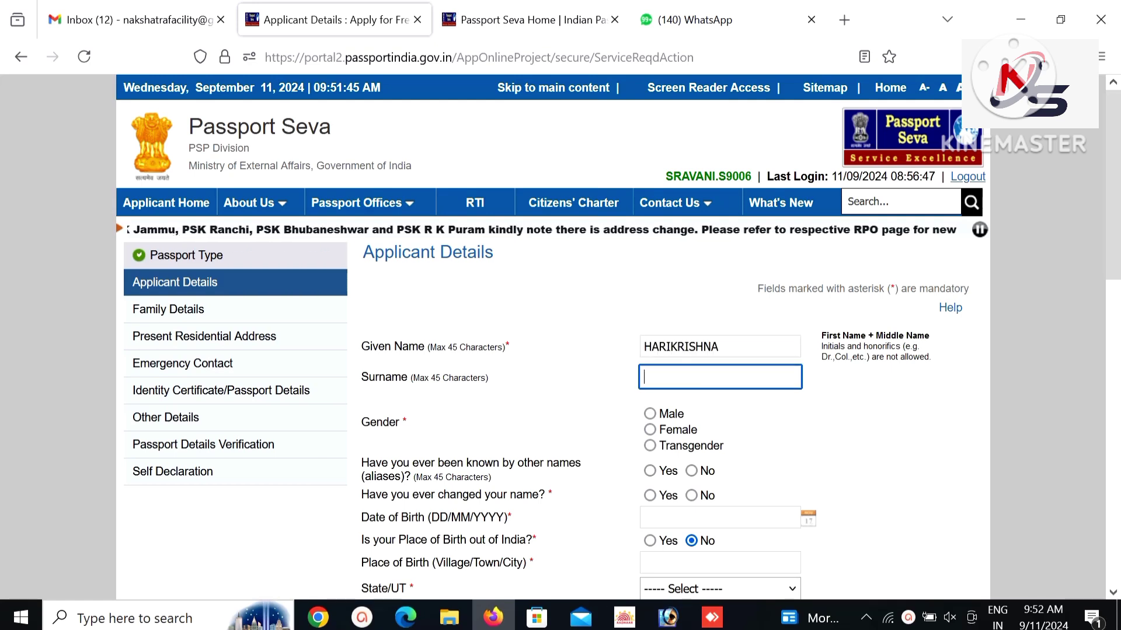
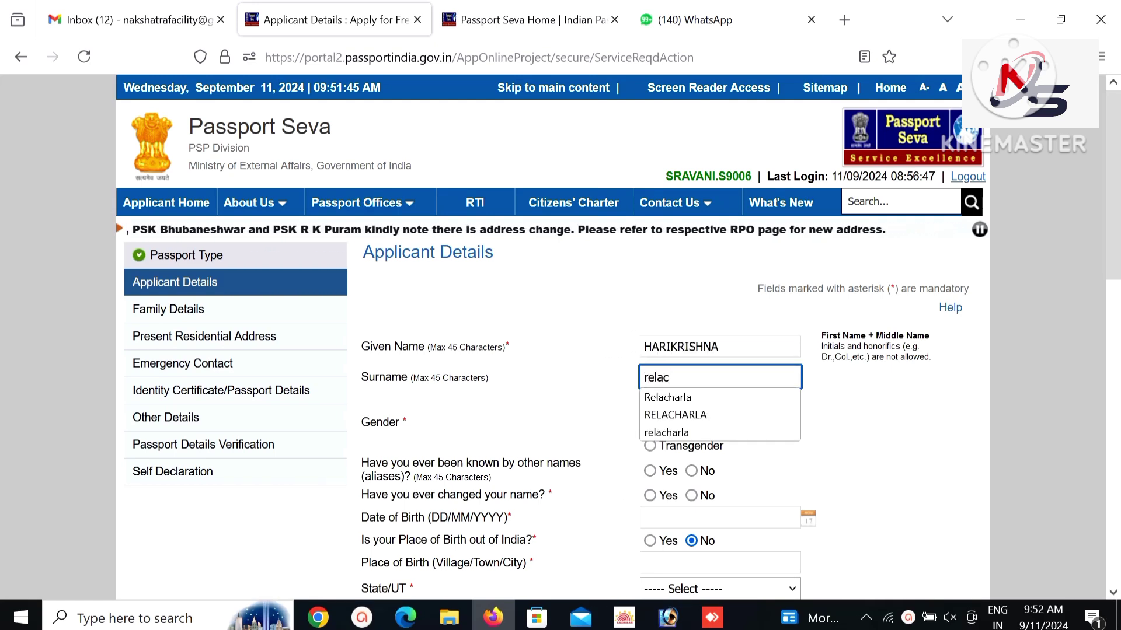
key("Tab")
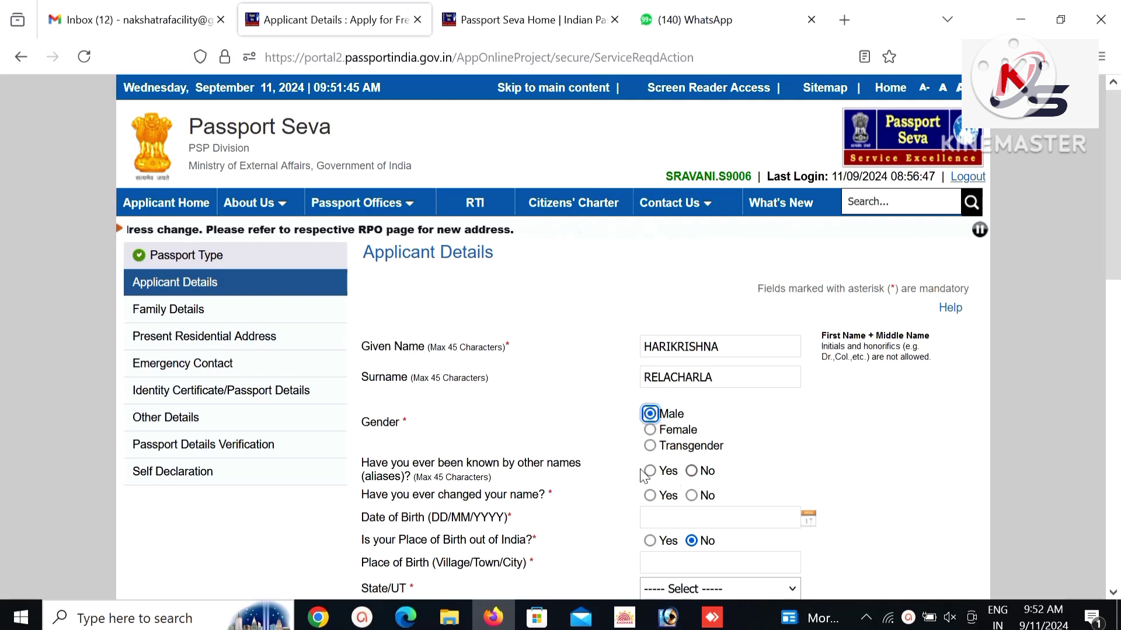
left_click(692, 471)
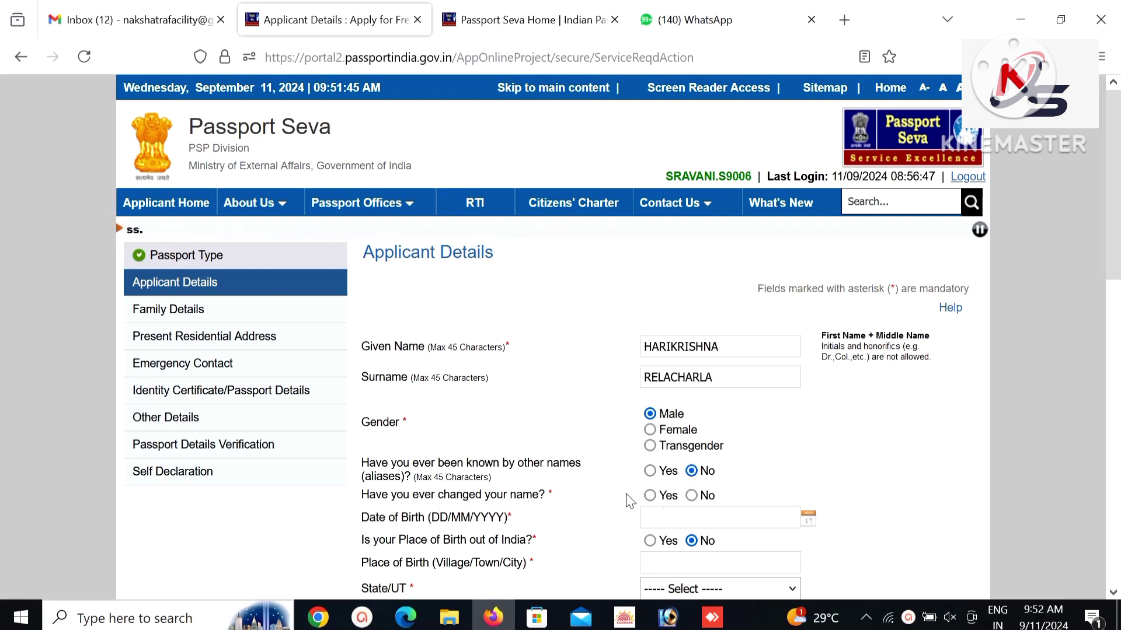
left_click(691, 495)
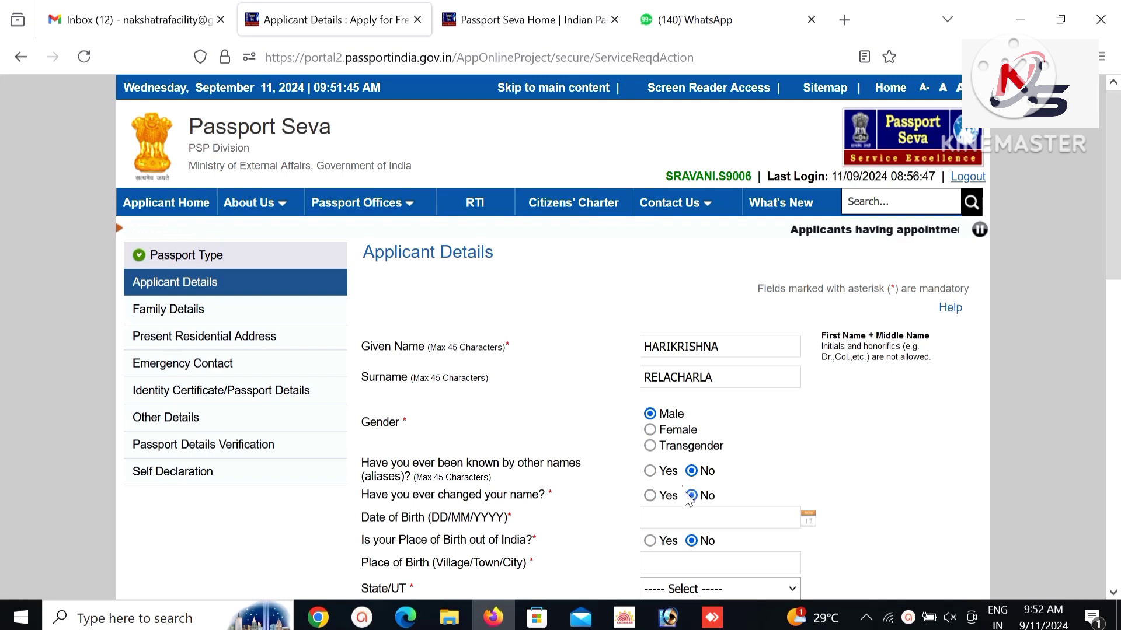
left_click(658, 520)
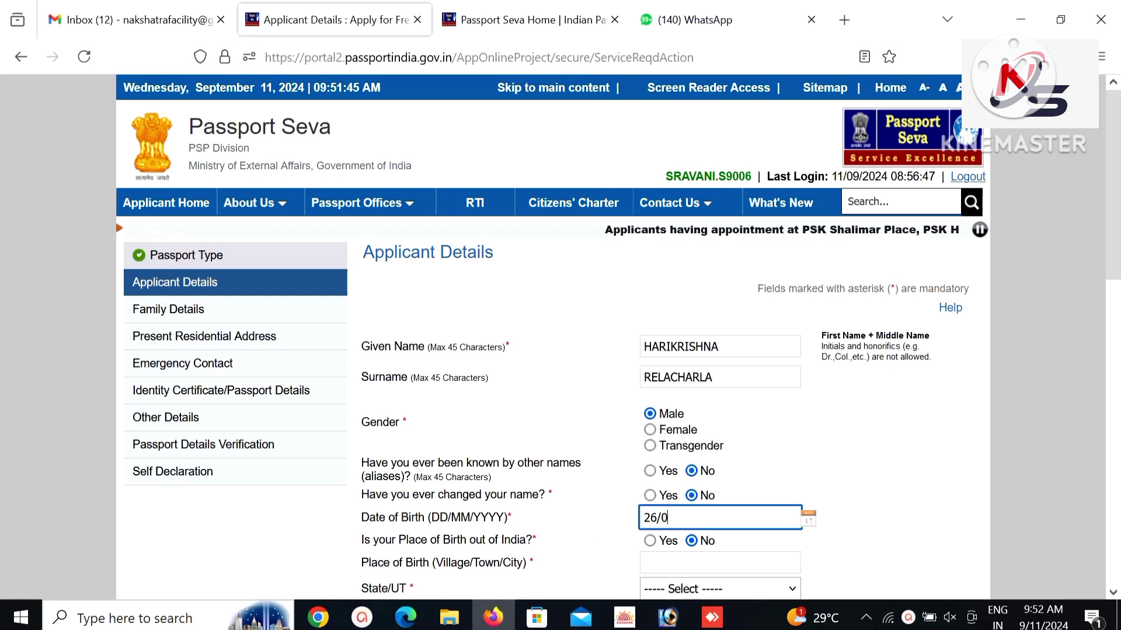
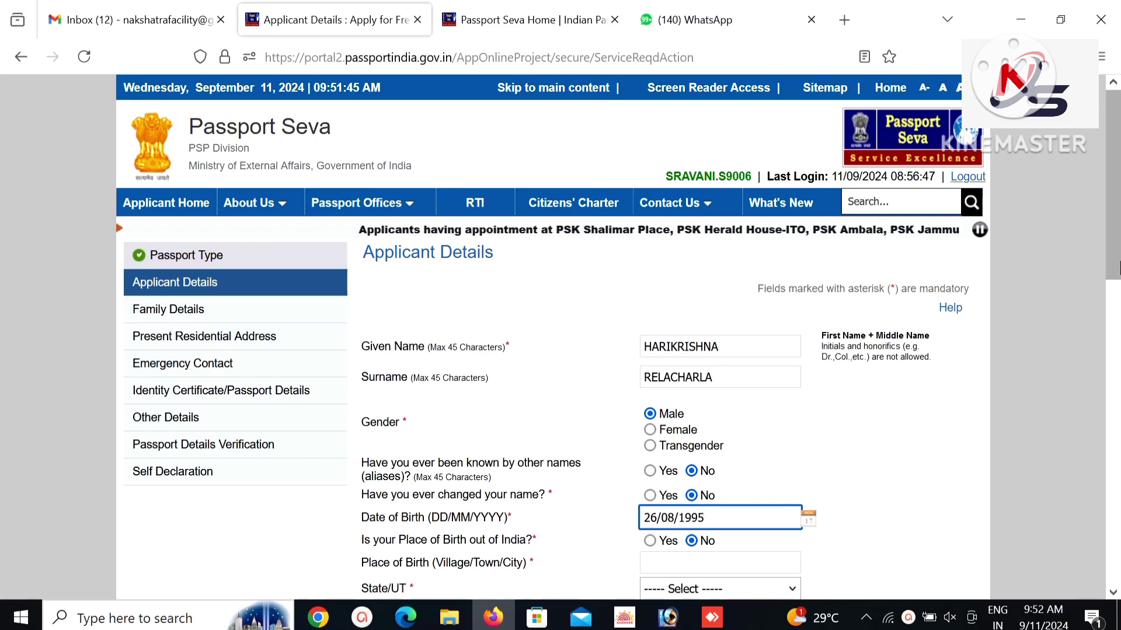
Set the place of birth to VIJAYAWADA, replacing the mistaken MADHIRA/Telangana entry.
scroll(1118, 220, "down", 1)
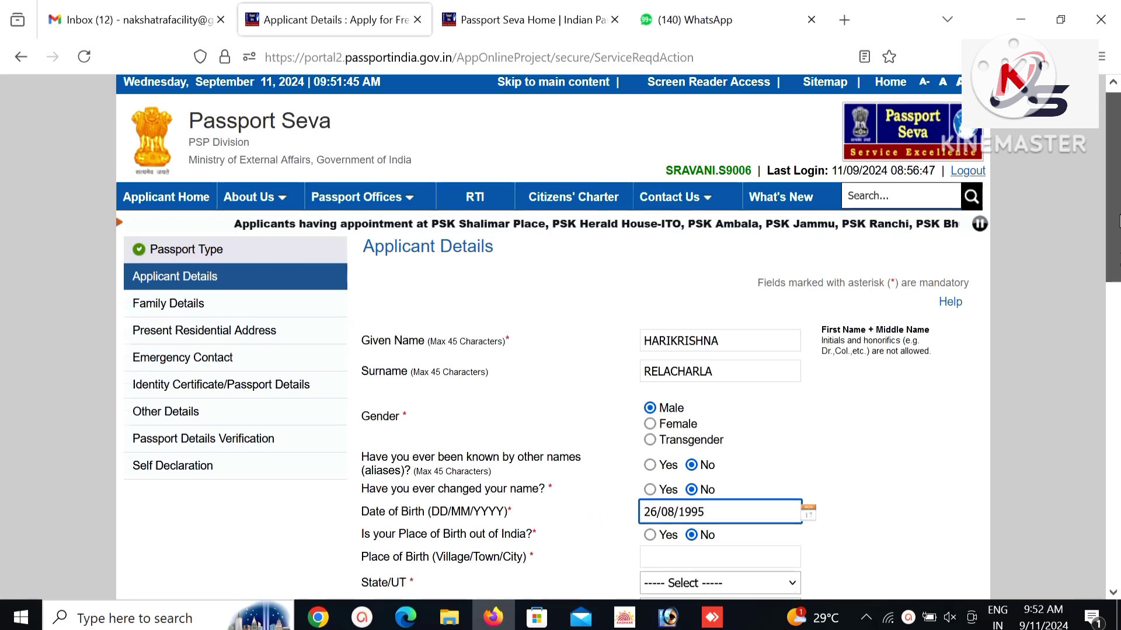
scroll(1118, 221, "down", 4)
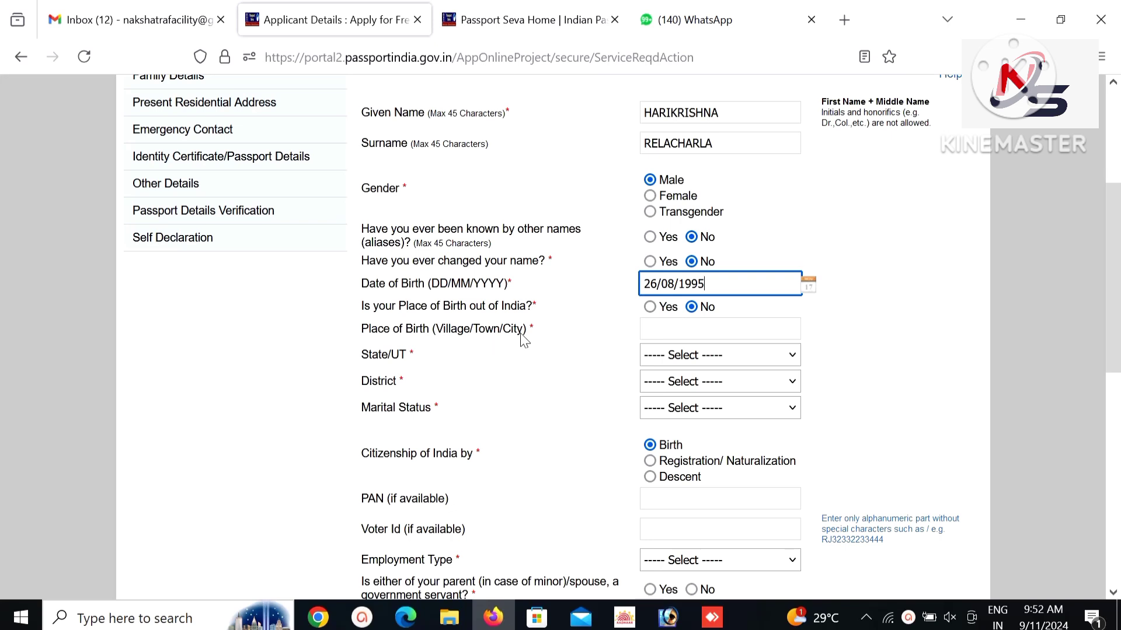
left_click(666, 332)
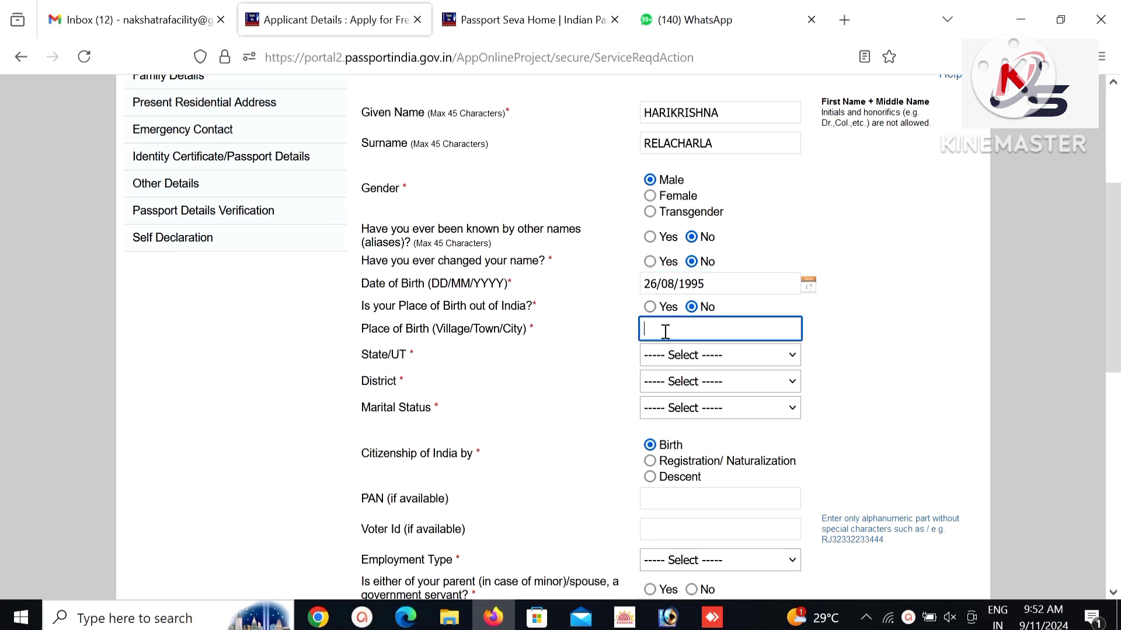
type("madh")
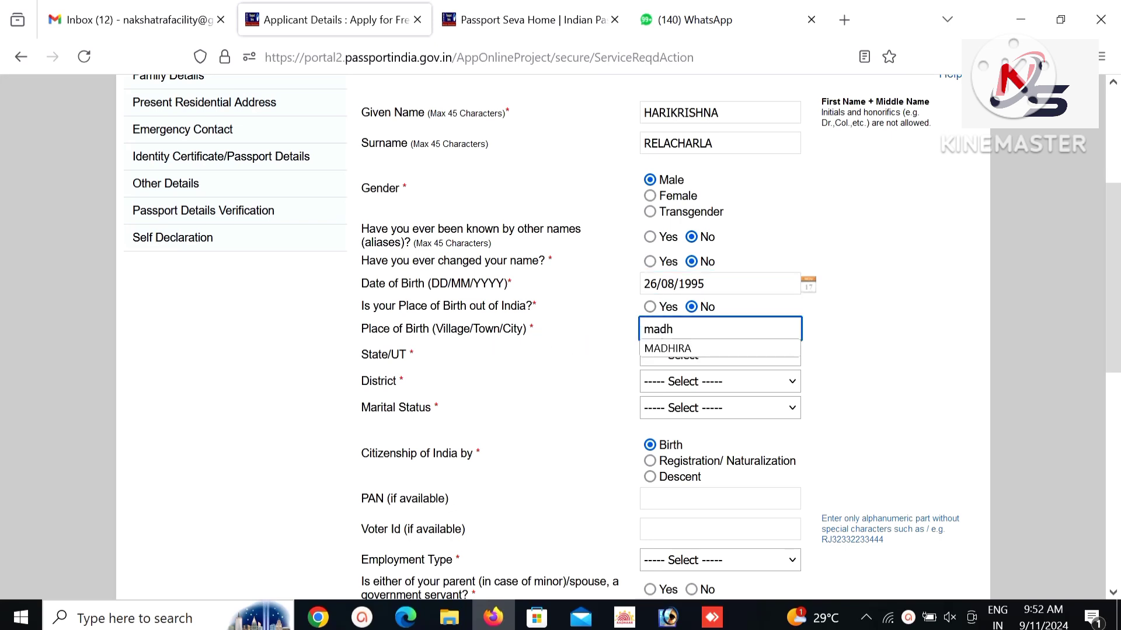
type("ira")
key("Tab")
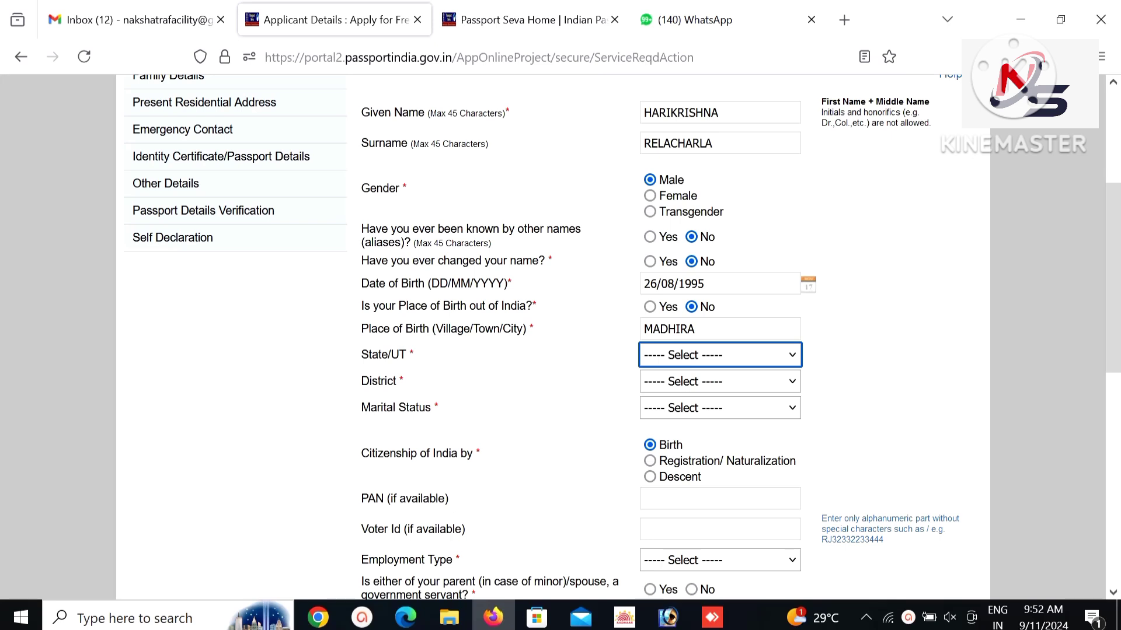
key("t")
key("e")
key("Tab")
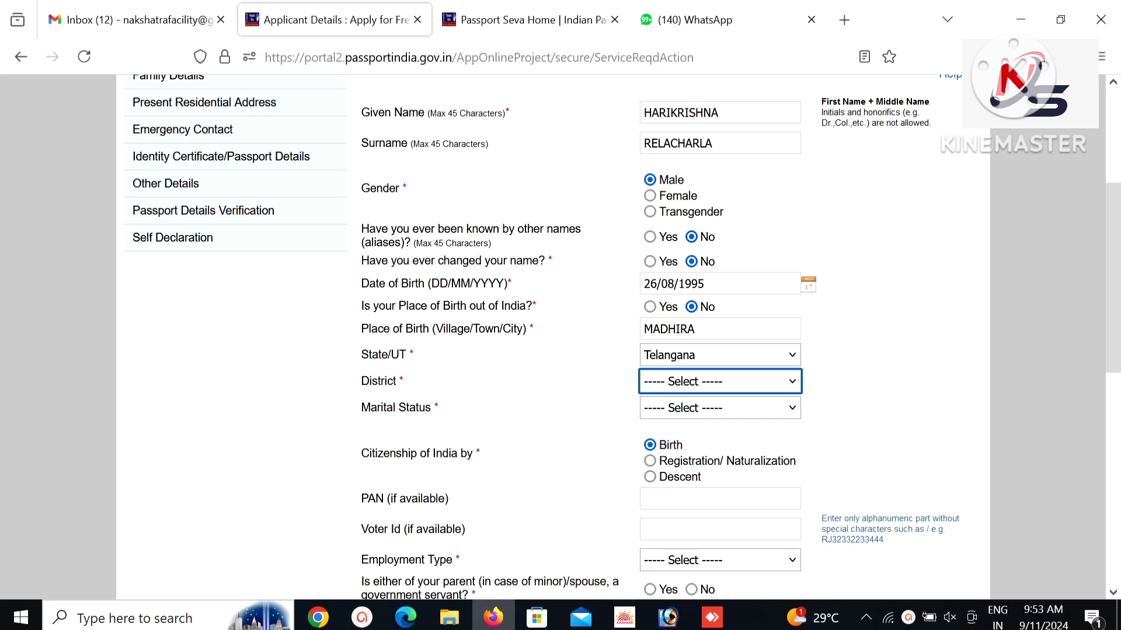
key("shift+Tab")
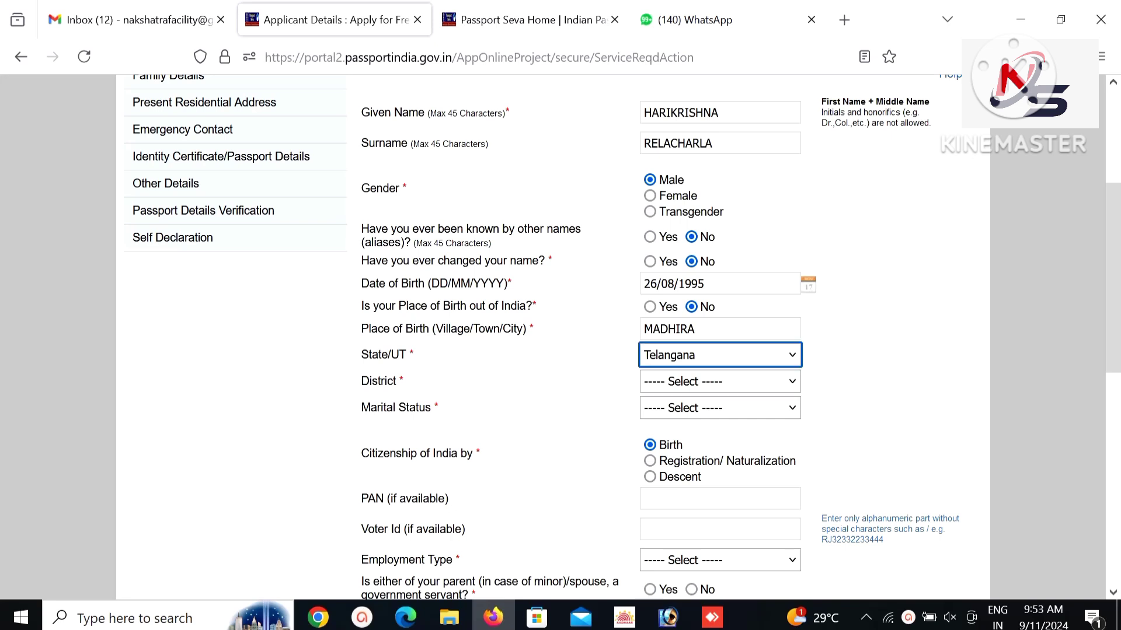
key("shift+Tab")
type("allu")
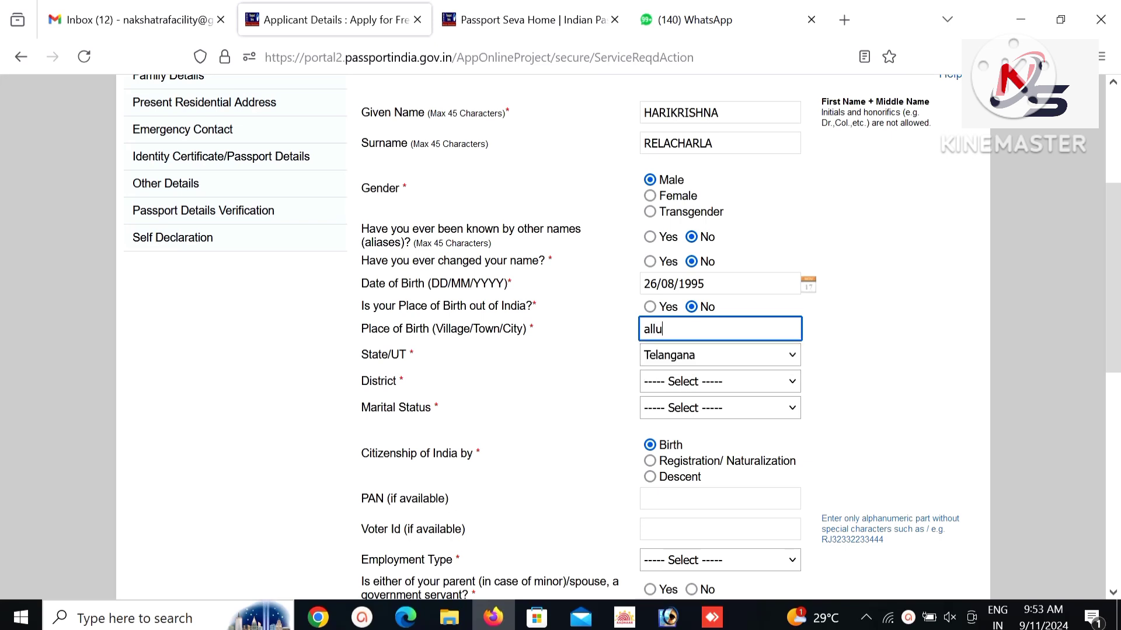
key("ctrl+a")
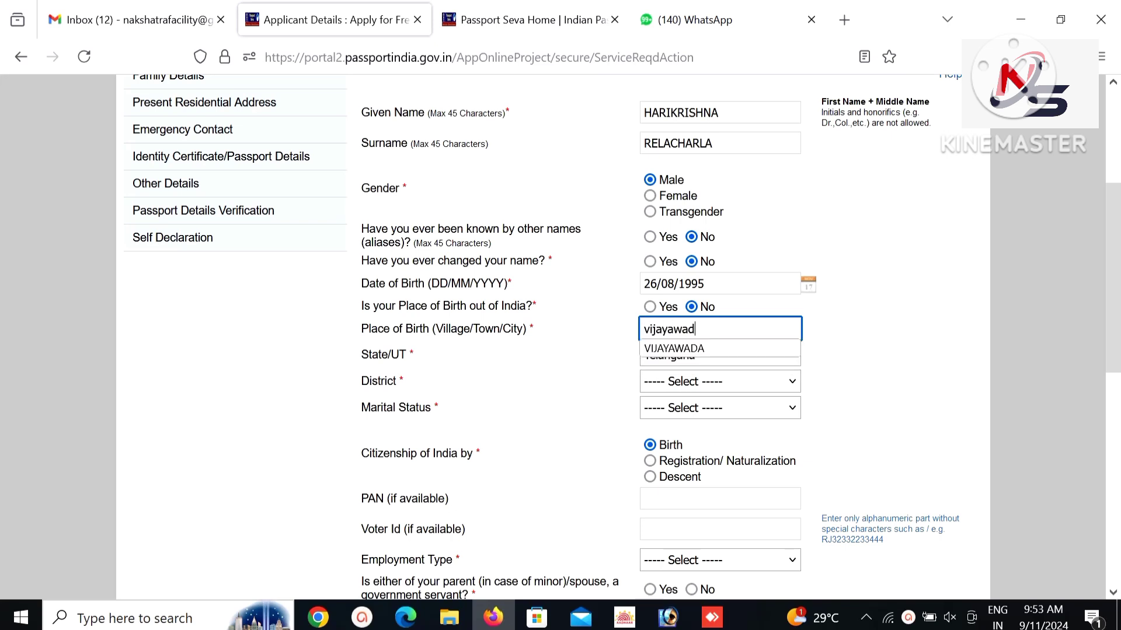
key("Tab")
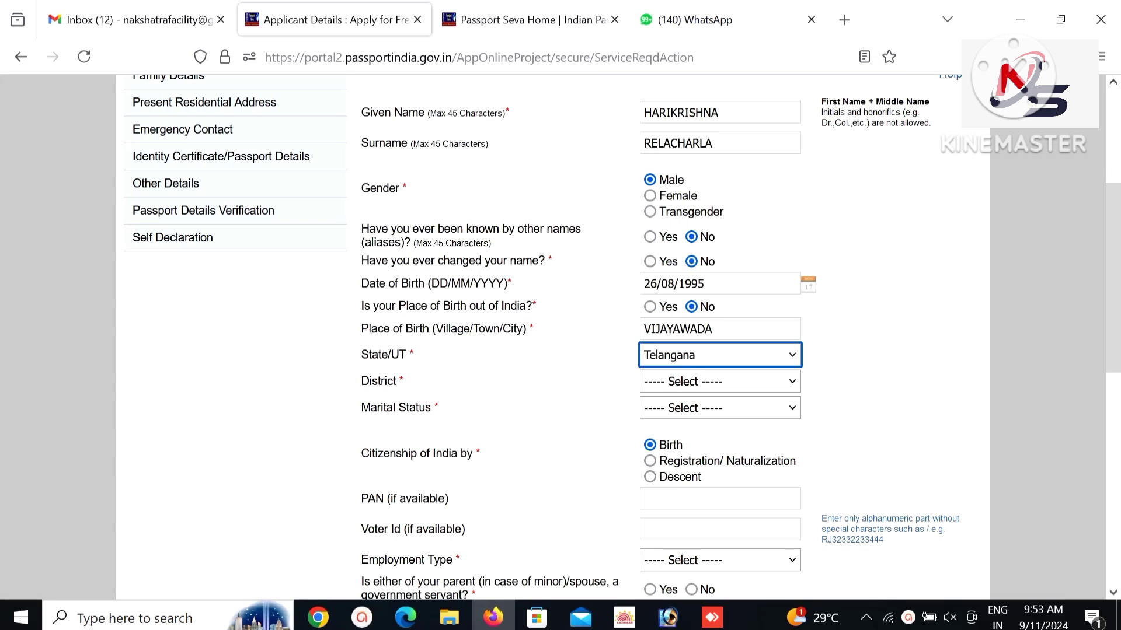
Choose state Andhra Pradesh, district NTR District, and marital status Married.
type("andhra")
key("Tab")
type("ntr")
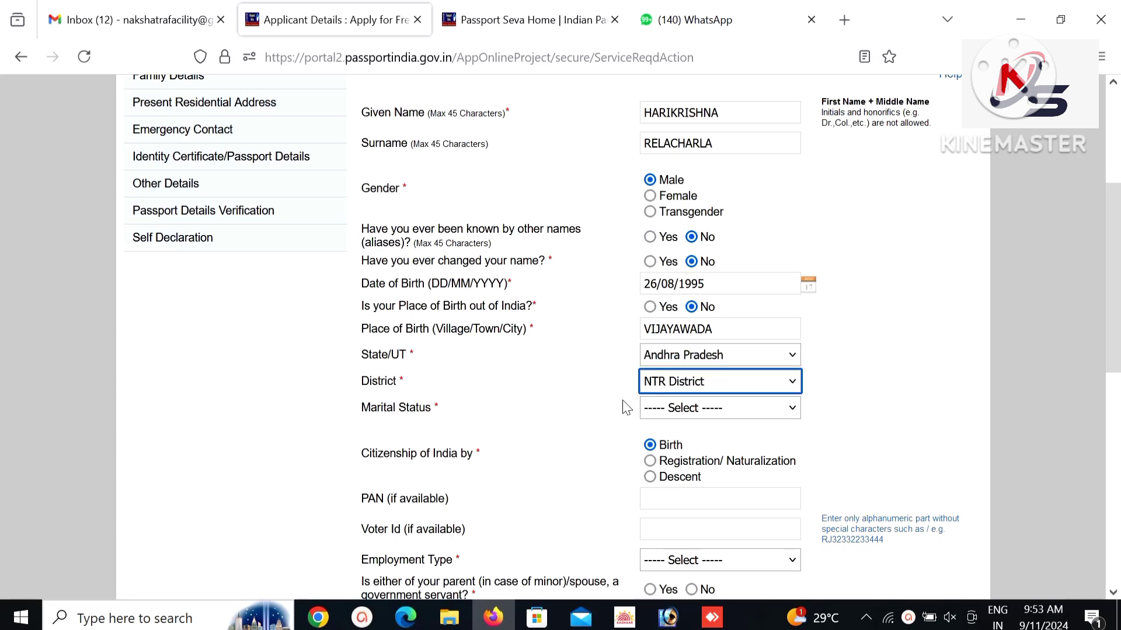
left_click(693, 418)
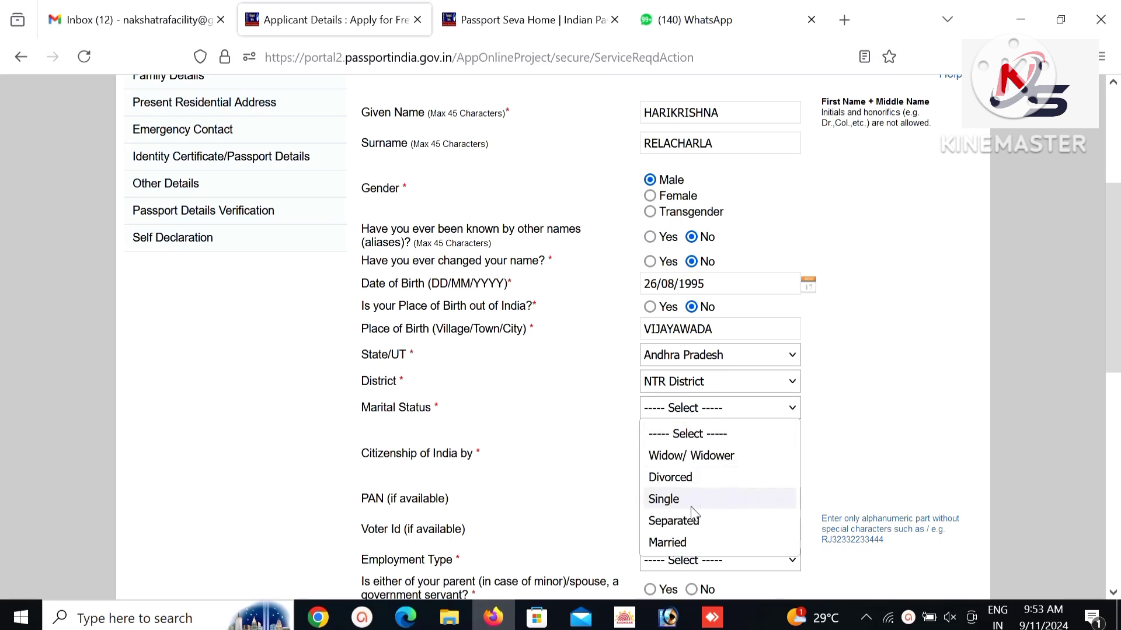
left_click(697, 535)
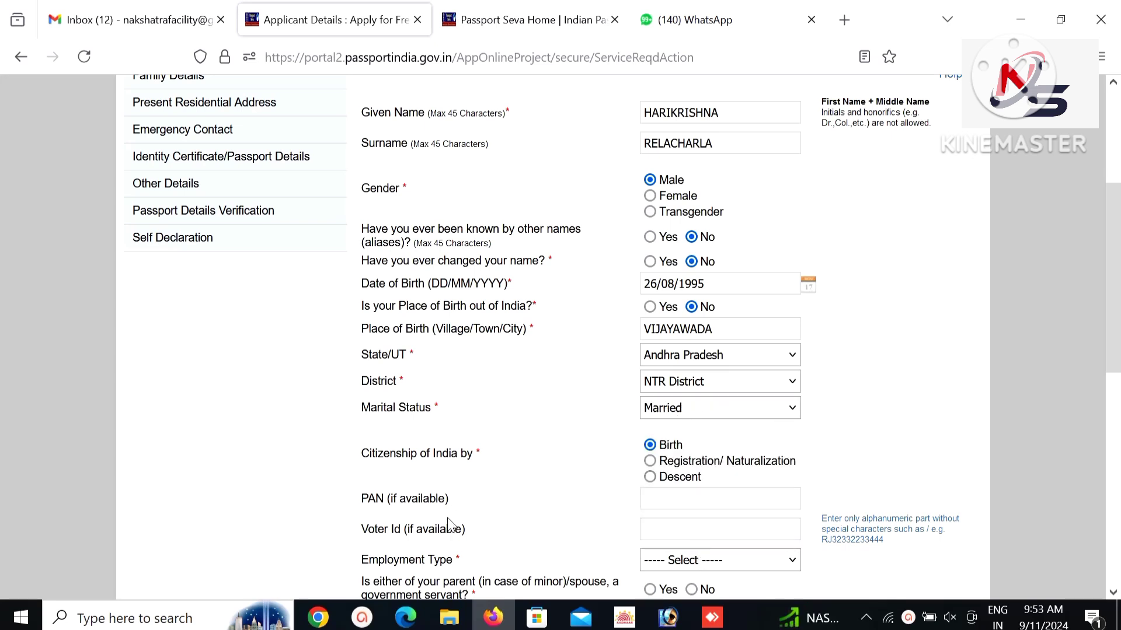
scroll(1116, 395, "down", 2)
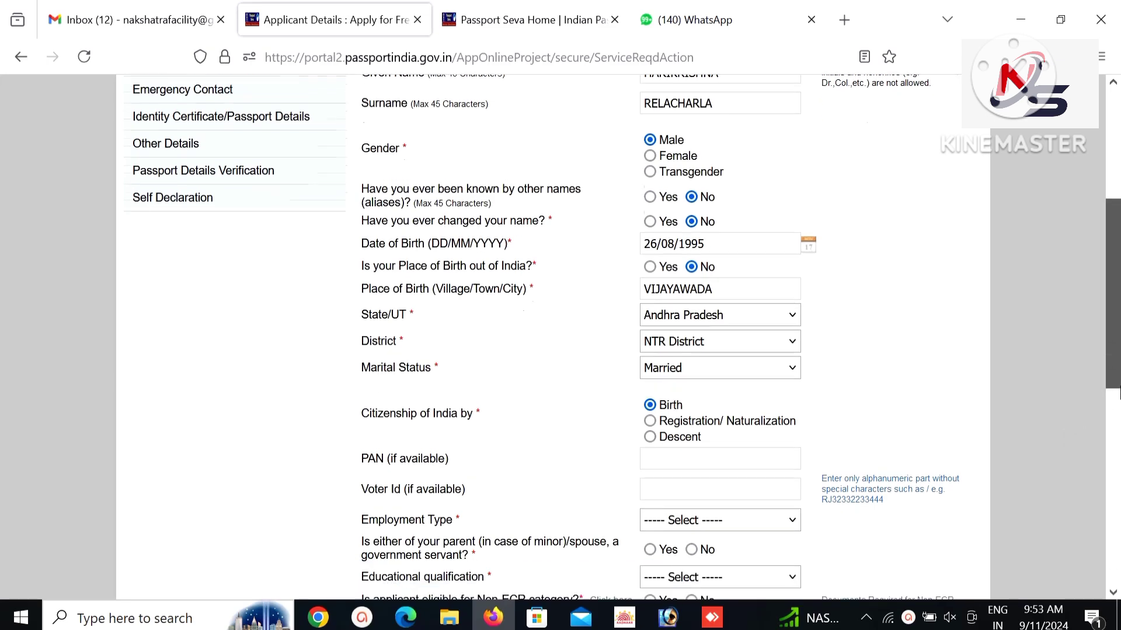
scroll(1116, 395, "down", 6)
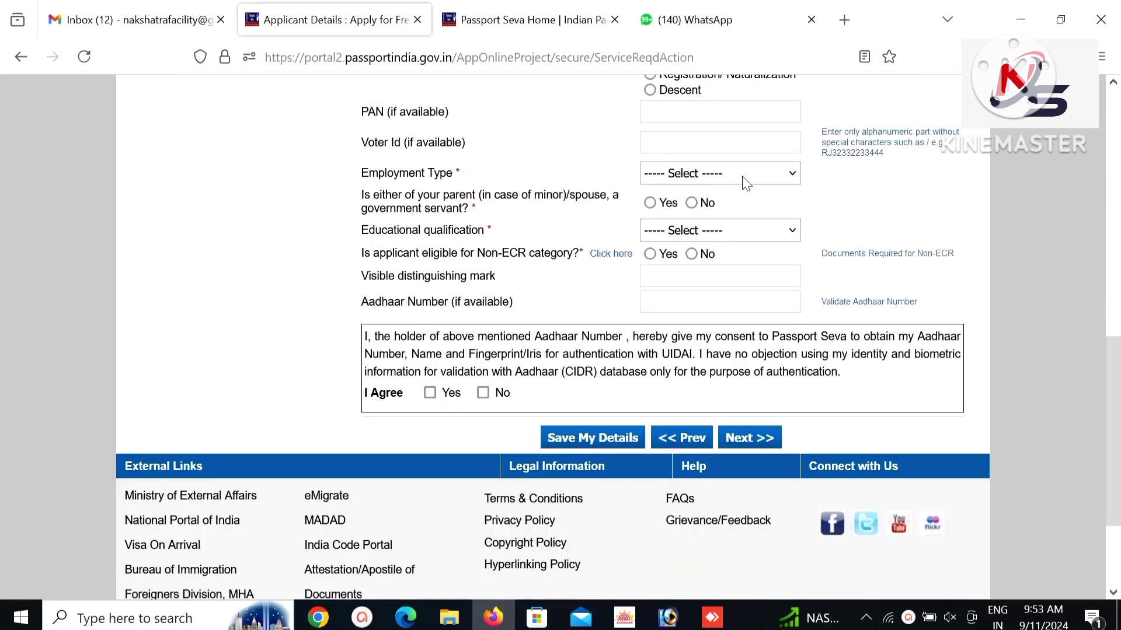
Set employment type to Private and educational qualification to 10th Pass And Above.
left_click(746, 175)
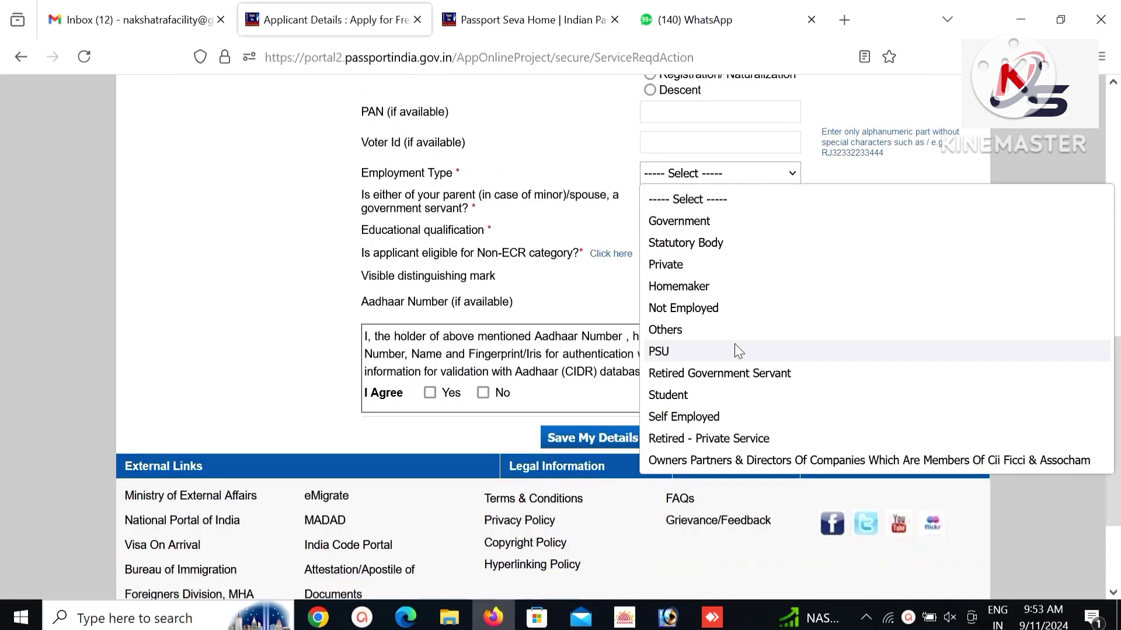
left_click(729, 271)
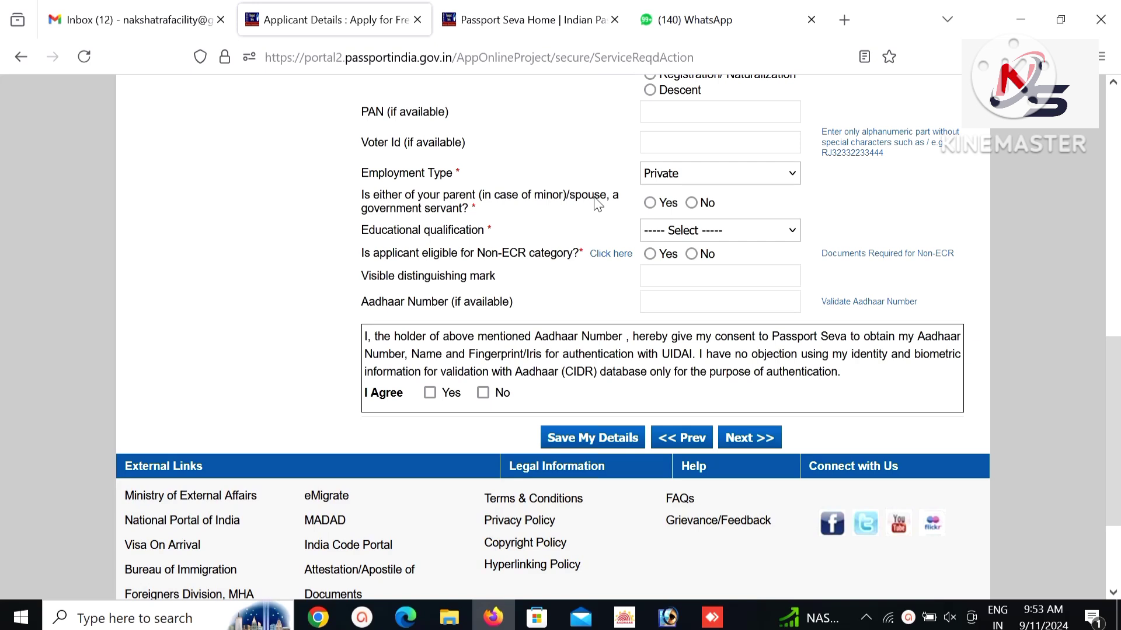
left_click(664, 237)
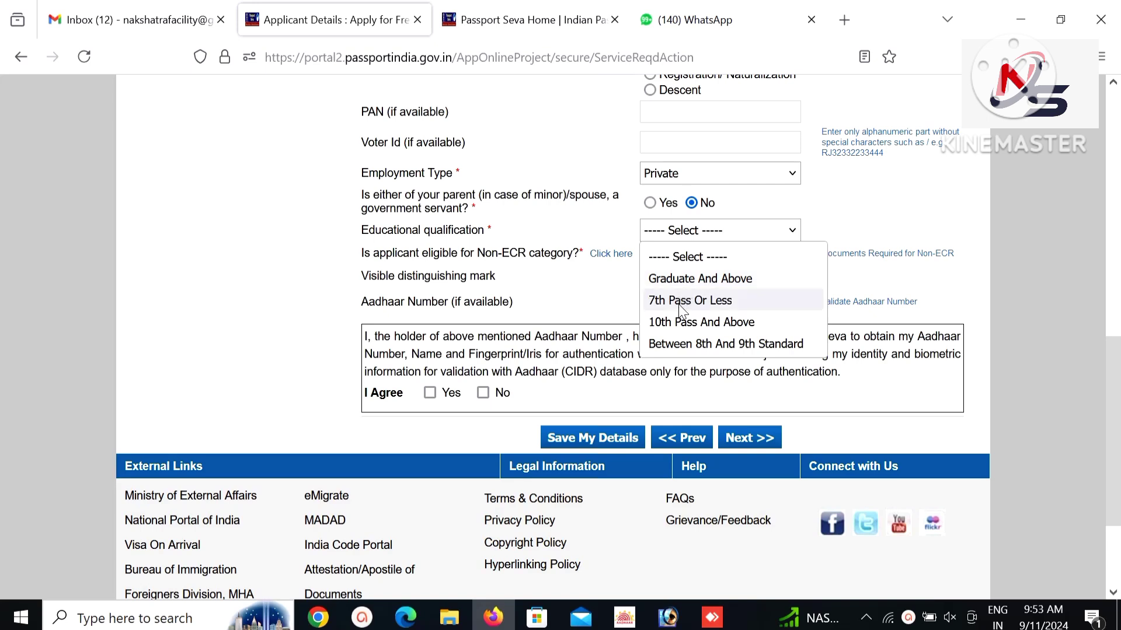
left_click(682, 323)
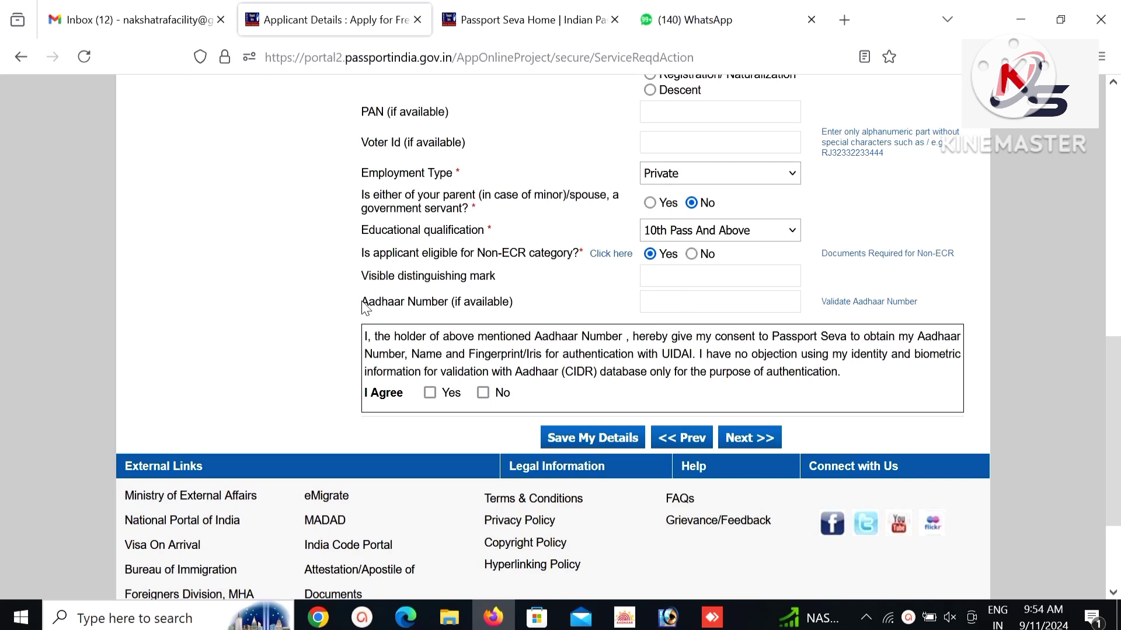
left_click(738, 306)
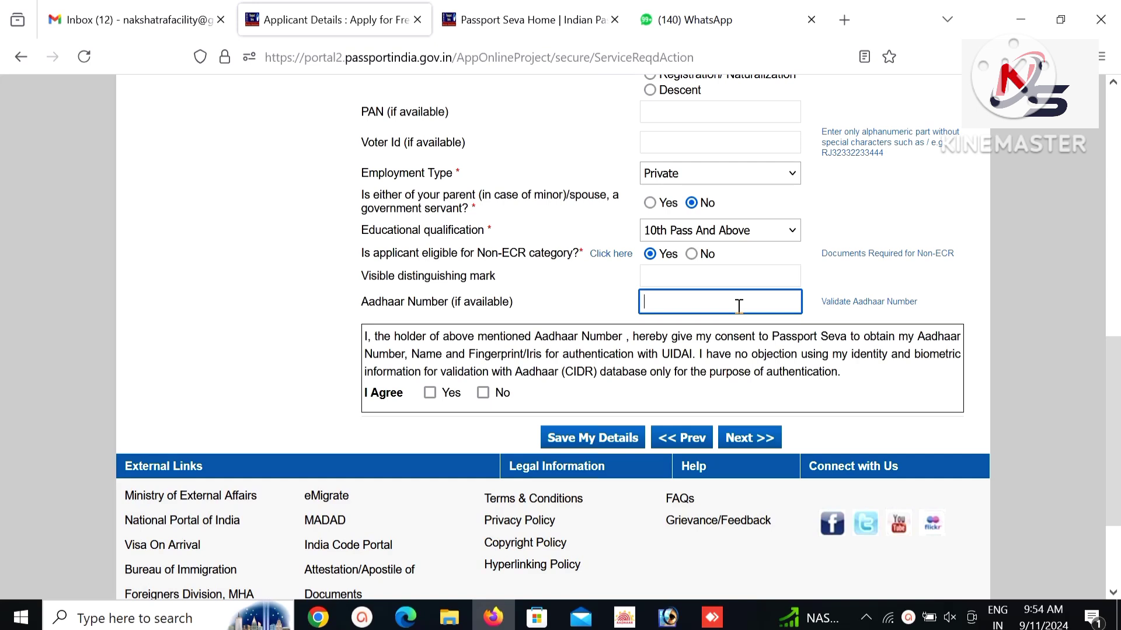
Enter the applicant's Aadhaar number, agree to Aadhaar authentication, and proceed to Family Details.
type("51")
key("BackSpace")
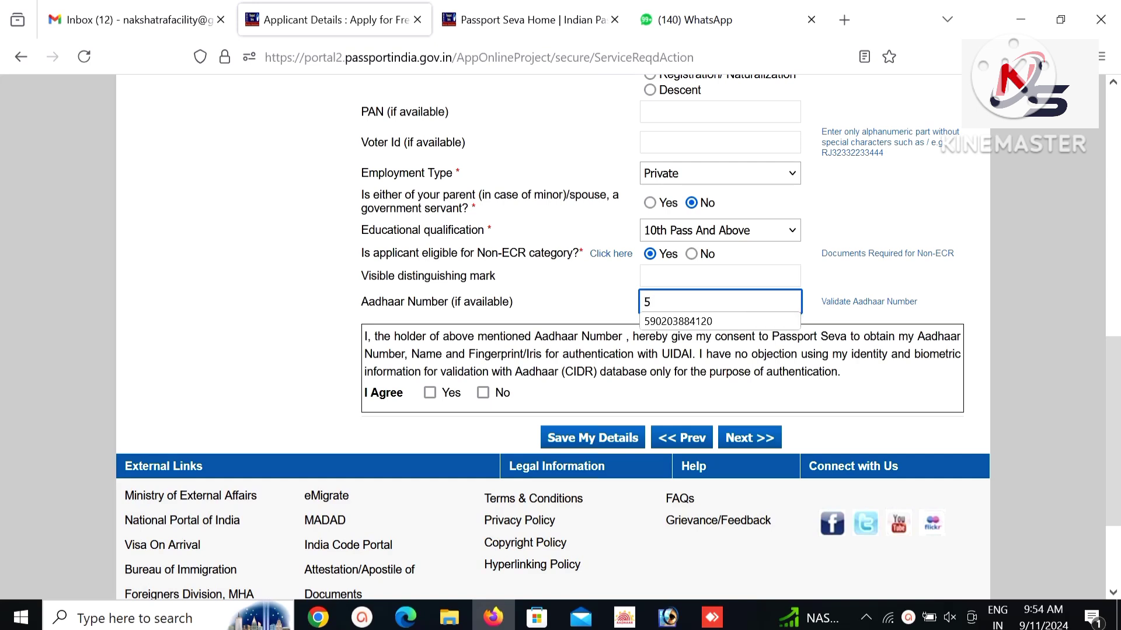
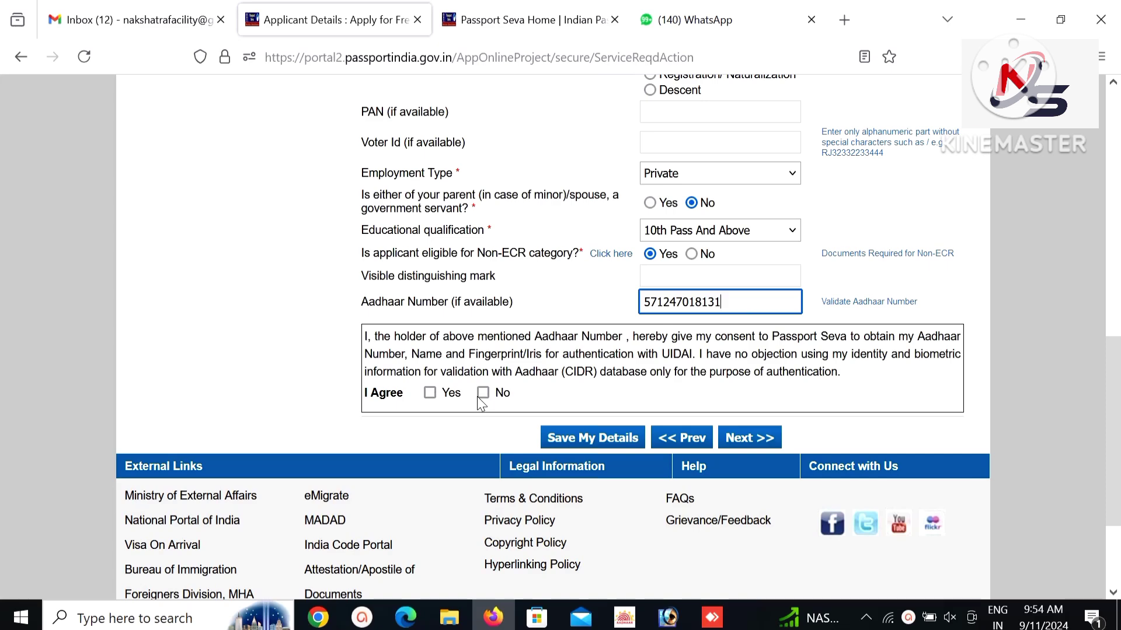
left_click(430, 393)
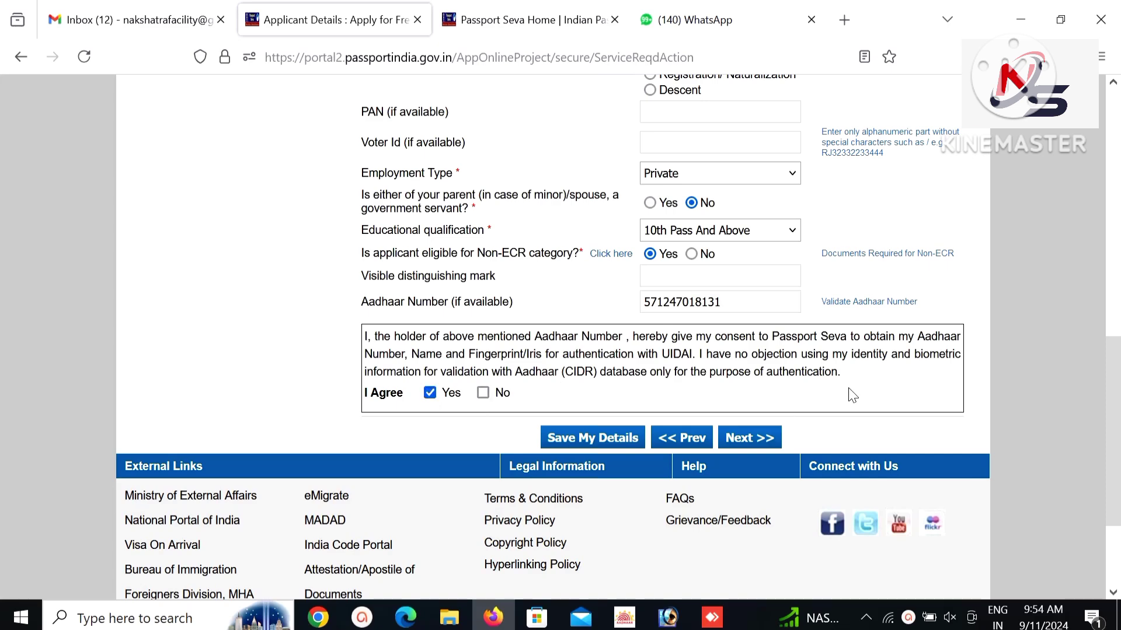
left_click(770, 436)
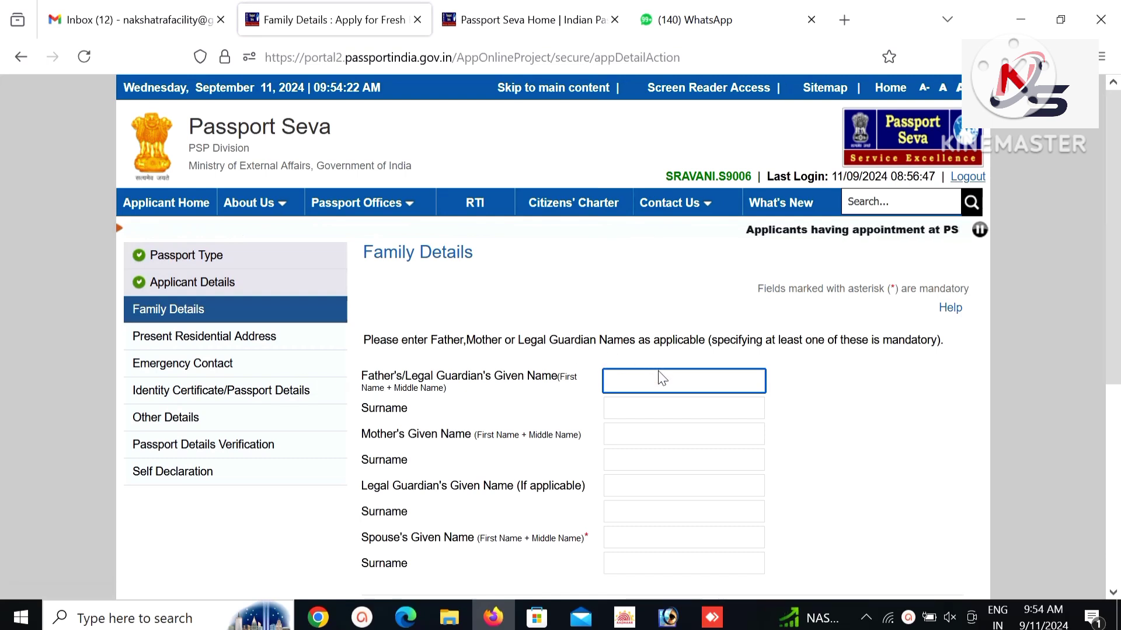
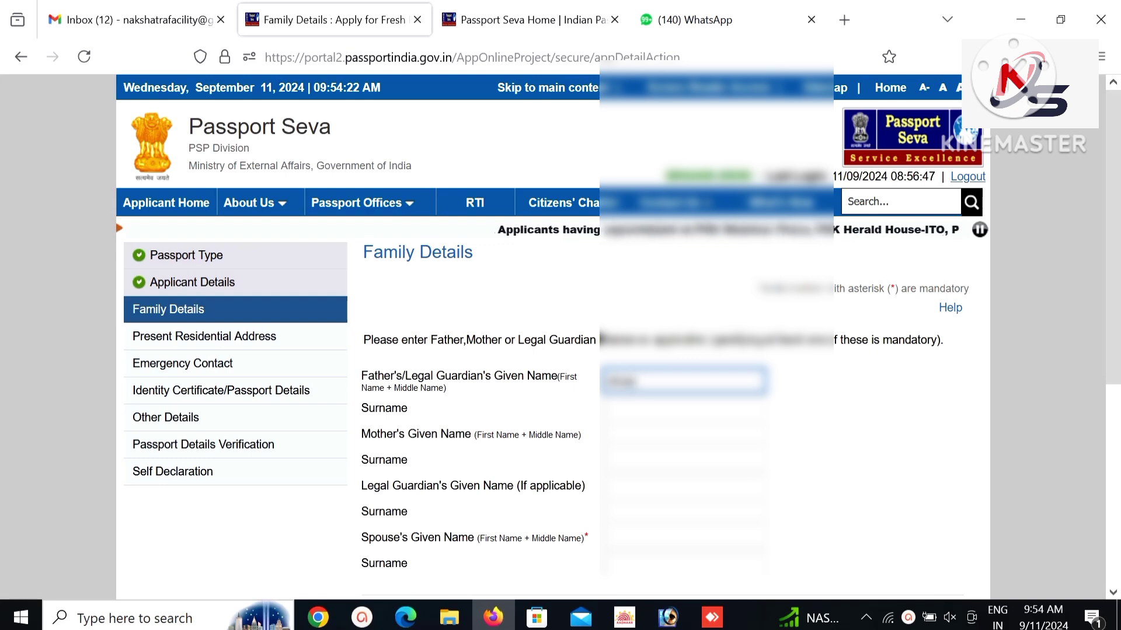
Enter the father's given name and surname and the mother's given name.
key("Tab")
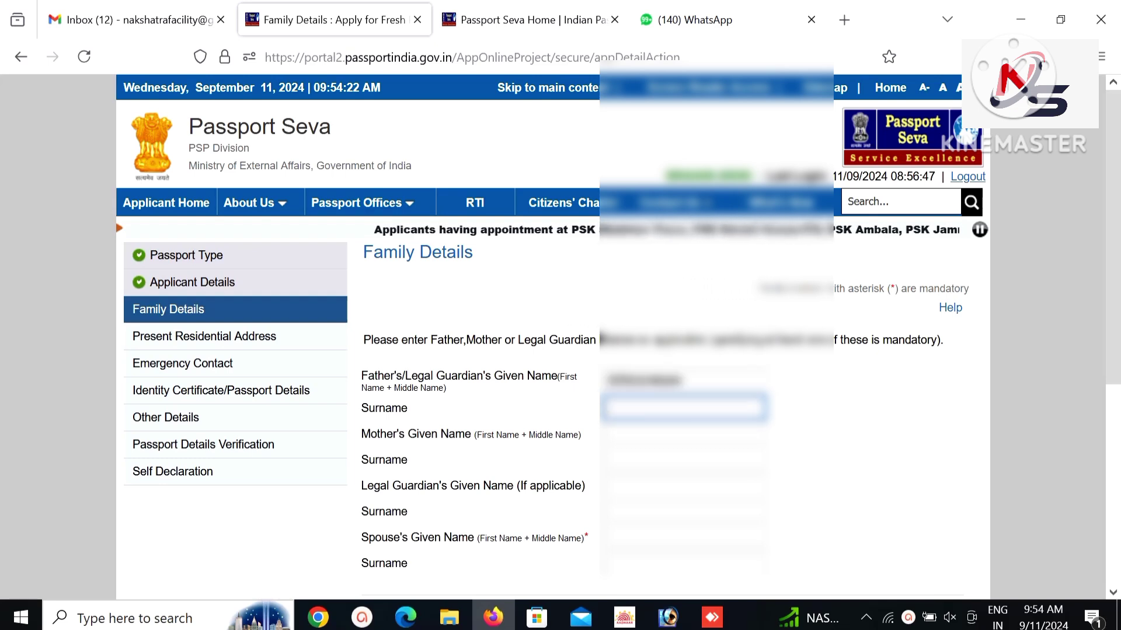
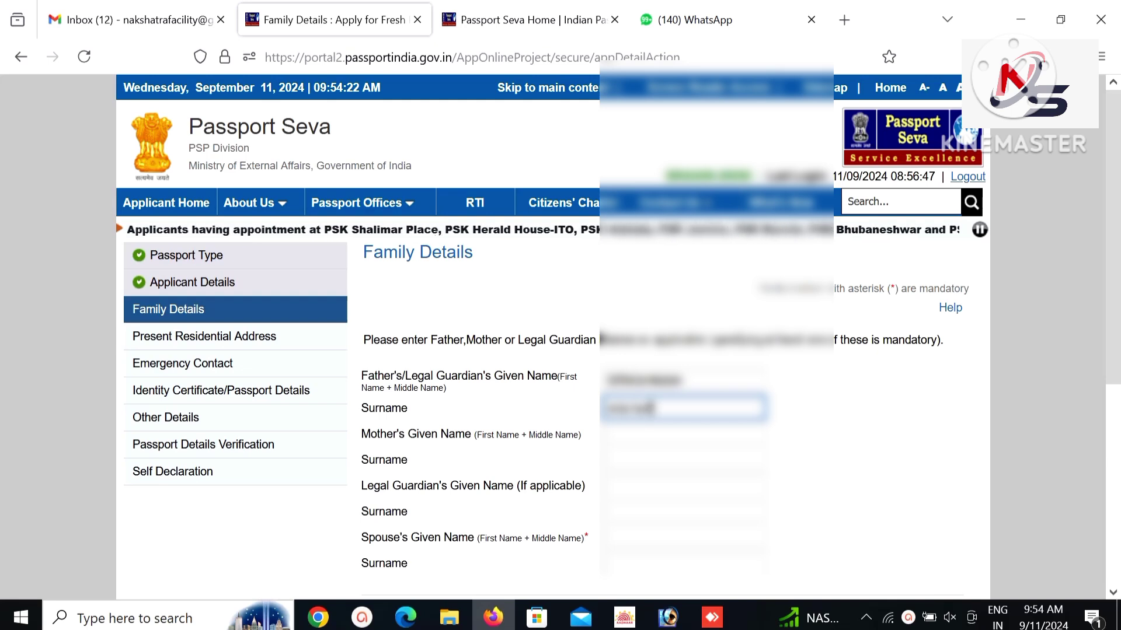
key("Tab")
key("Tab")
key("Tab")
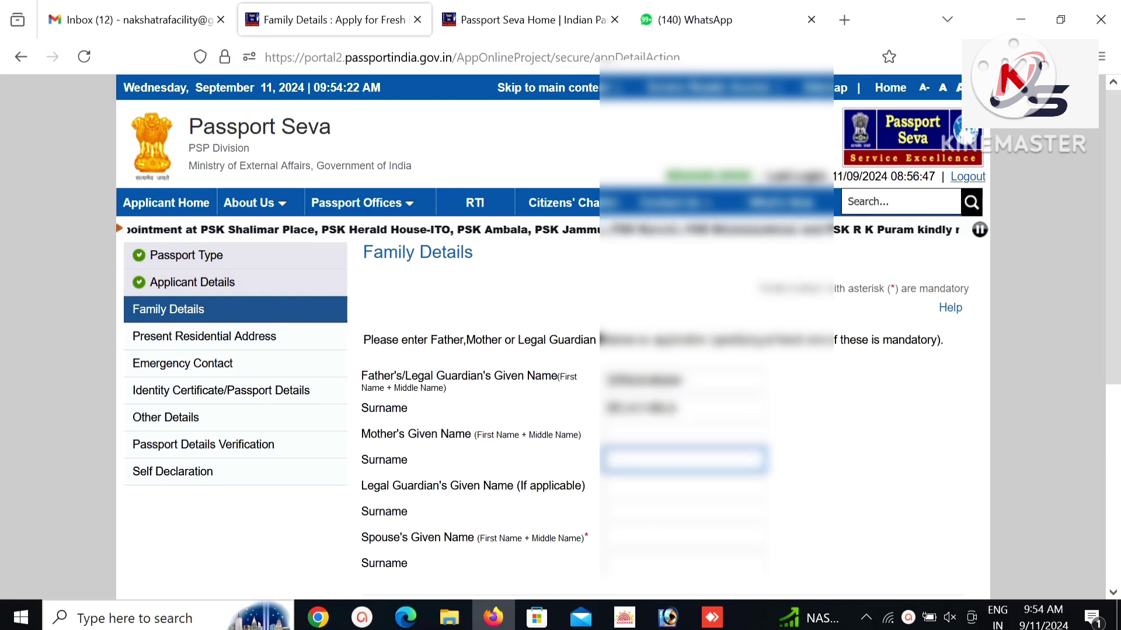
key("shift+Tab")
key("shift+Tab")
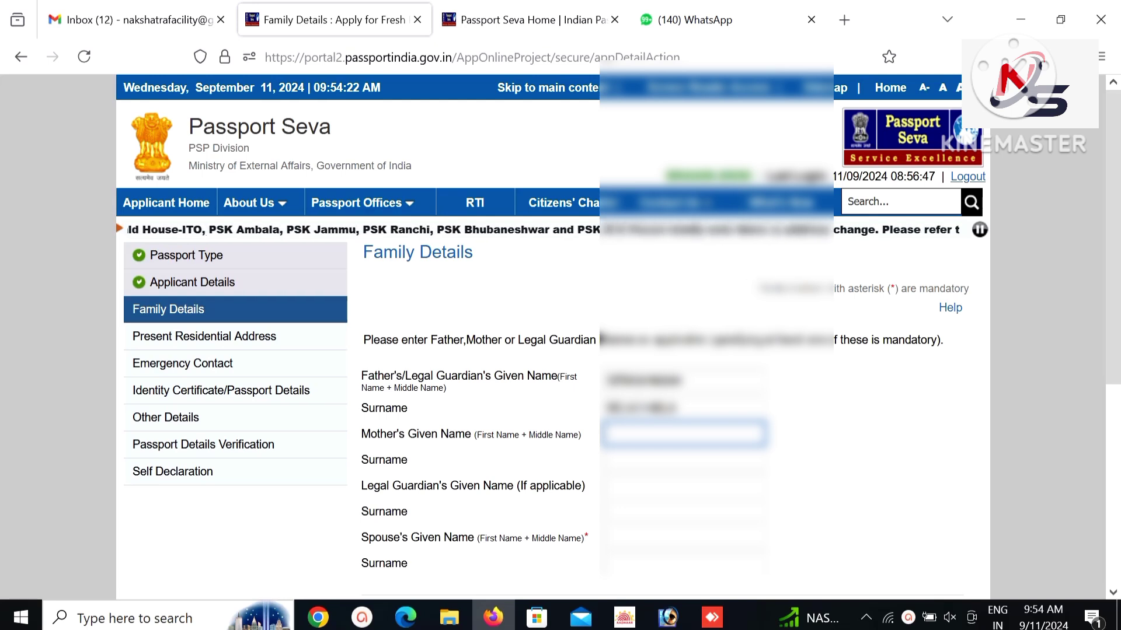
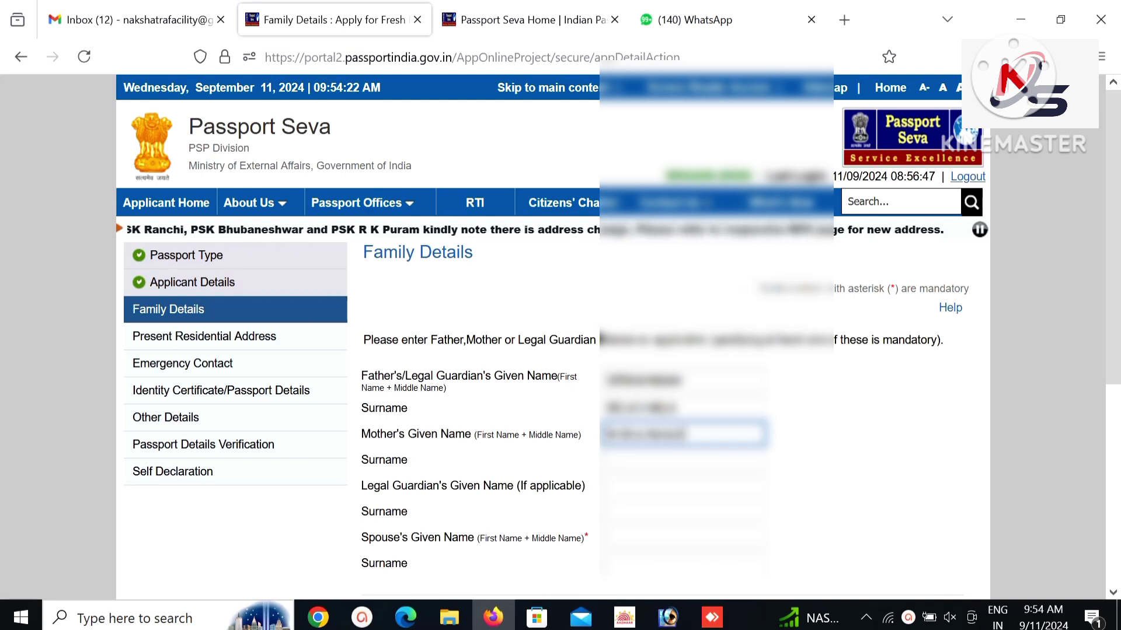
Fill in the mother's surname and the spouse's given name and surname.
key("Tab")
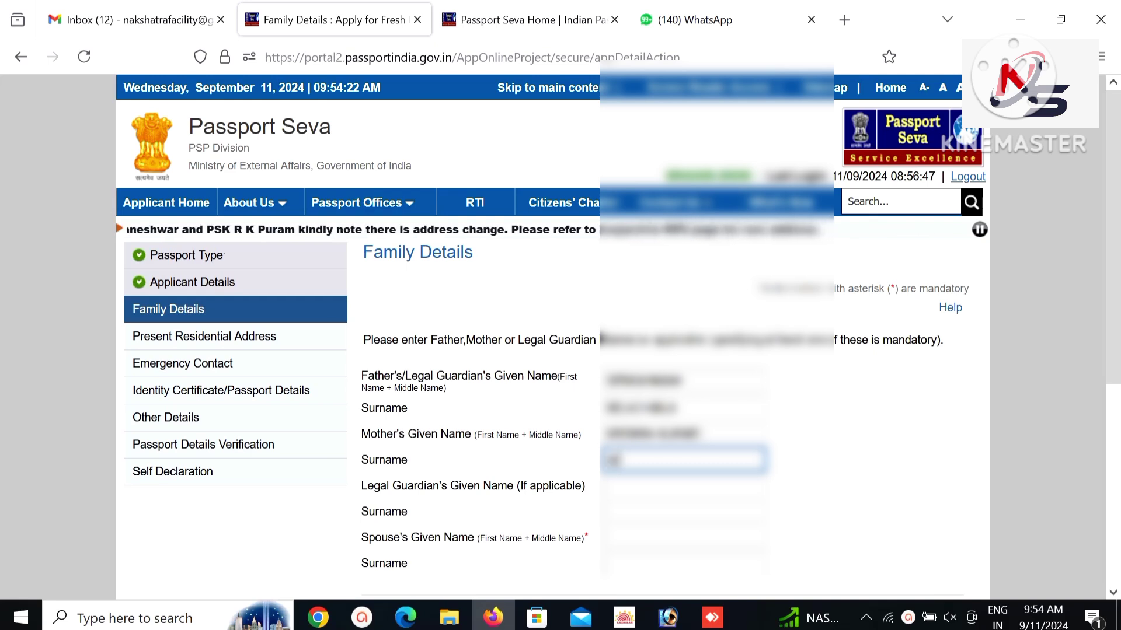
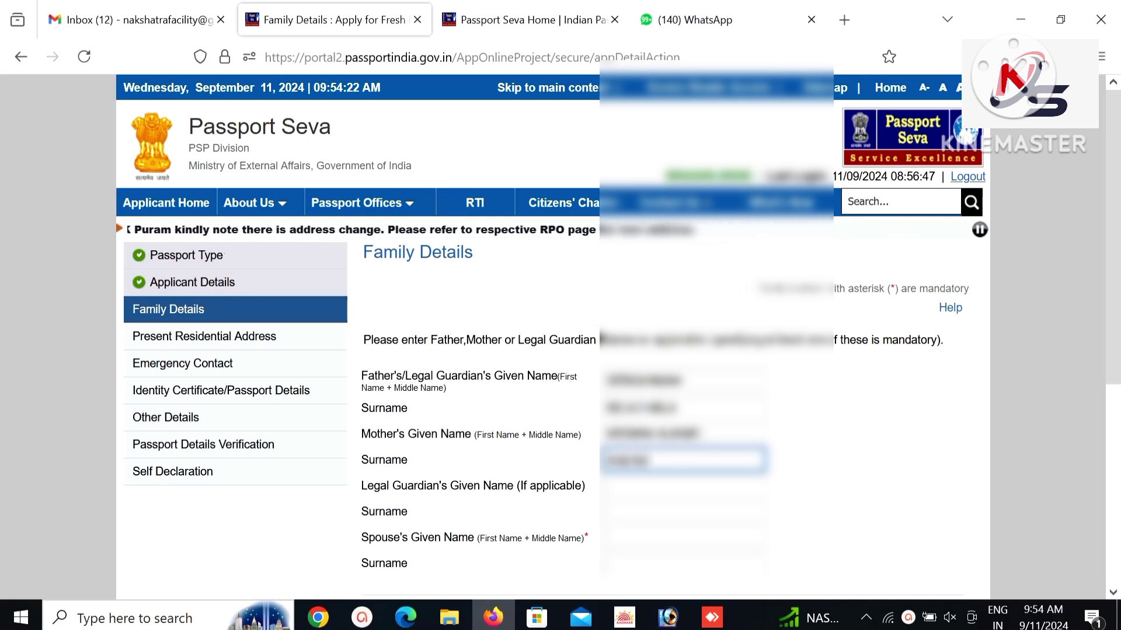
key("Tab")
key("Tab")
key("Tab")
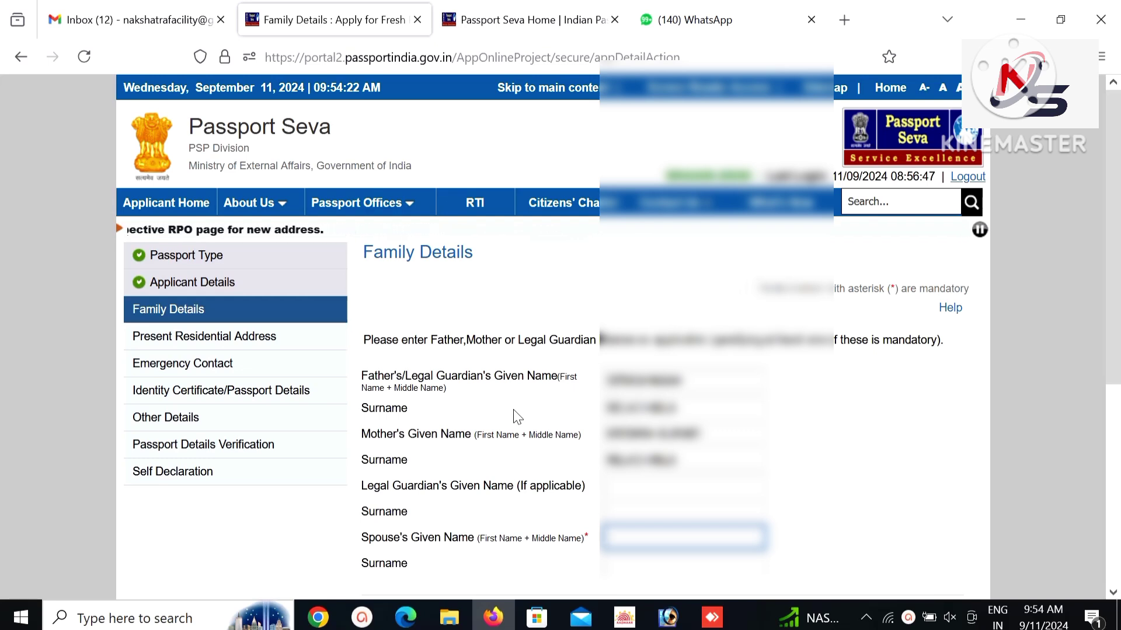
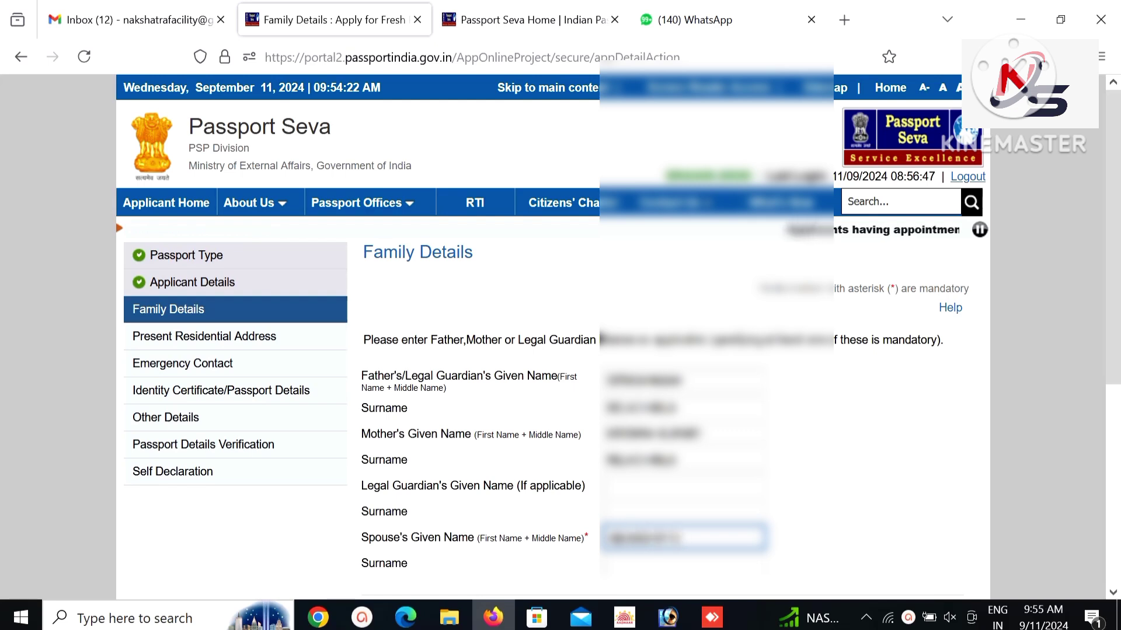
key("Tab")
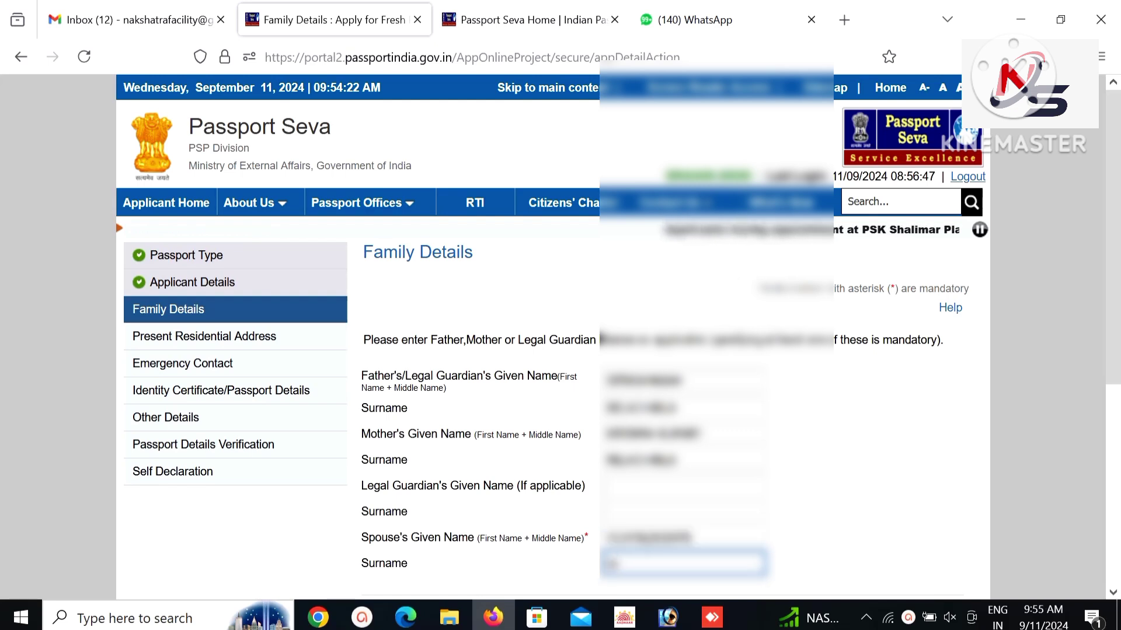
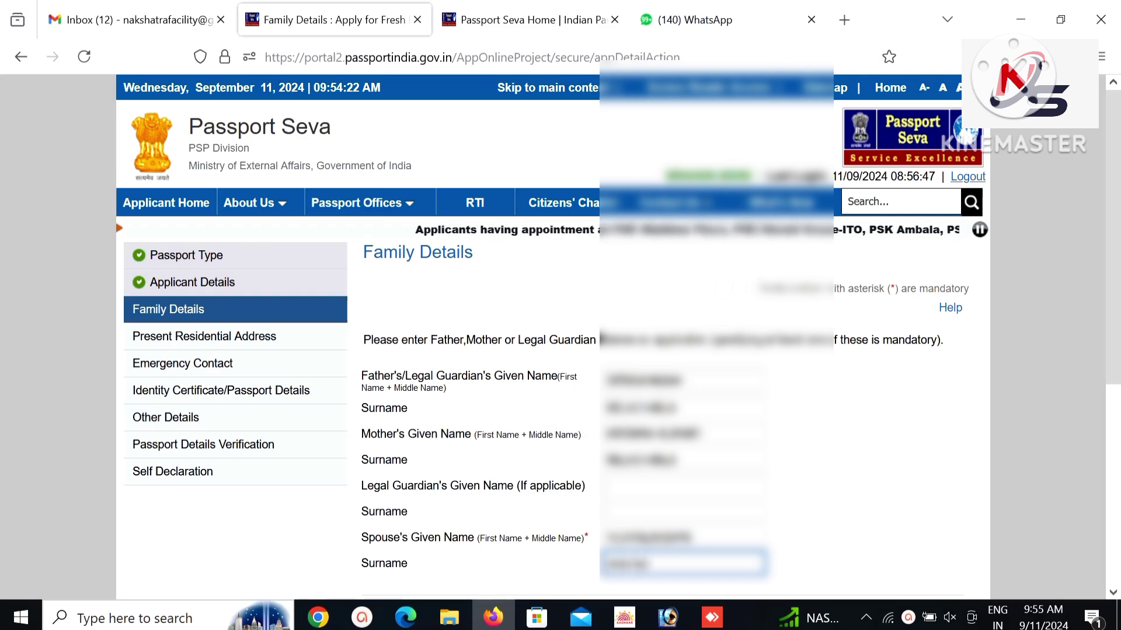
Save the Family Details as a draft and continue to the Present Residential Address form.
scroll(552, 326, "down", 5)
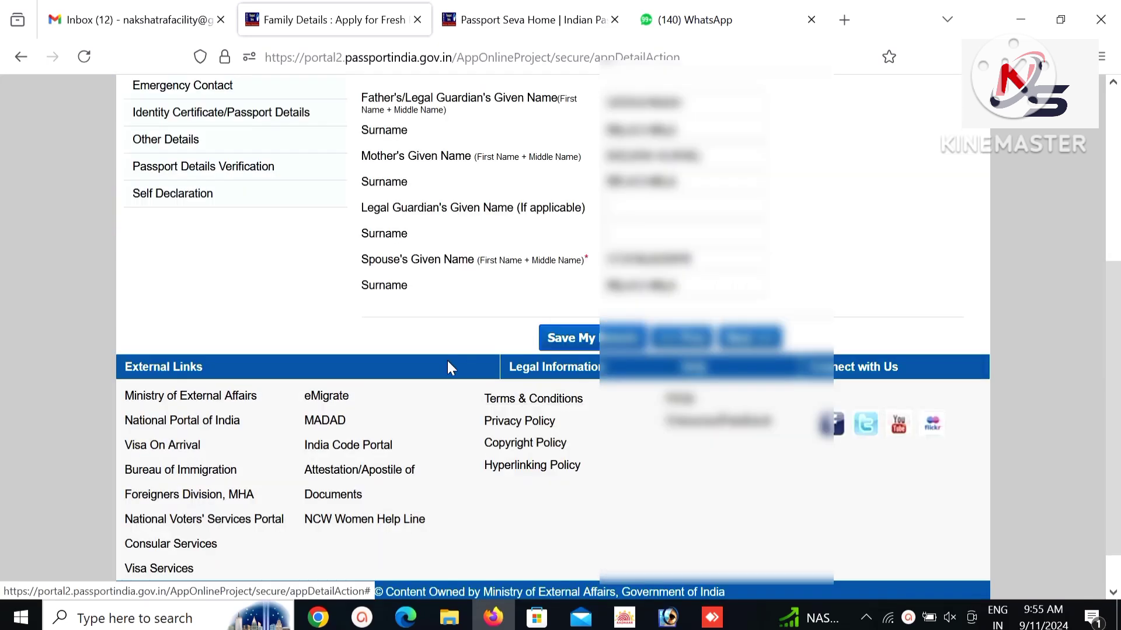
left_click(569, 341)
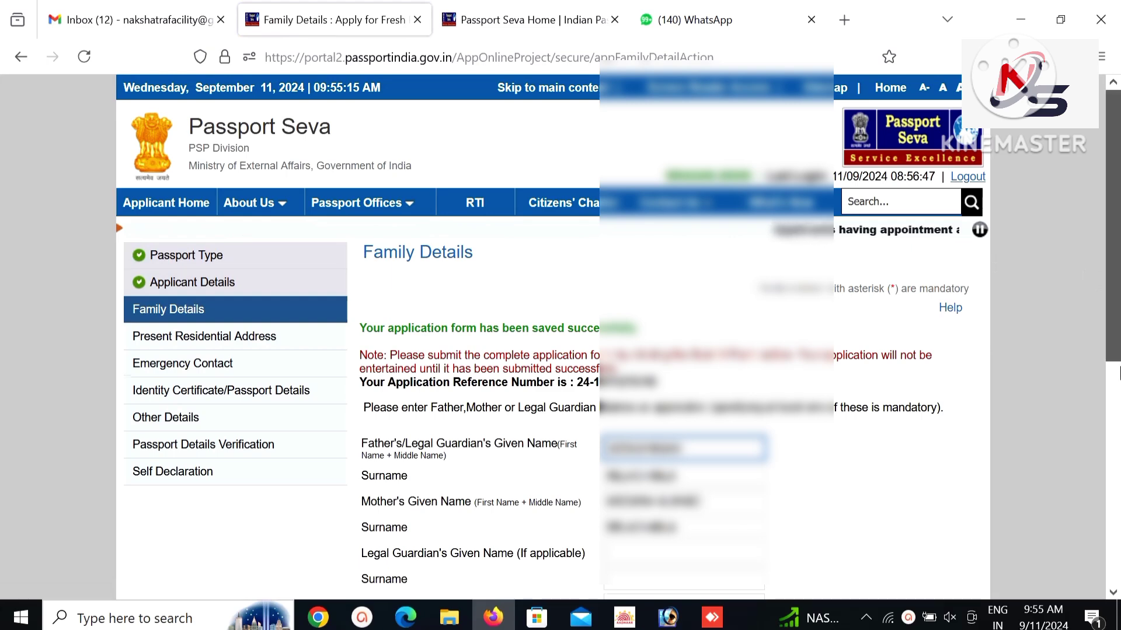
scroll(1119, 373, "down", 5)
left_click(771, 382)
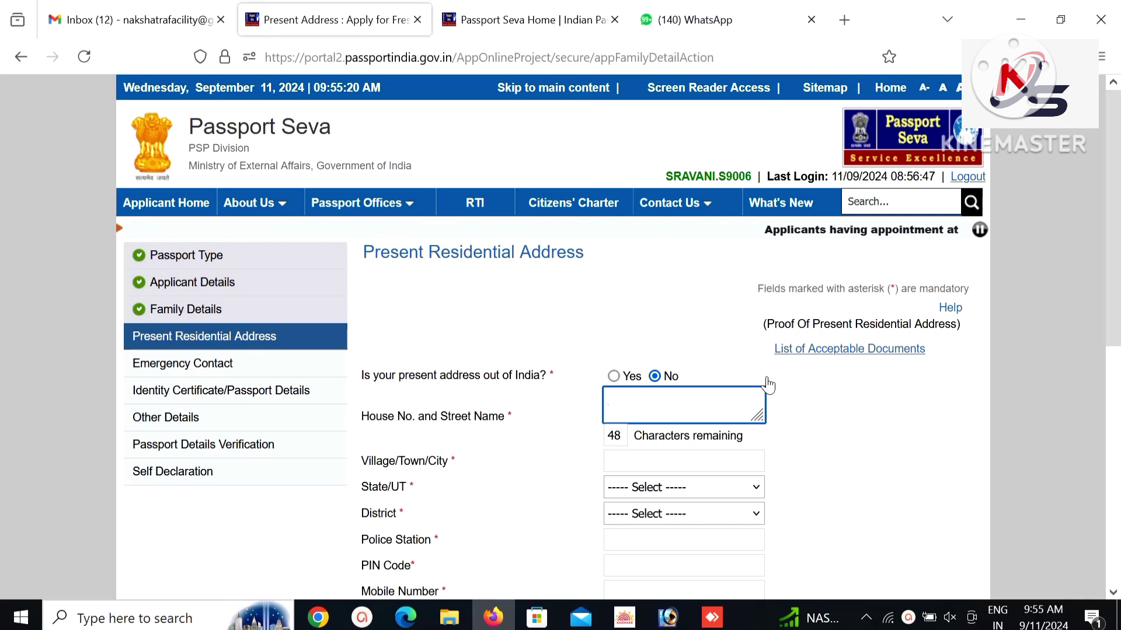
type("1-98")
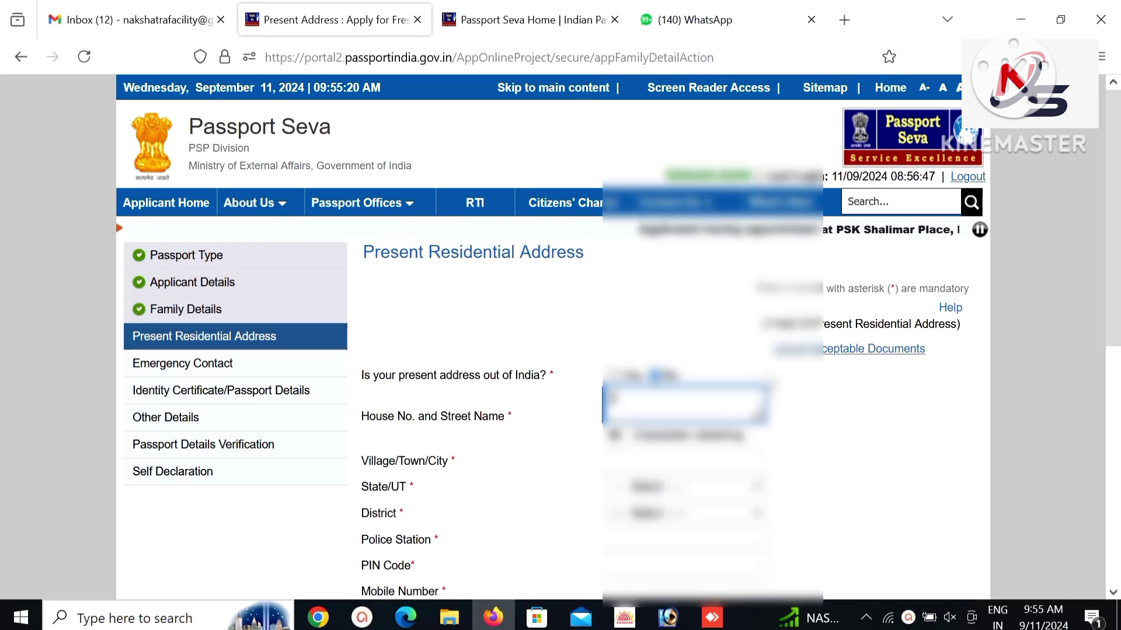
key("ctrl+a")
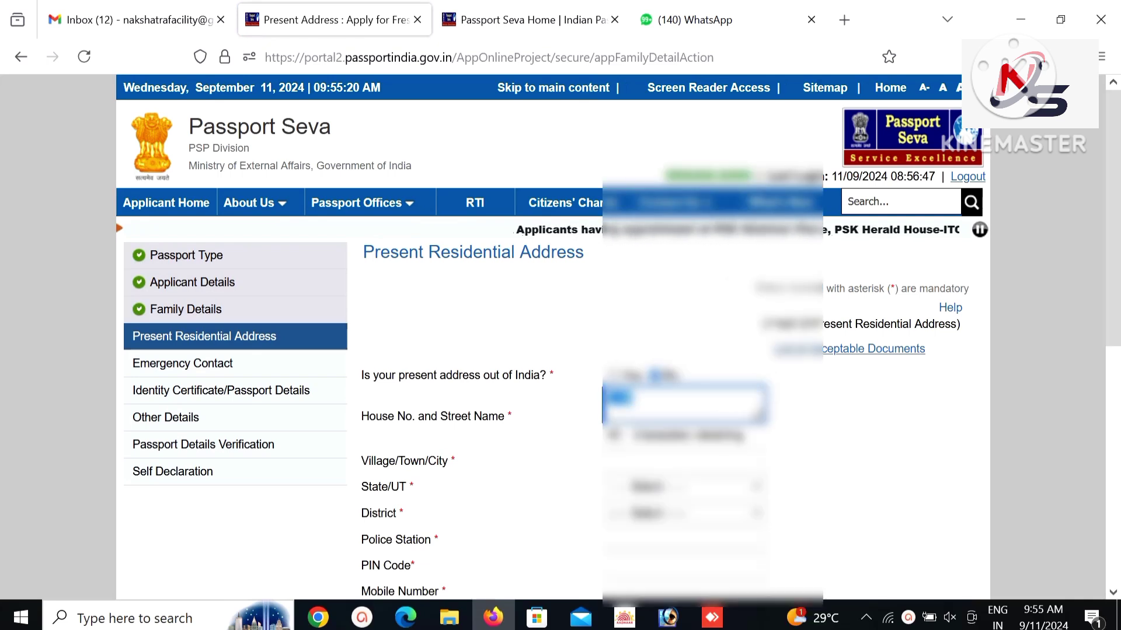
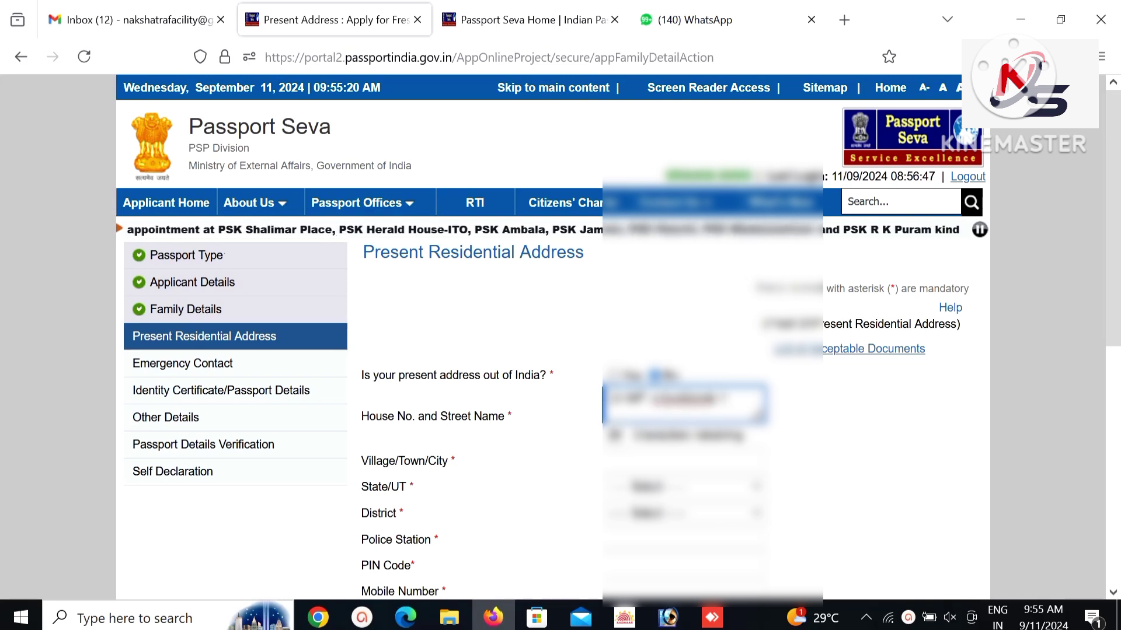
left_click(683, 460)
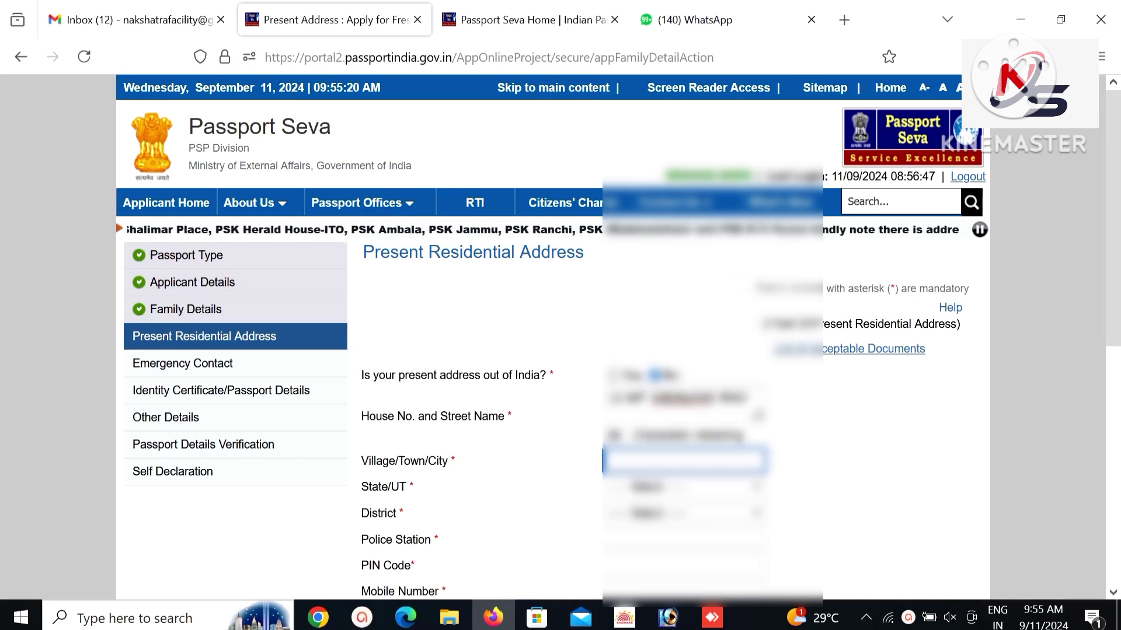
type("VADOD")
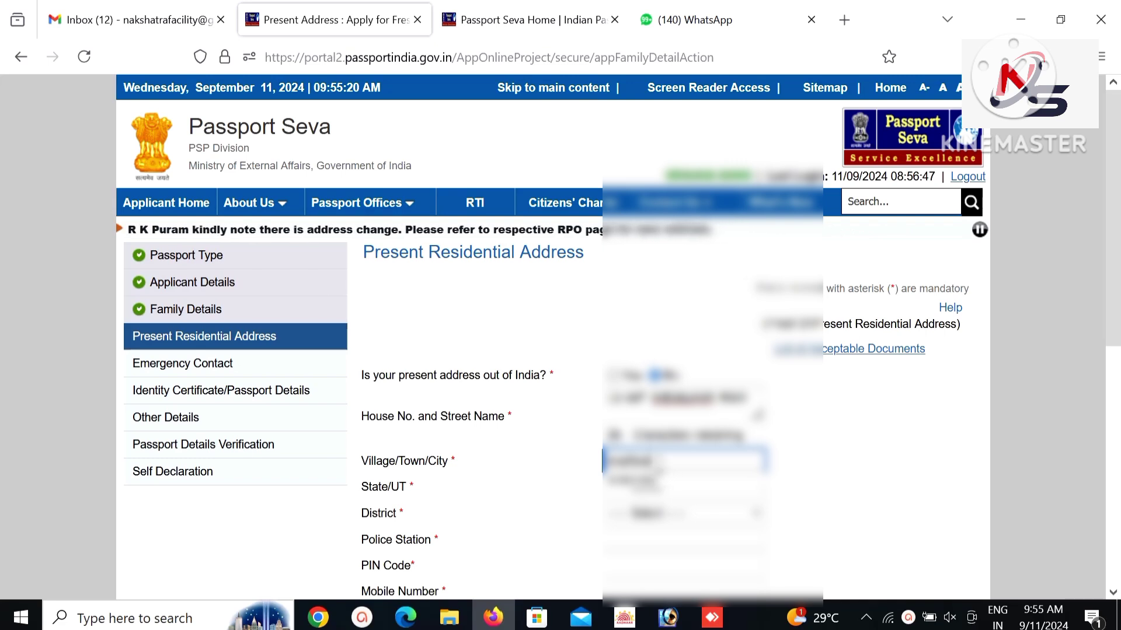
left_click(649, 470)
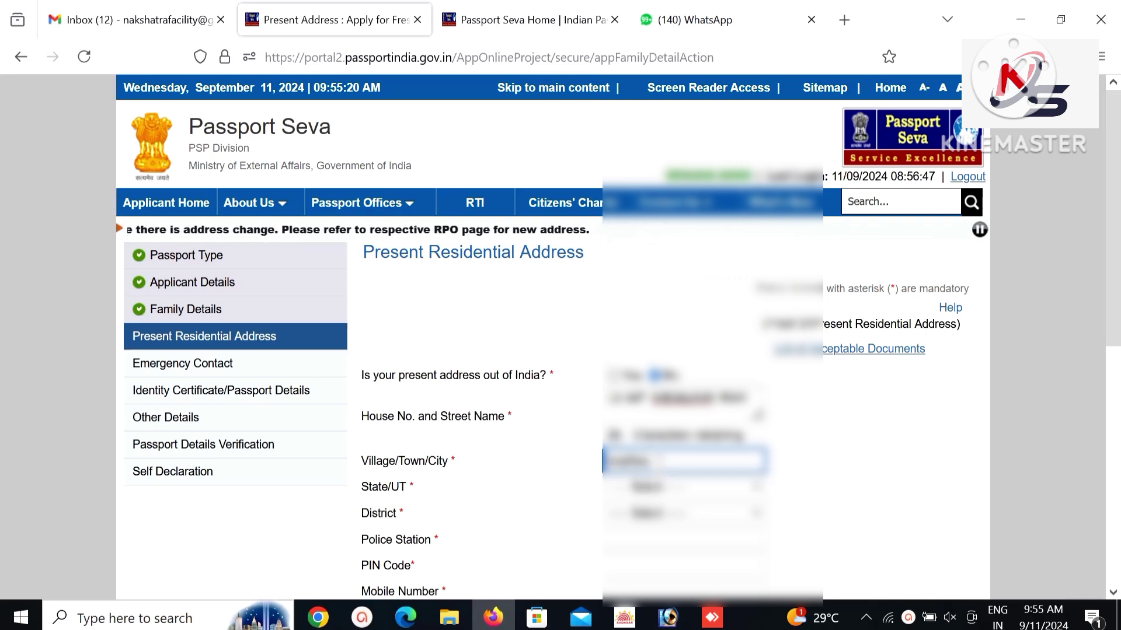
Choose the state of residence and set the district to Khammam.
left_click(664, 487)
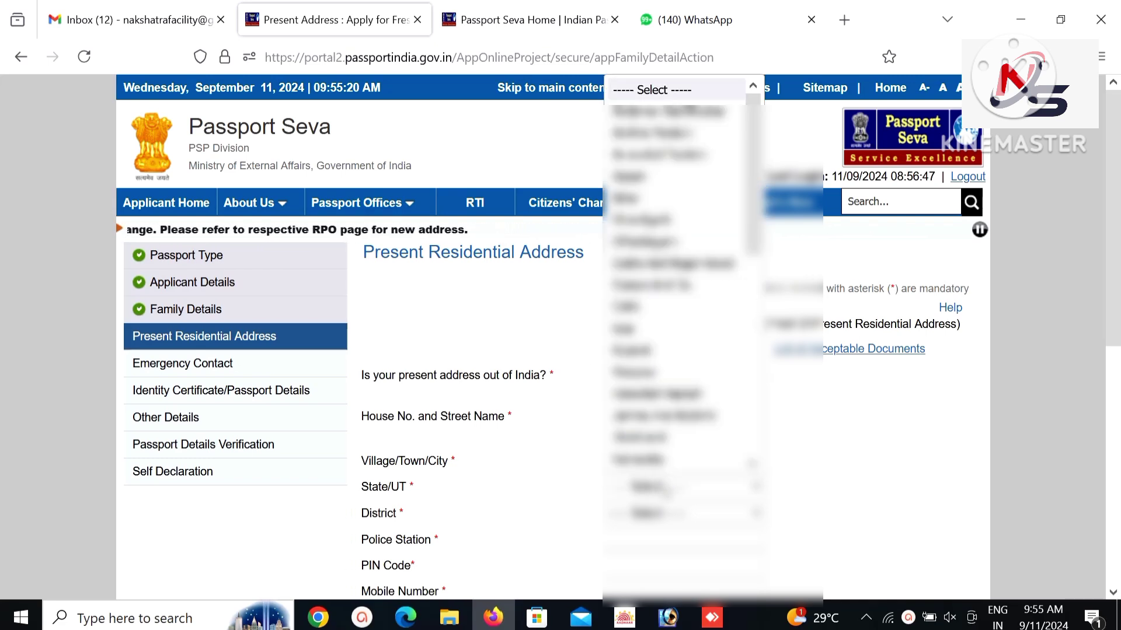
scroll(665, 493, "down", 5)
scroll(665, 494, "down", 1)
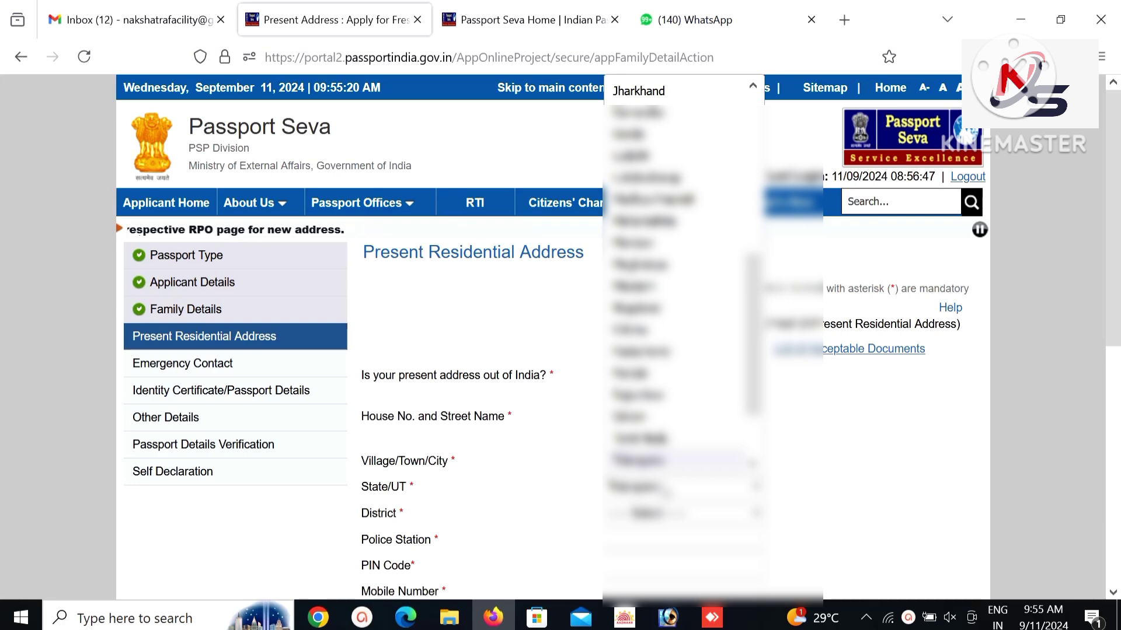
left_click(665, 493)
left_click(666, 509)
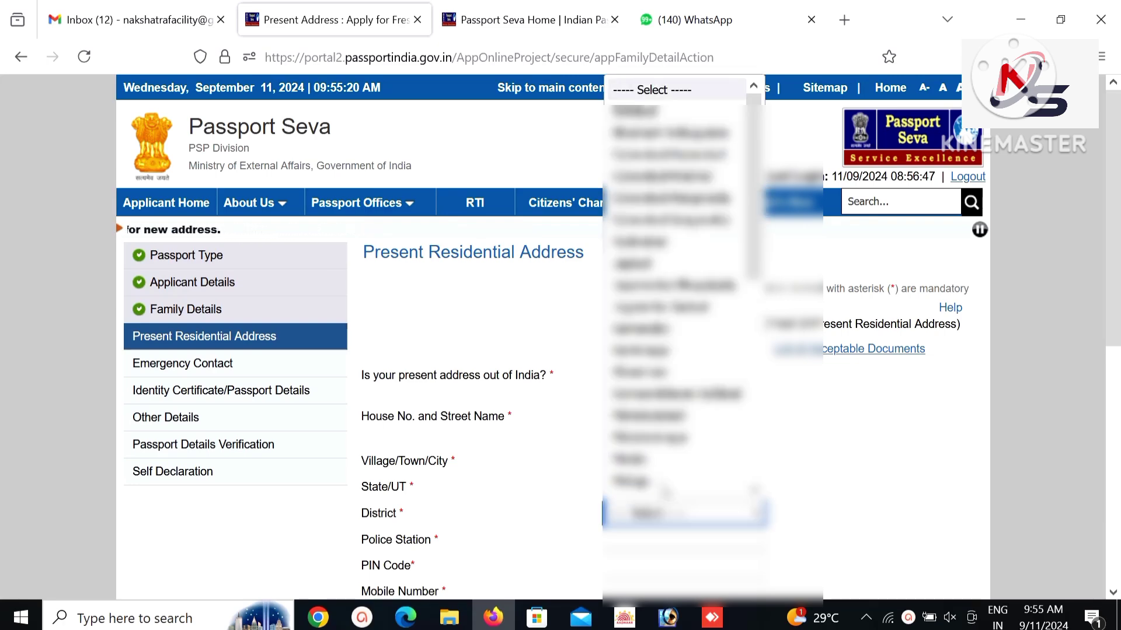
type("kh")
key("Return")
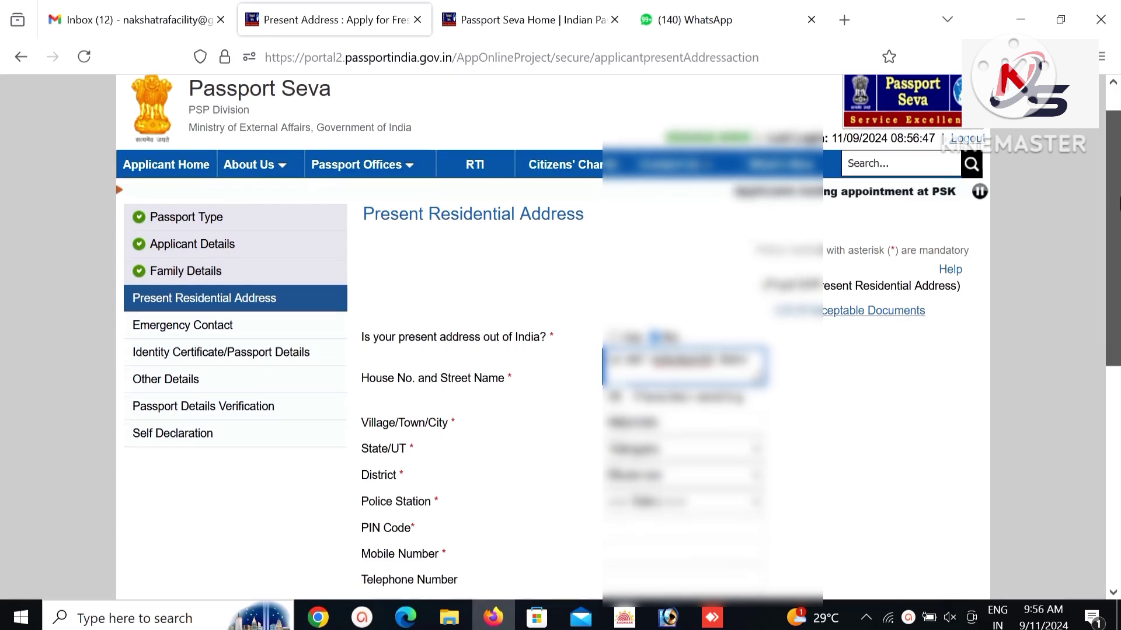
left_click_drag(1119, 180, 1109, 266)
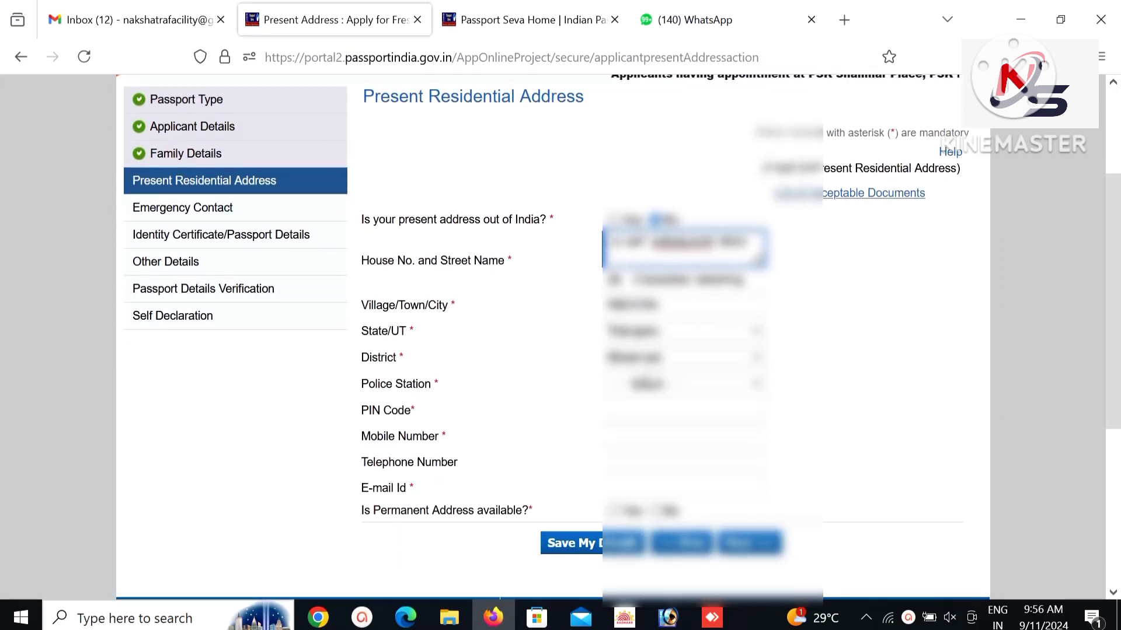
Pick the police station and enter PIN Code 500001.
left_click(651, 385)
key("Down")
key("Down")
key("Down")
key("Down")
key("Down")
key("Down")
key("Down")
key("Down")
key("Down")
key("Down")
key("Down")
key("Down")
key("Down")
key("Down")
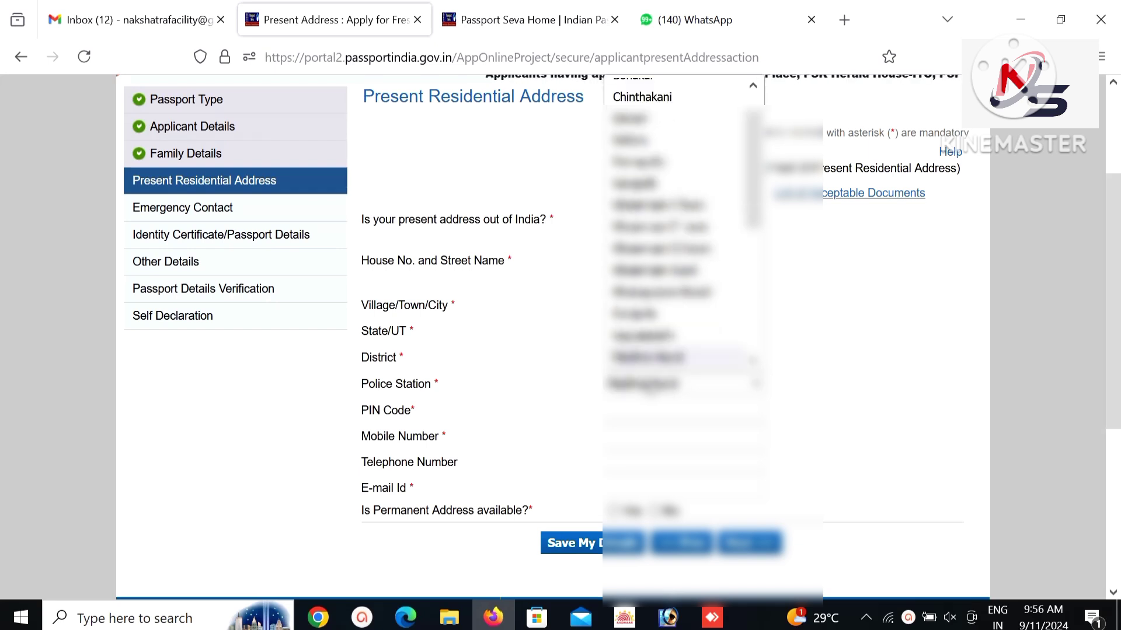
key("Down")
key("Return")
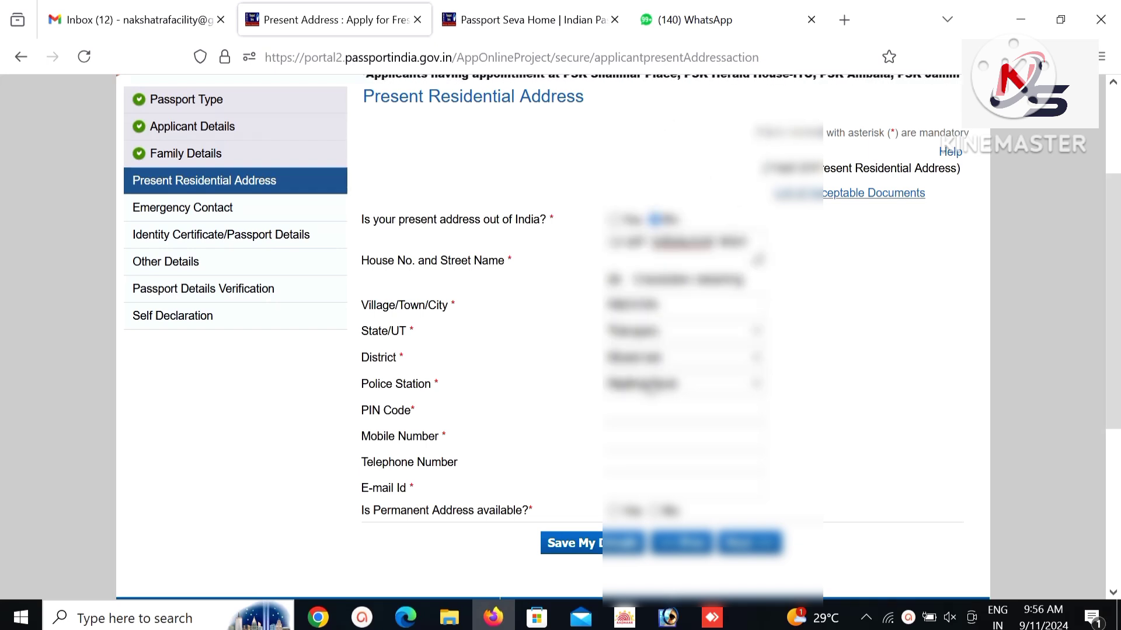
left_click(647, 411)
type("50")
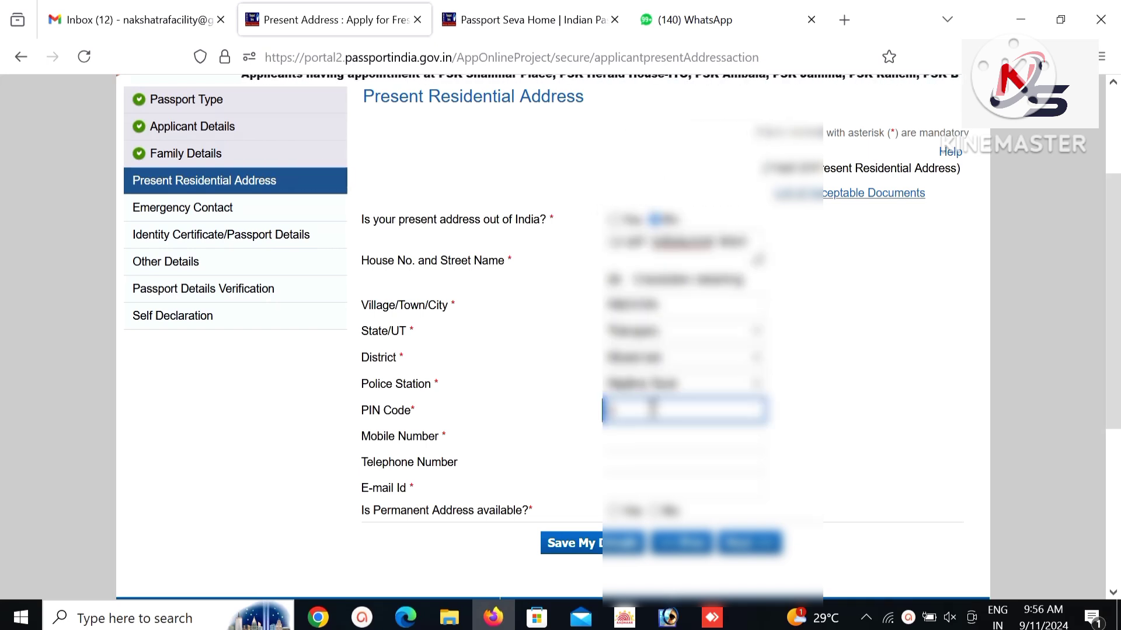
type("00")
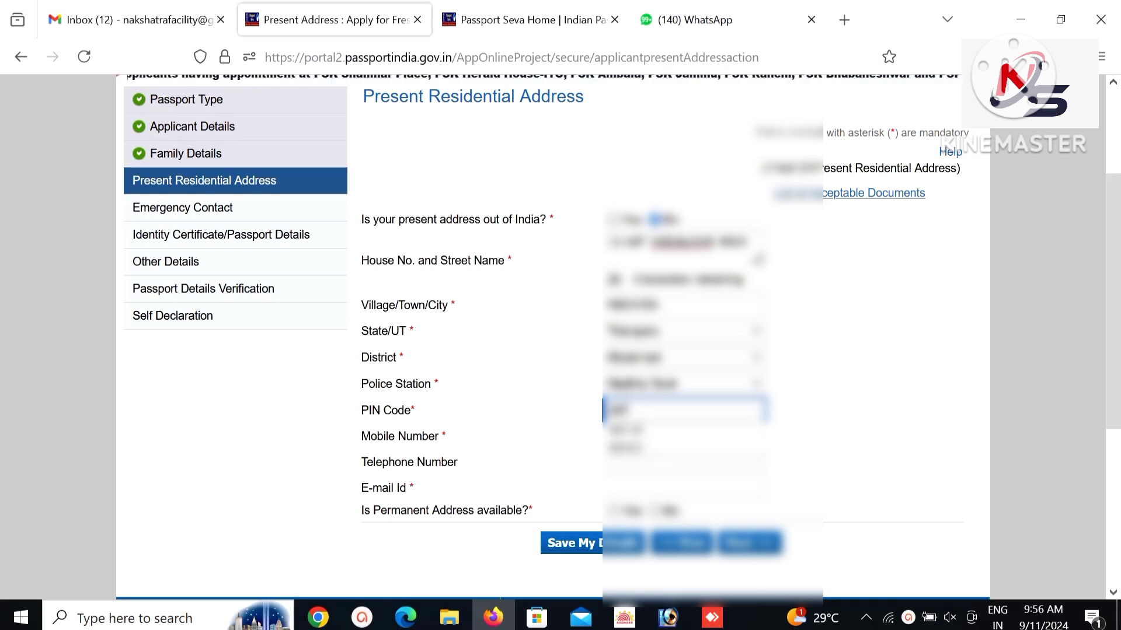
type("01")
Fill in the applicant's mobile number and e-mail address, leaving telephone blank.
key("Tab")
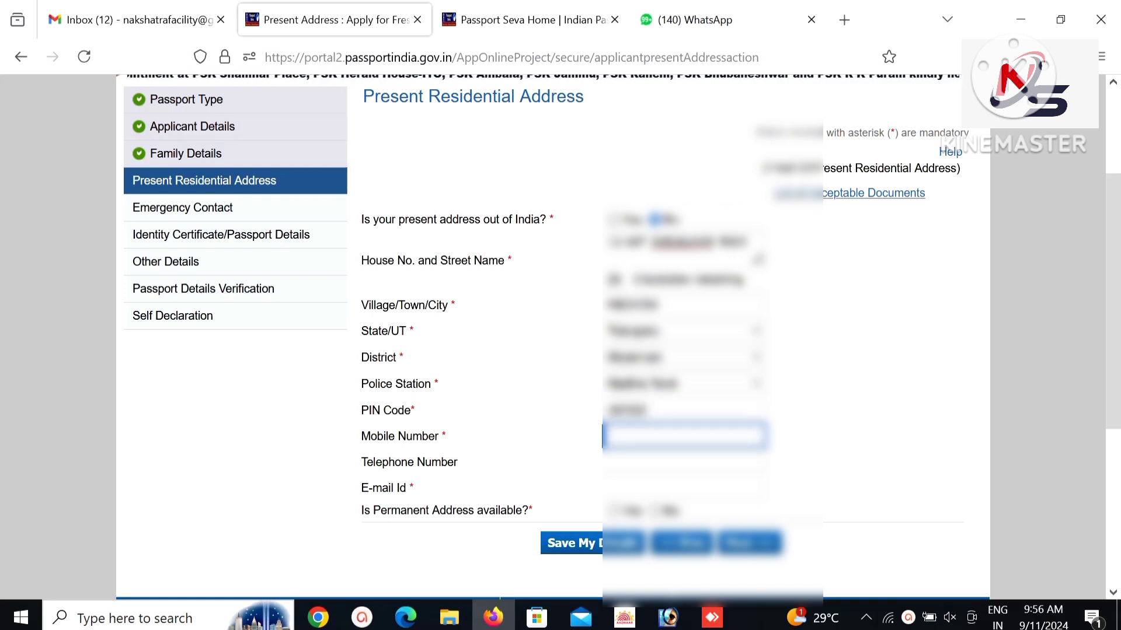
type("9000000000")
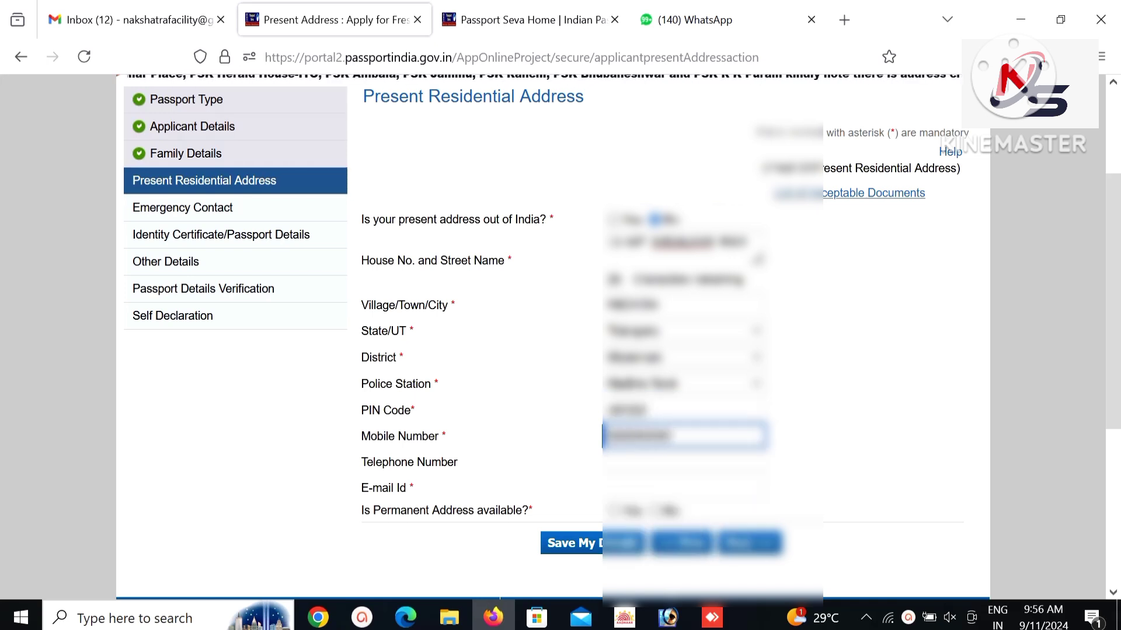
key("Tab")
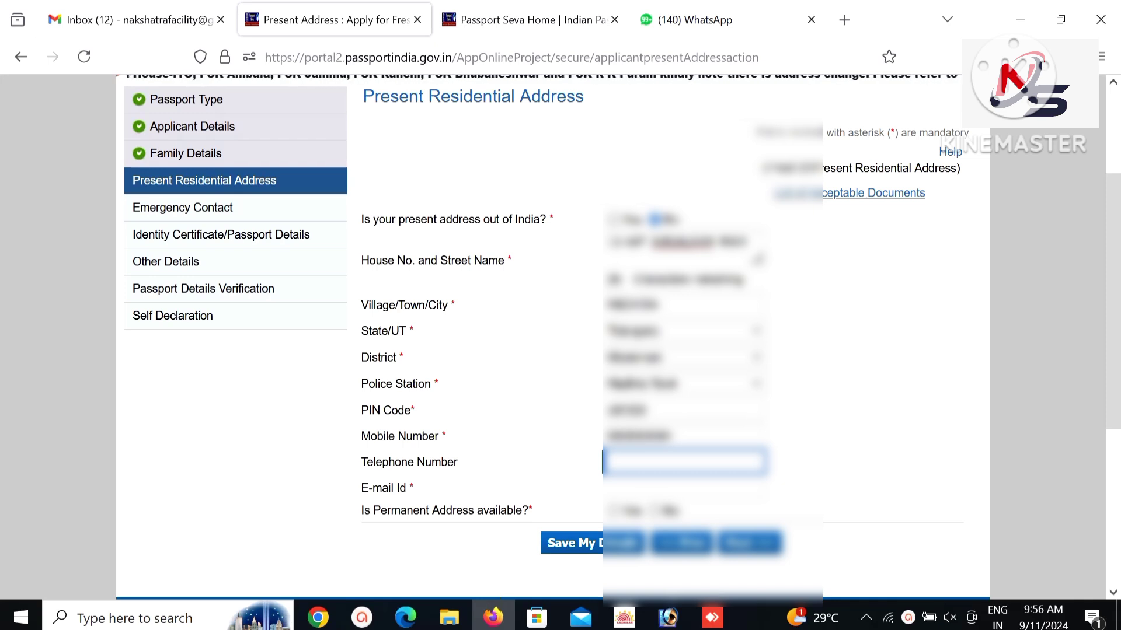
key("Tab")
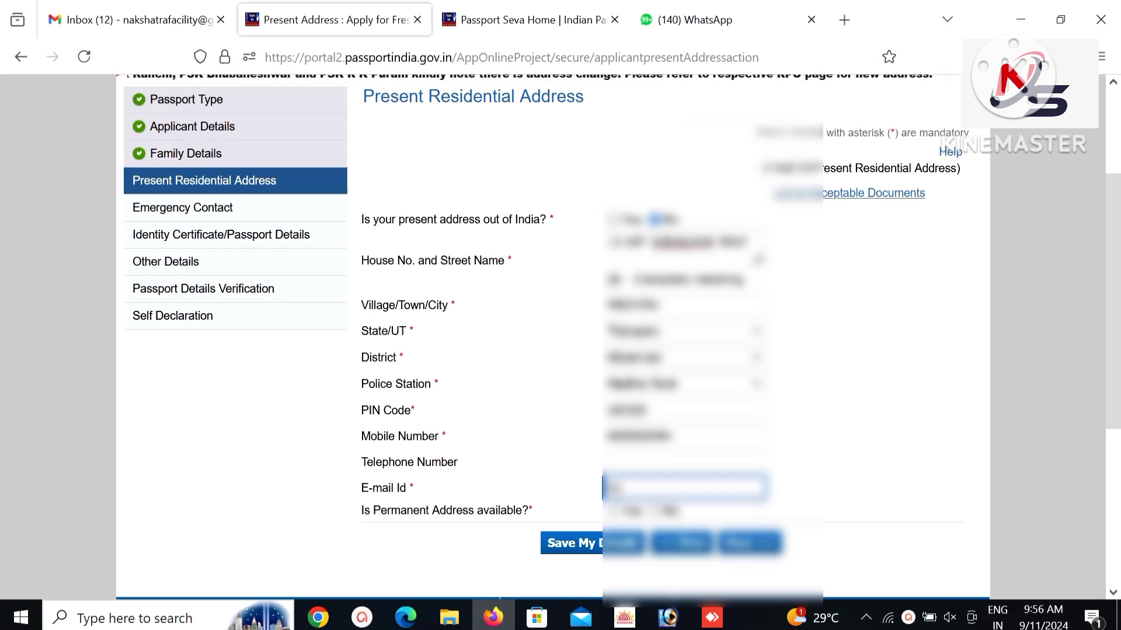
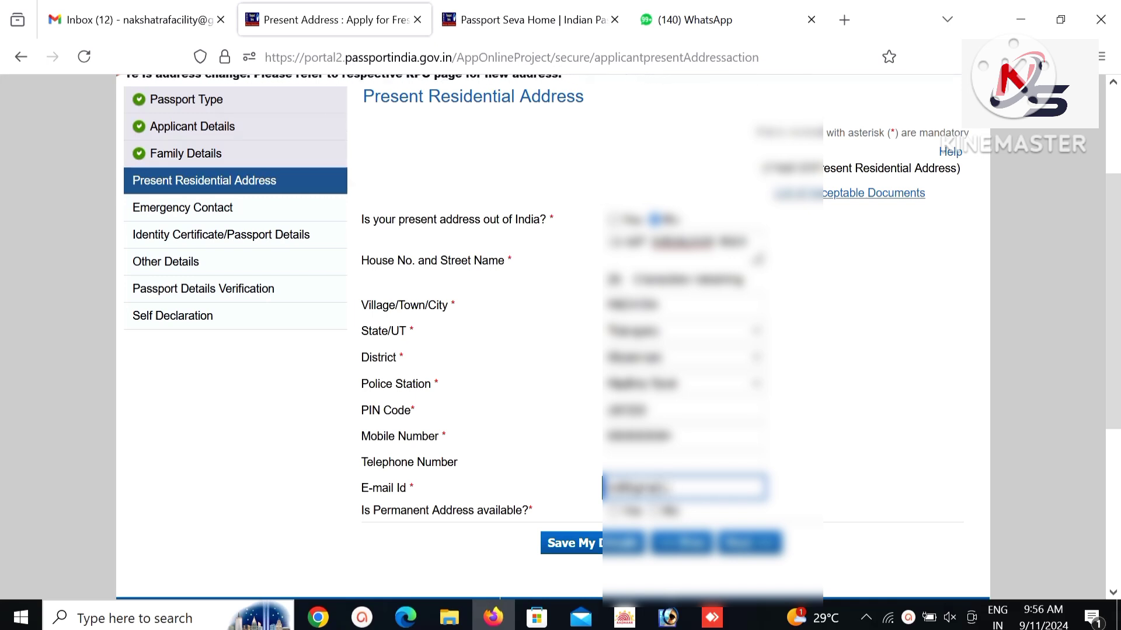
key("Tab")
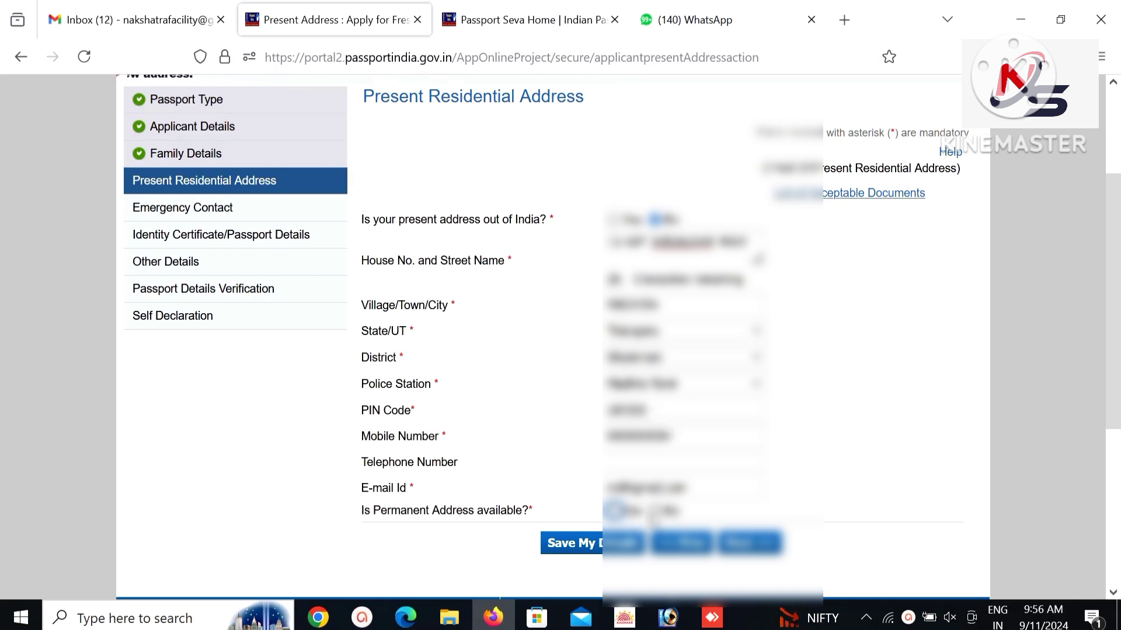
Answer No to a separate permanent address, continue, and accept the SMS and RPO notices.
left_click(656, 512)
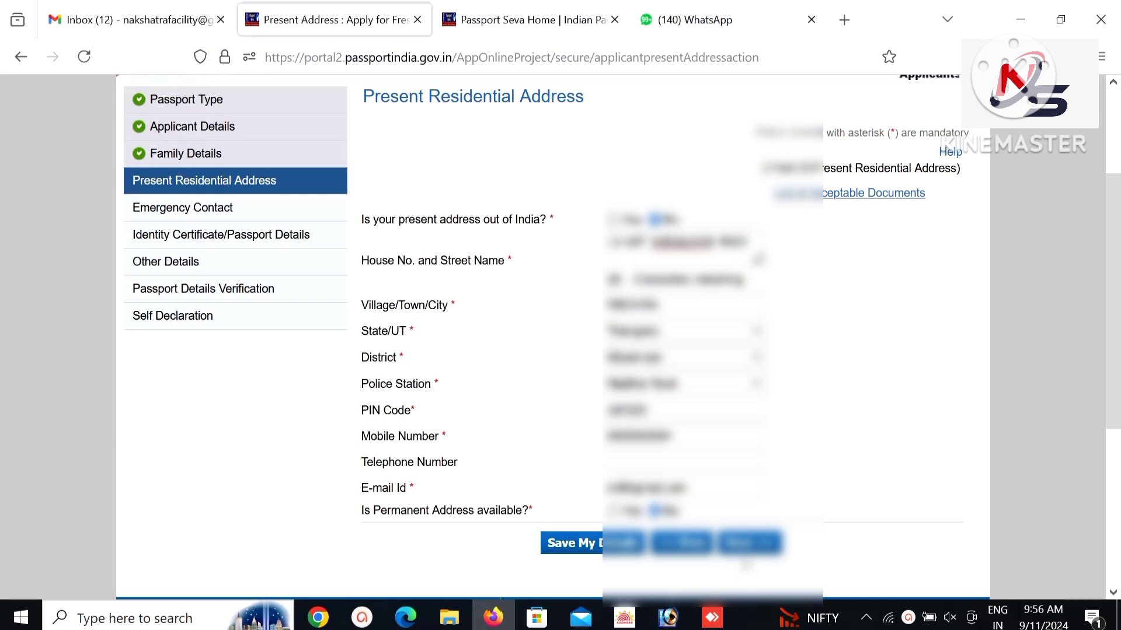
left_click(759, 546)
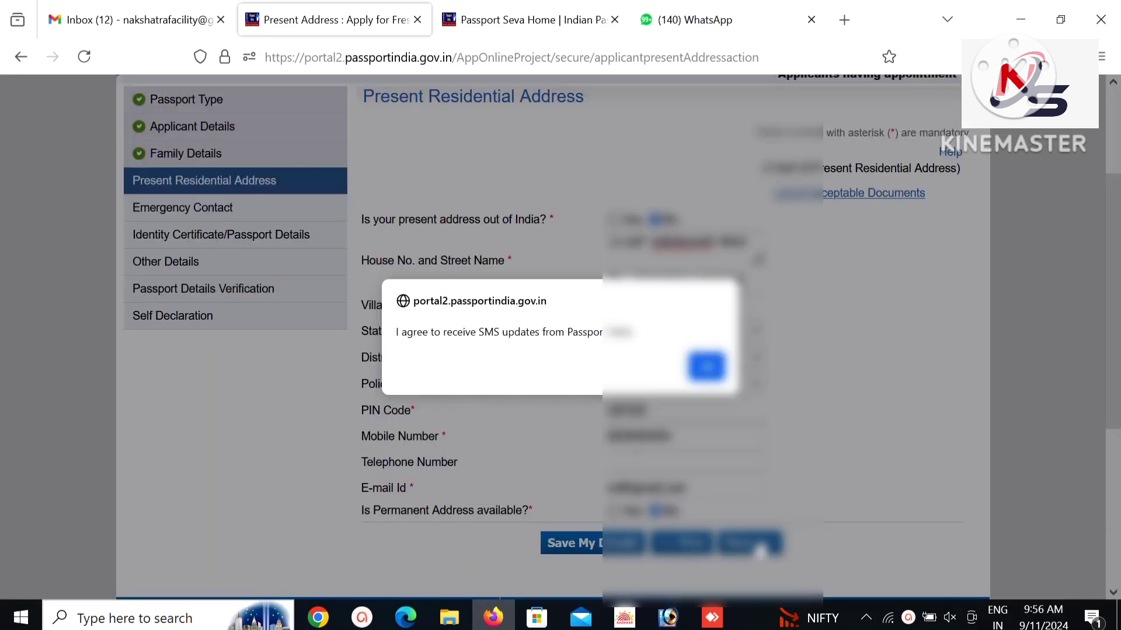
left_click(707, 366)
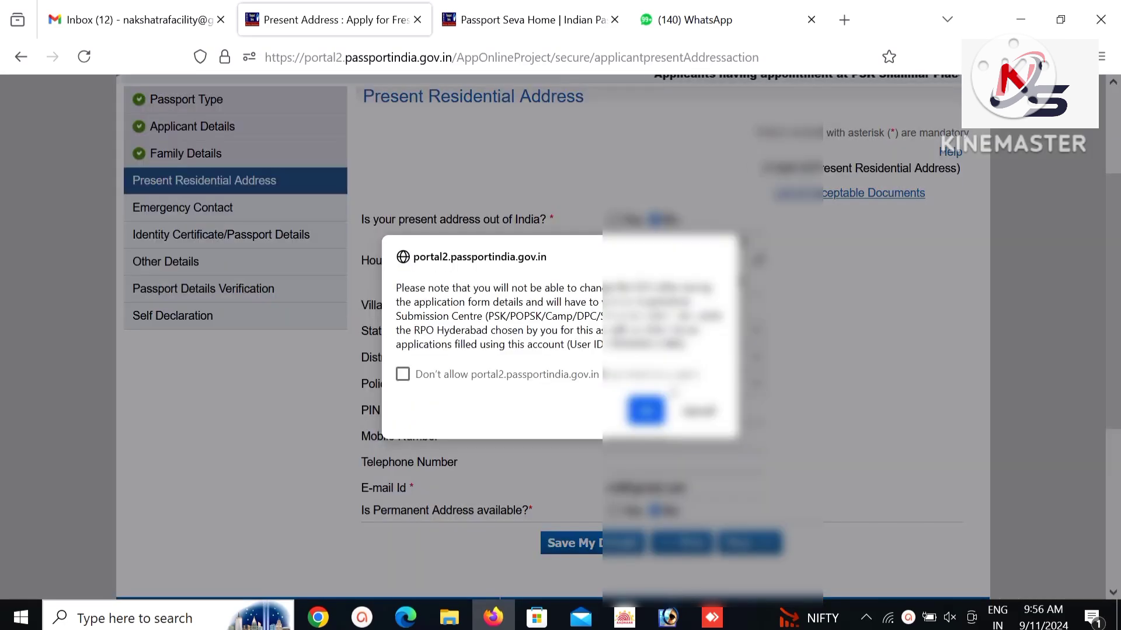
left_click(646, 409)
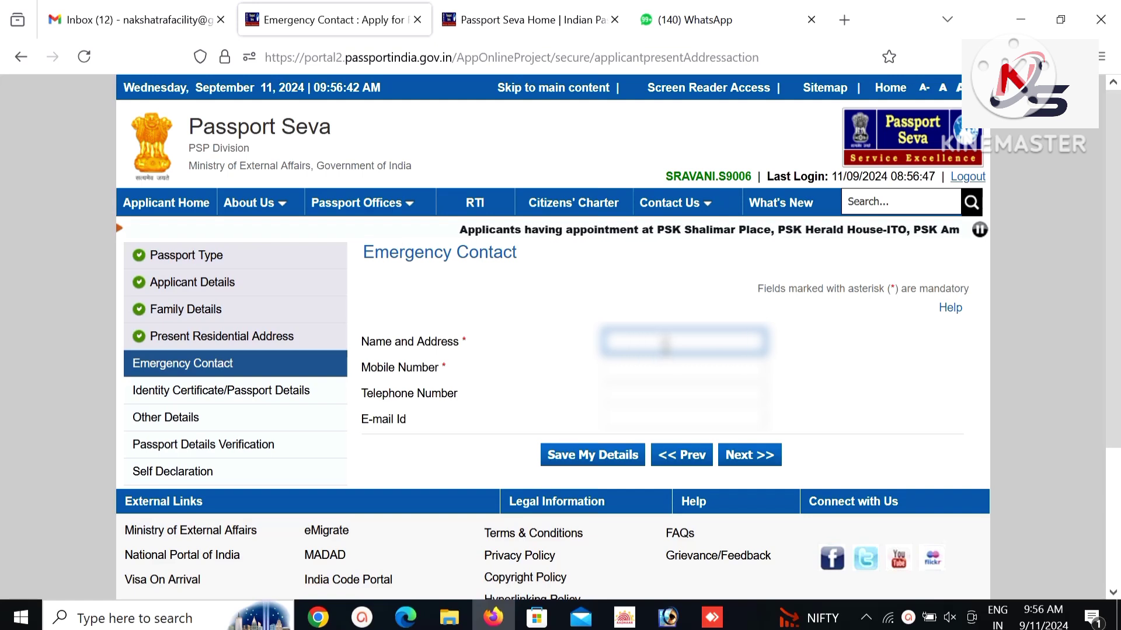
Fill the emergency contact's name and address from the saved suggestion, add their mobile, and continue.
left_click(666, 346)
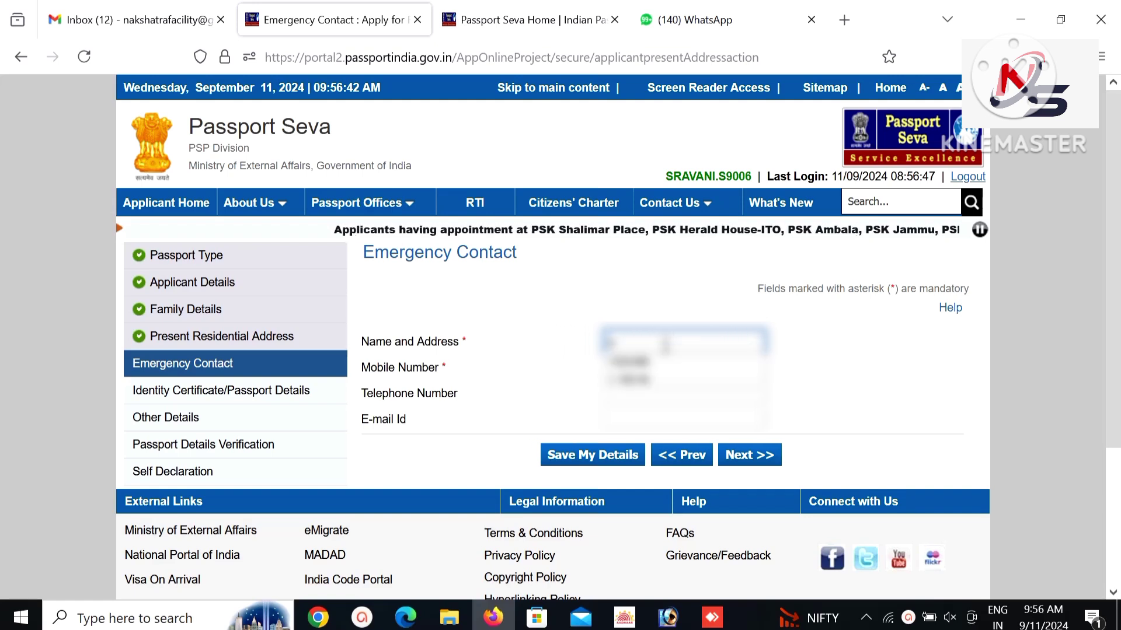
left_click(627, 362)
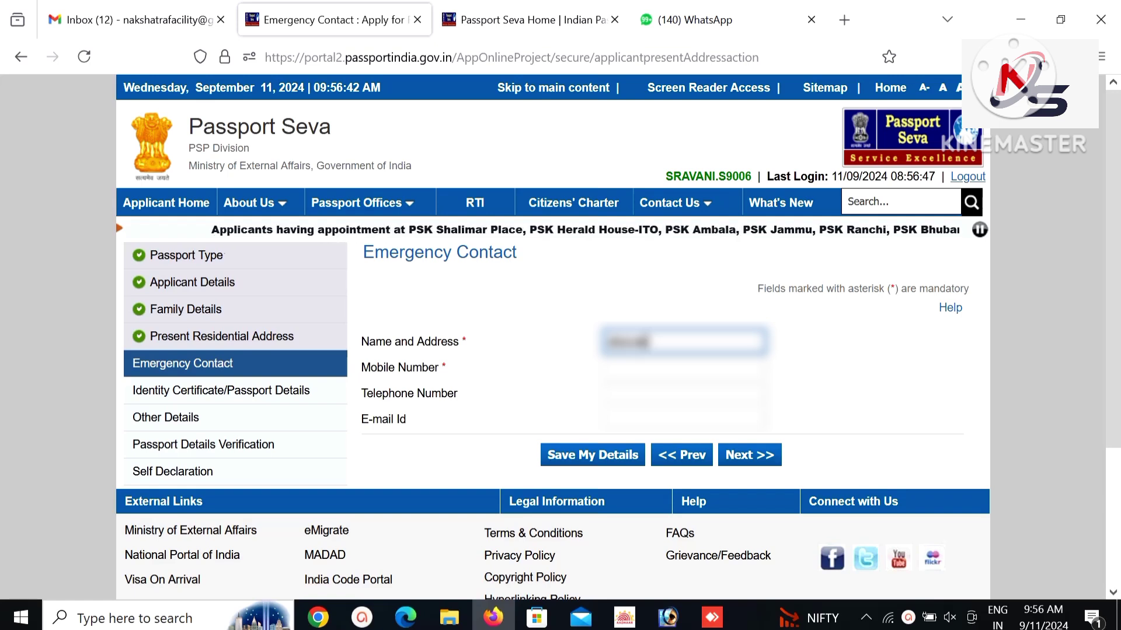
key("Tab")
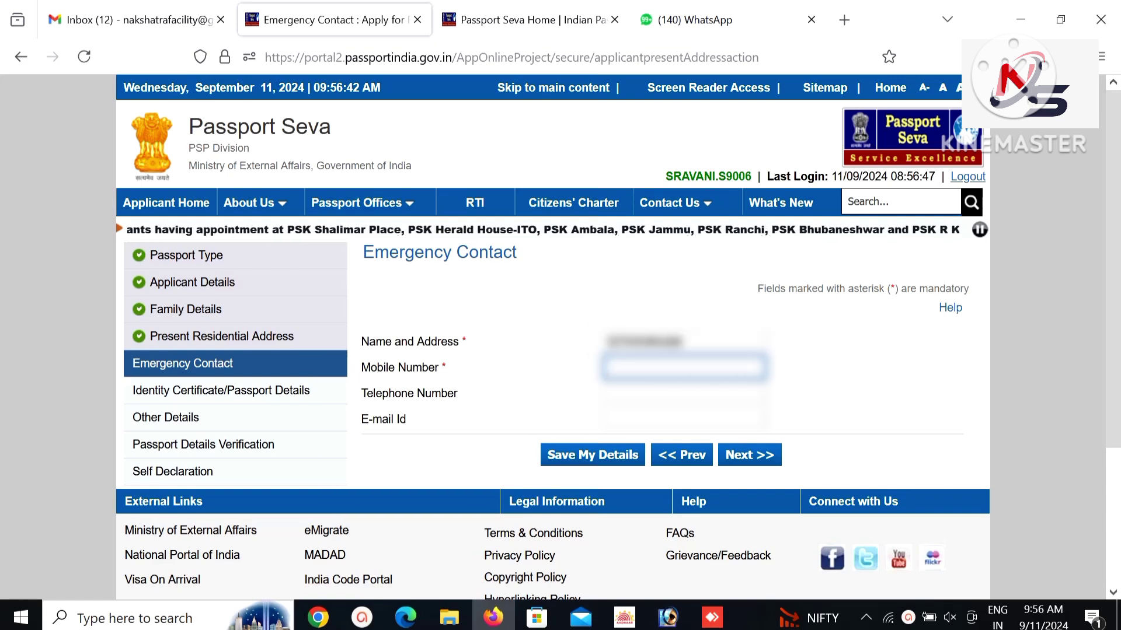
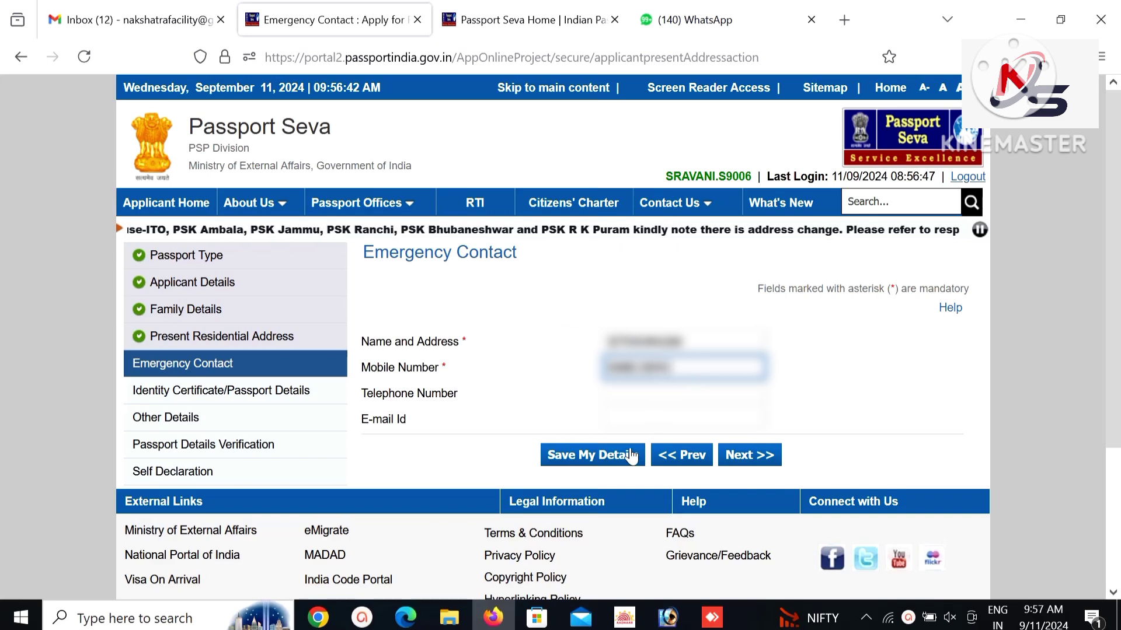
left_click(750, 455)
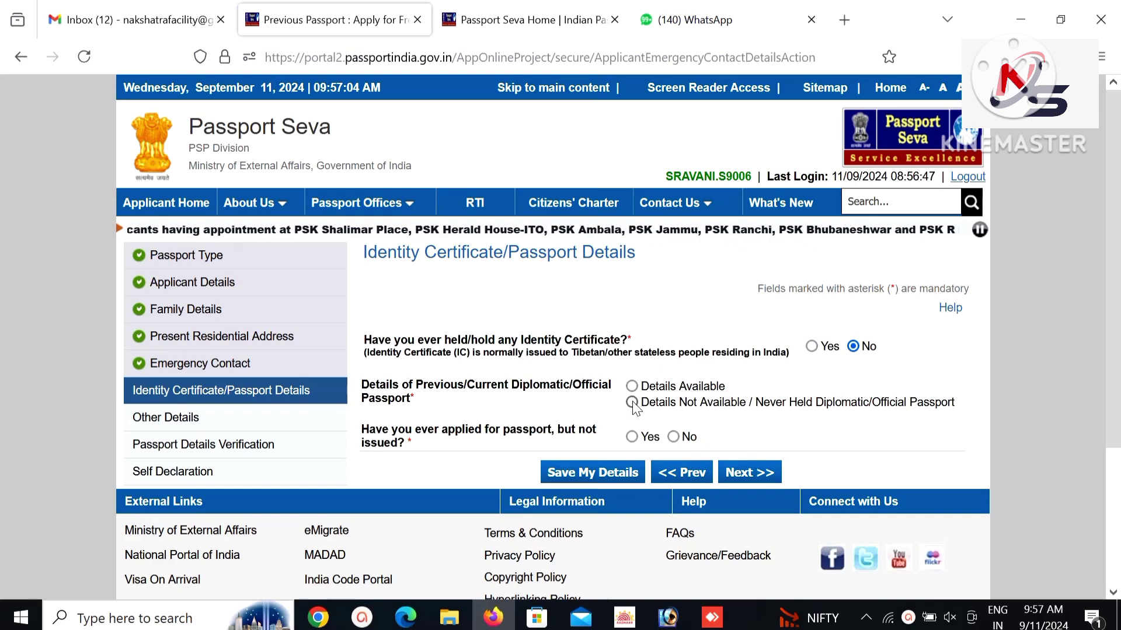
Choose 'Details Not Available / Never Held' and No for applied-but-not-issued, then continue.
left_click(632, 403)
left_click(673, 438)
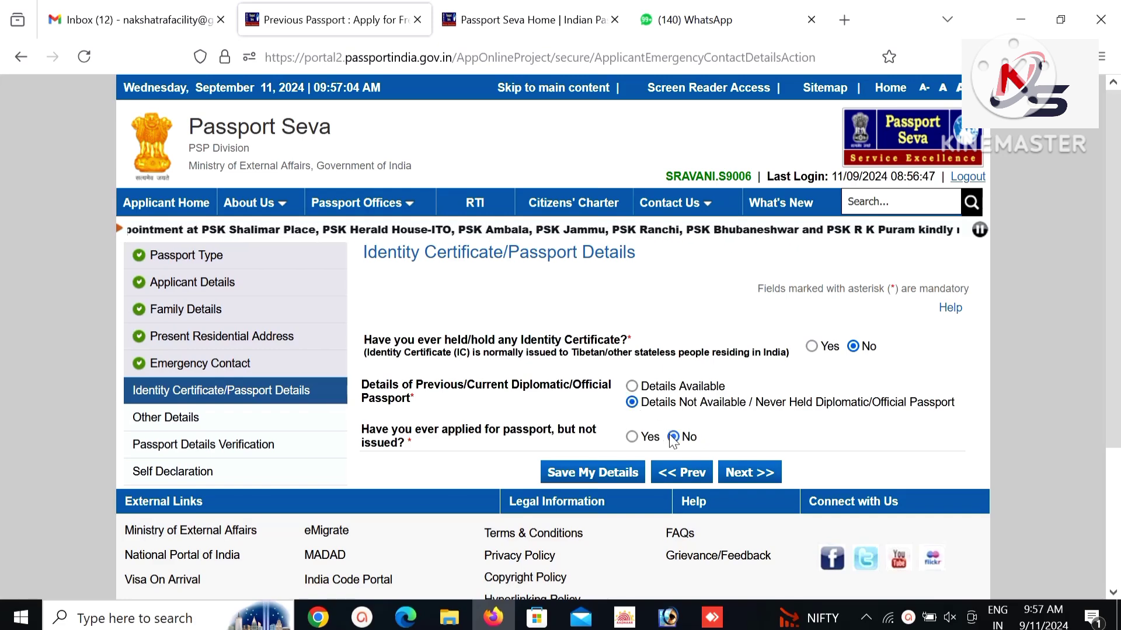
left_click(745, 474)
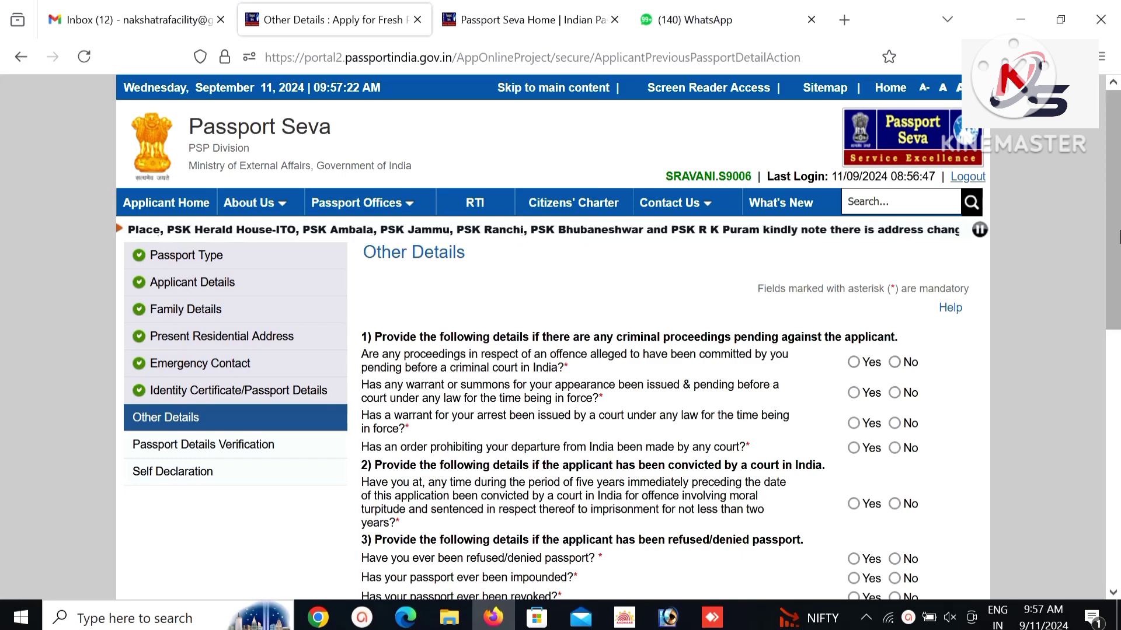
Answer No to the summons, arrest-warrant, departure-order and conviction questions.
scroll(1118, 327, "down", 3)
left_click_drag(1117, 327, 1119, 362)
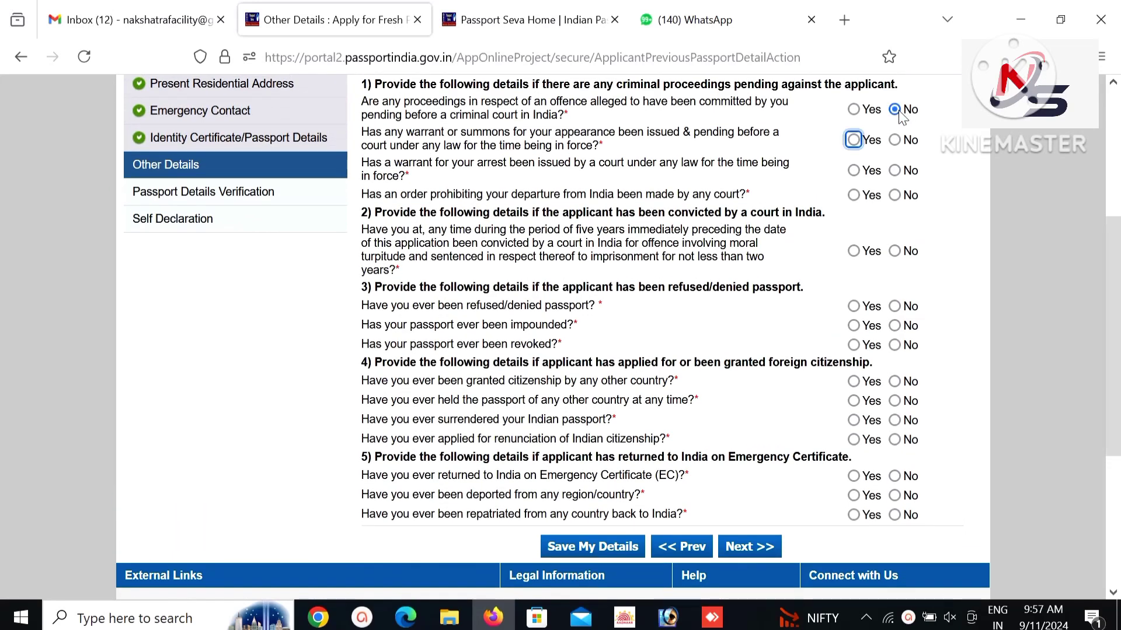
key("space")
key("Tab")
key("shift+Tab")
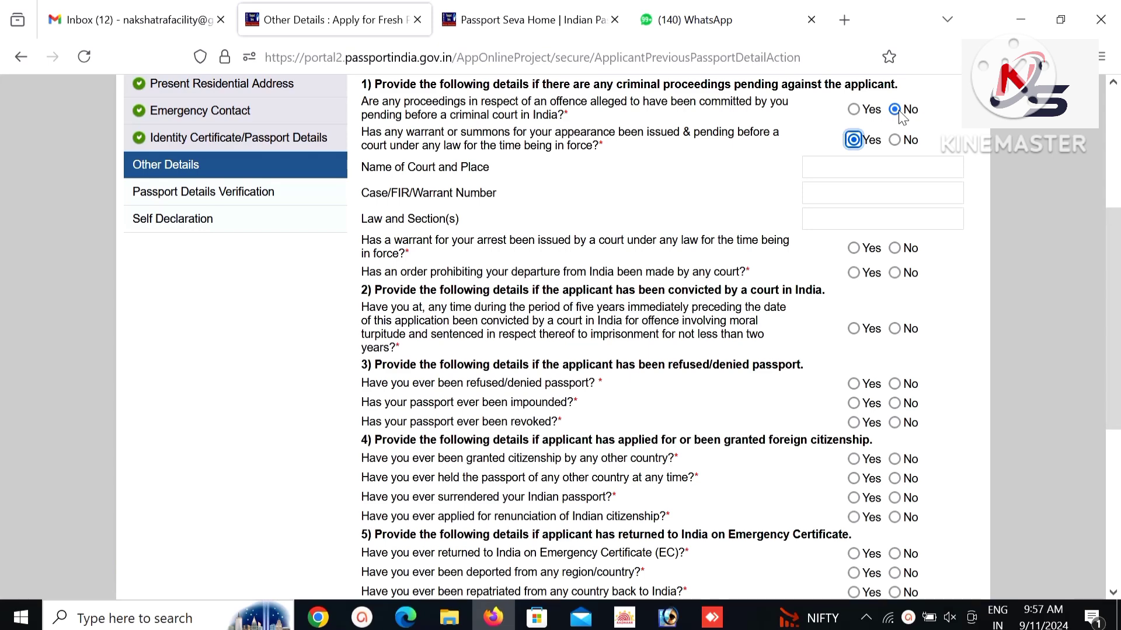
key("Right")
key("Tab")
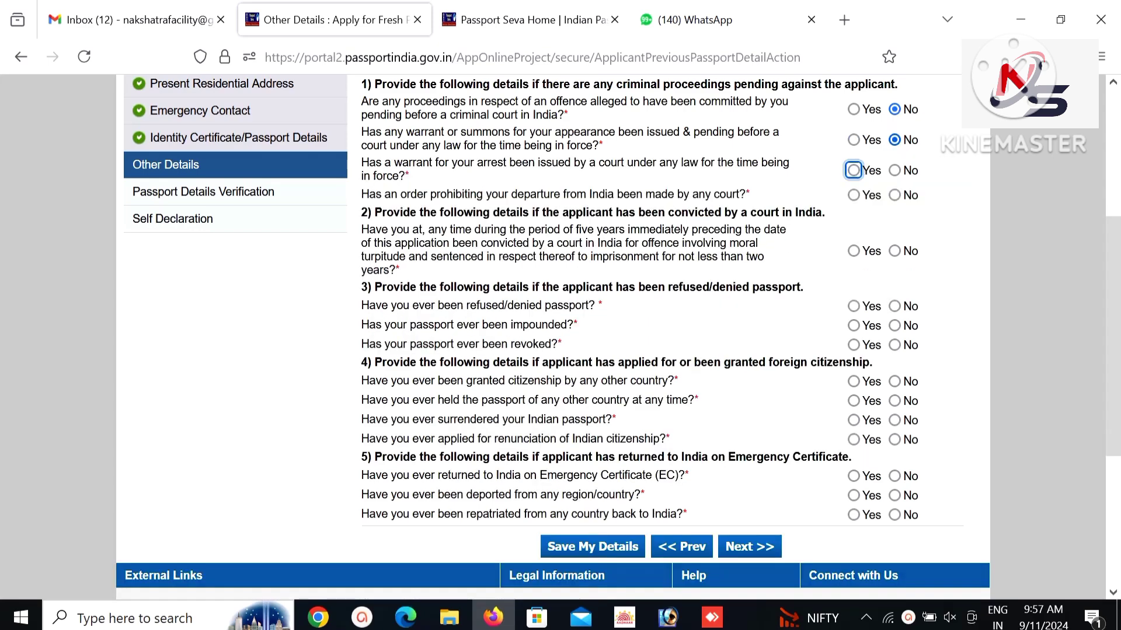
key("Right")
key("Tab")
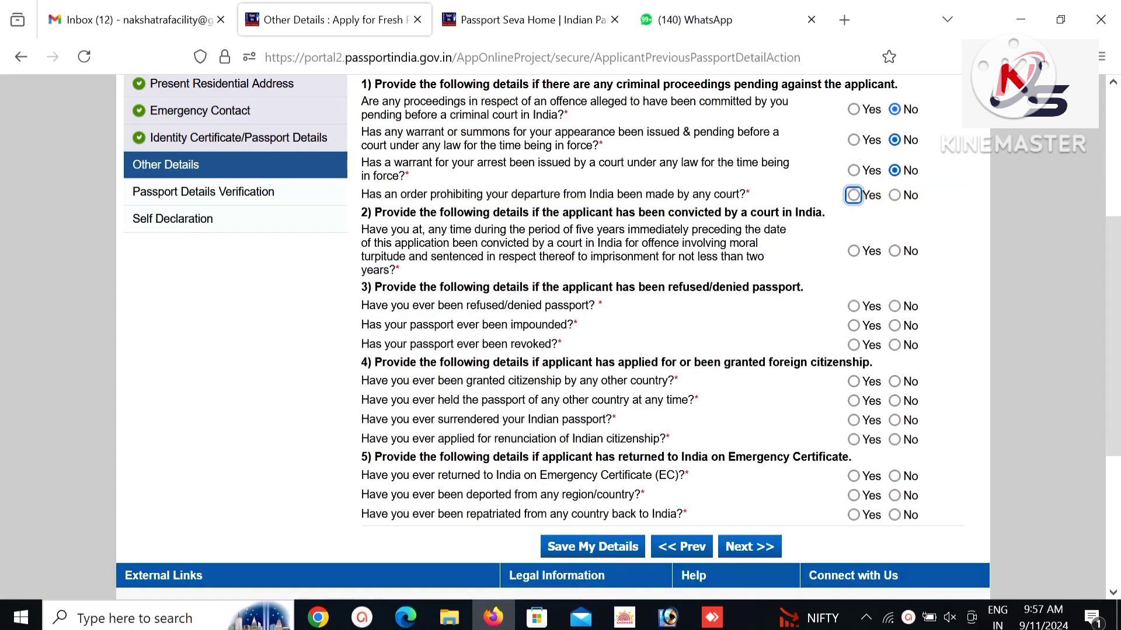
key("Right")
key("Tab")
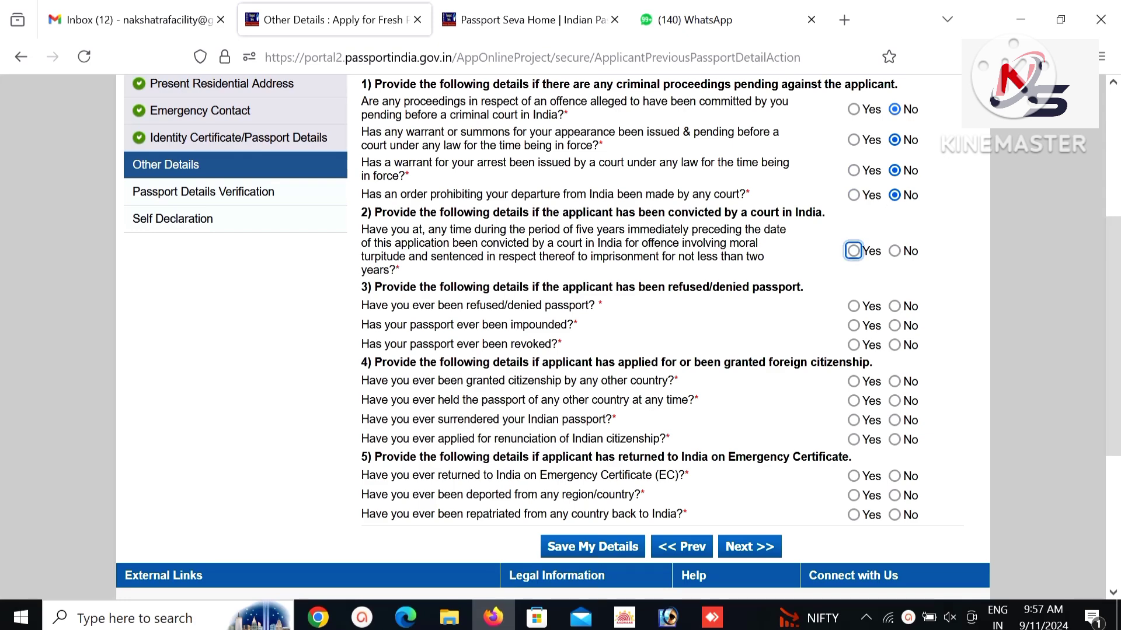
key("Right")
Answer No to the refused, impounded and revoked passport questions, then go to the preview.
key("Tab")
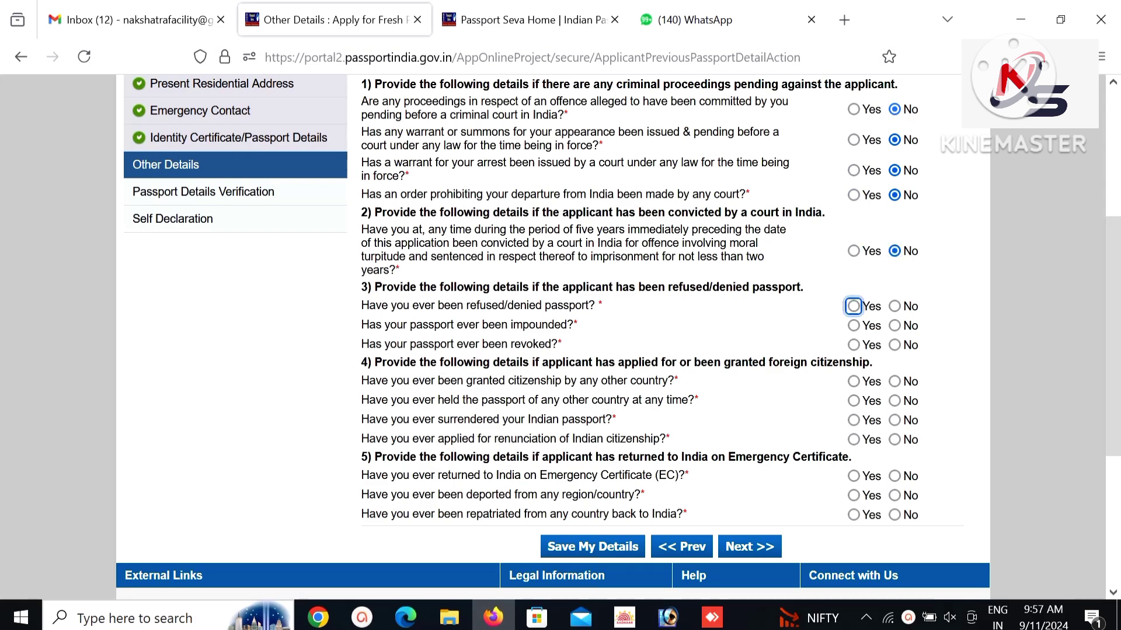
key("Right")
key("Tab")
key("Right")
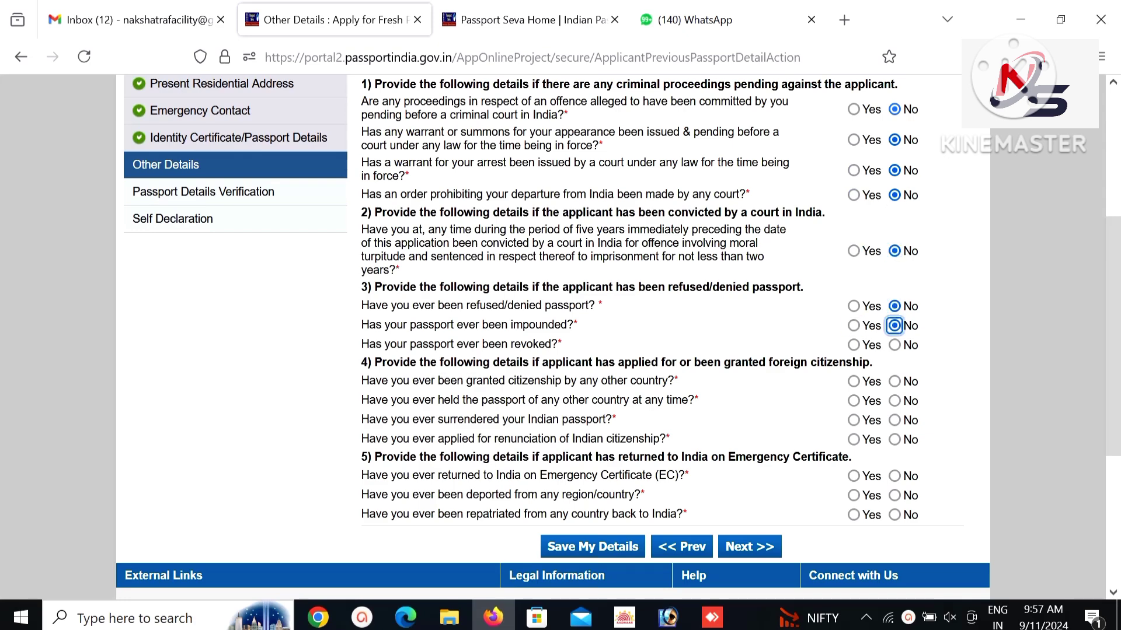
key("Tab")
key("Right")
key("Left")
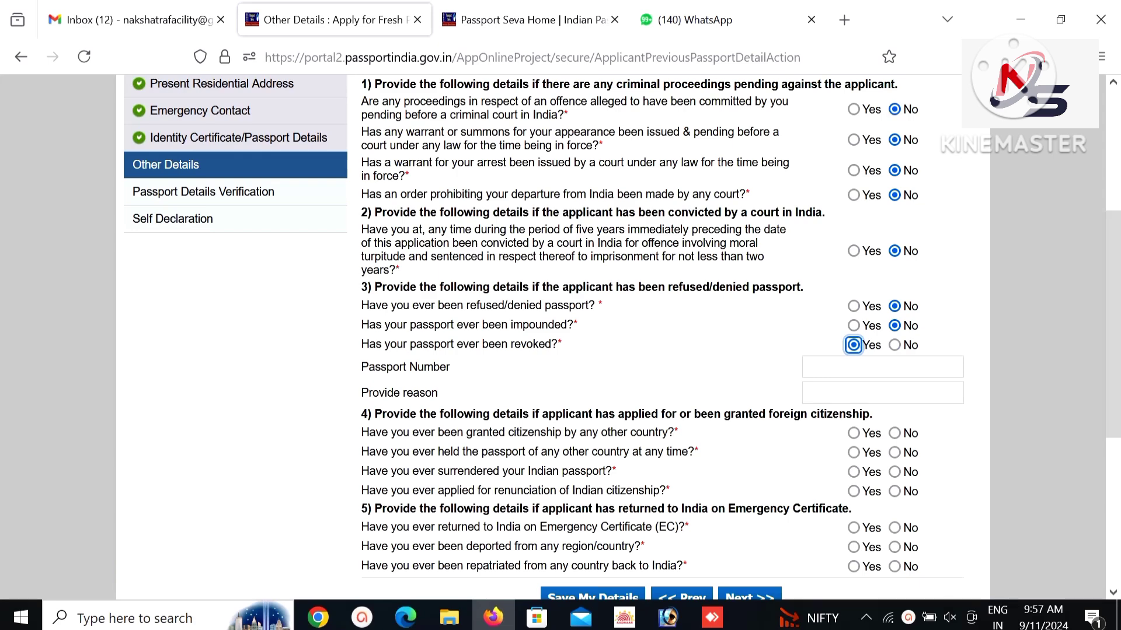
left_click(895, 345)
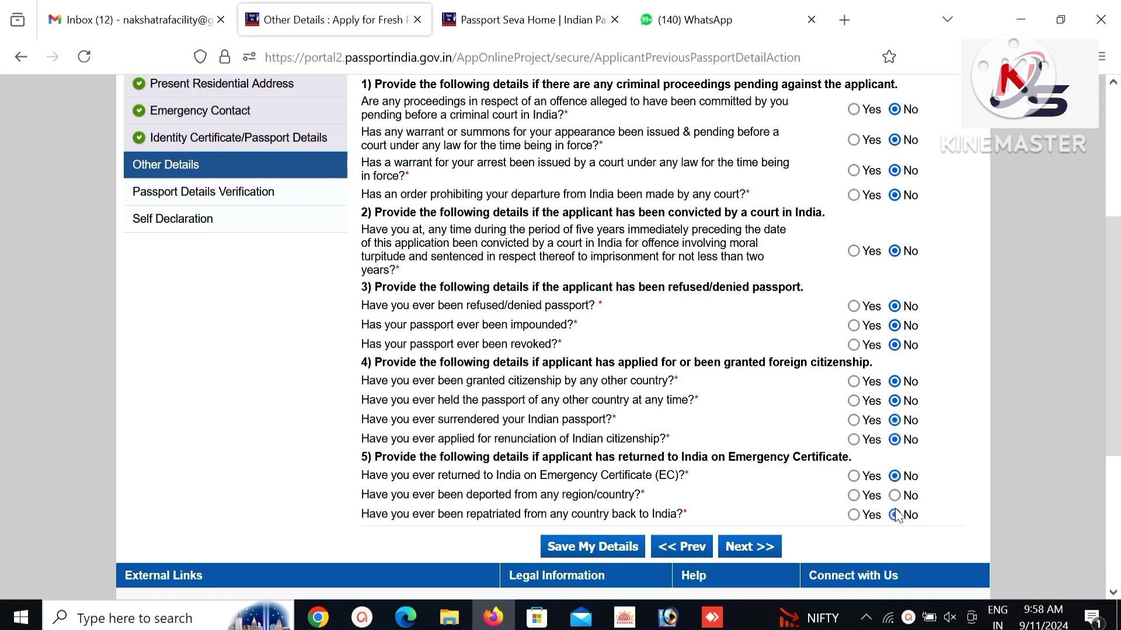
left_click(749, 549)
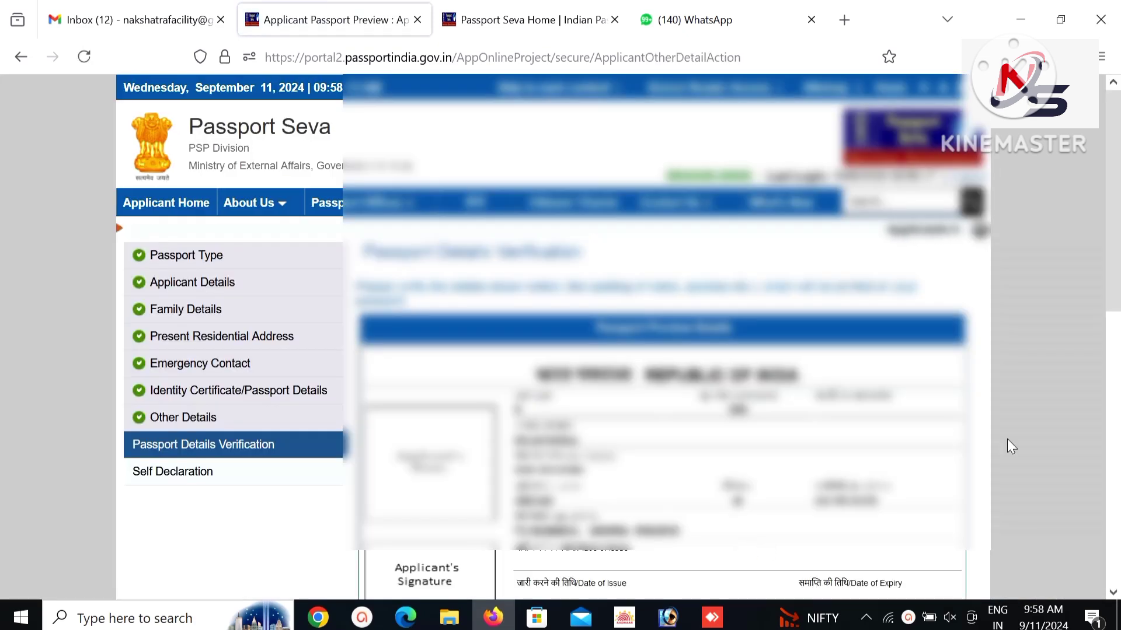
Scroll through the Passport Details Verification preview and continue to Self Declaration.
left_click_drag(1118, 223, 1119, 312)
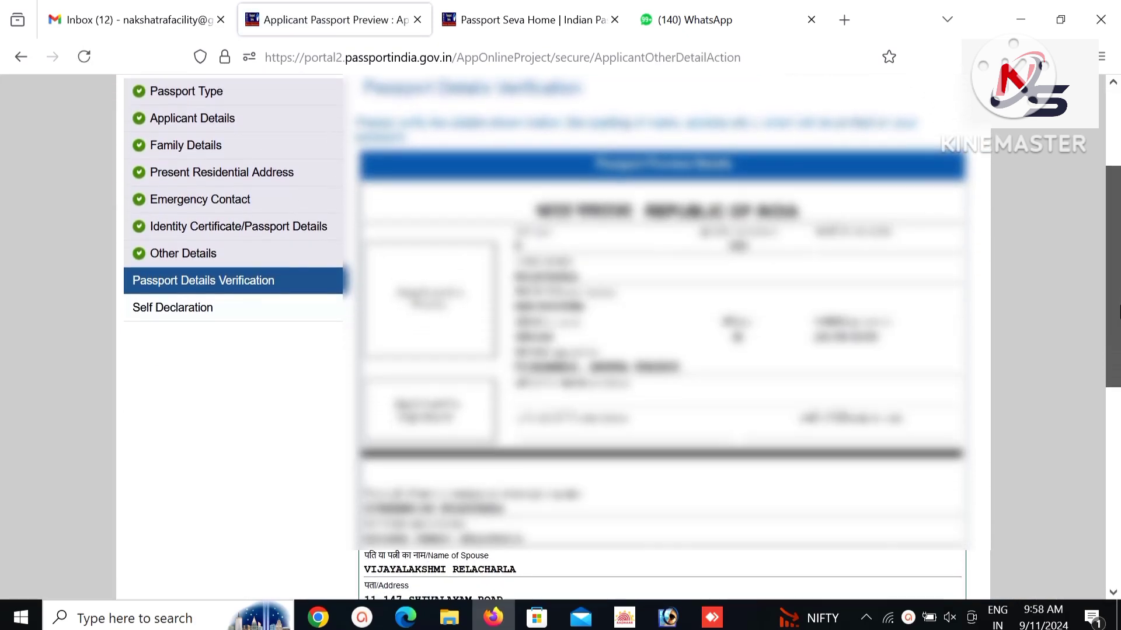
left_click_drag(1119, 204, 1119, 238)
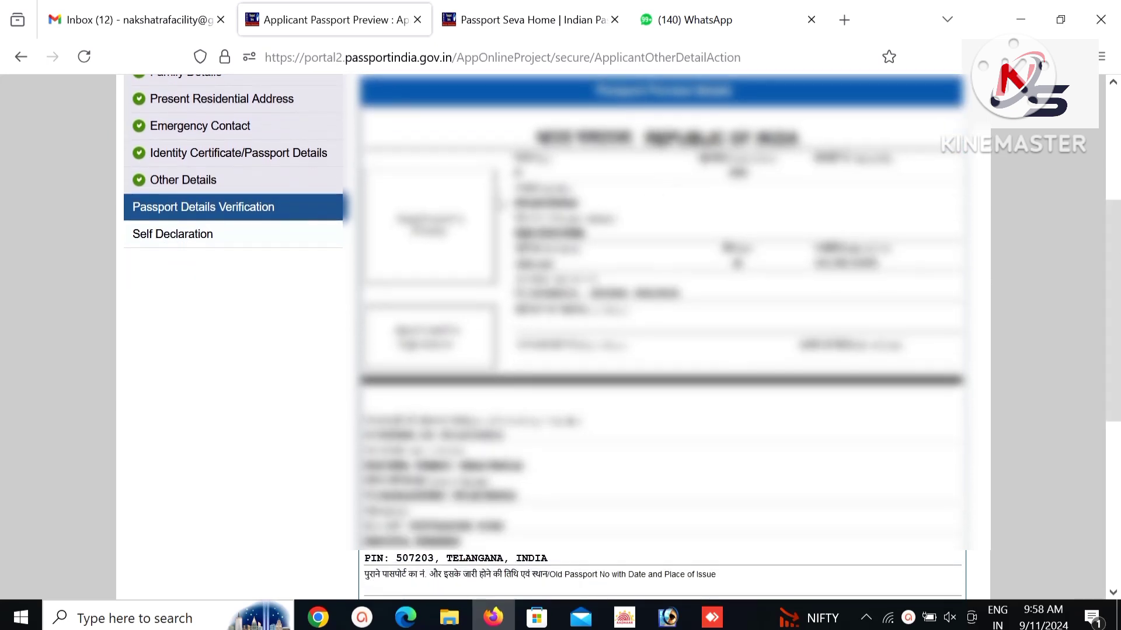
left_click_drag(1118, 284, 1119, 295)
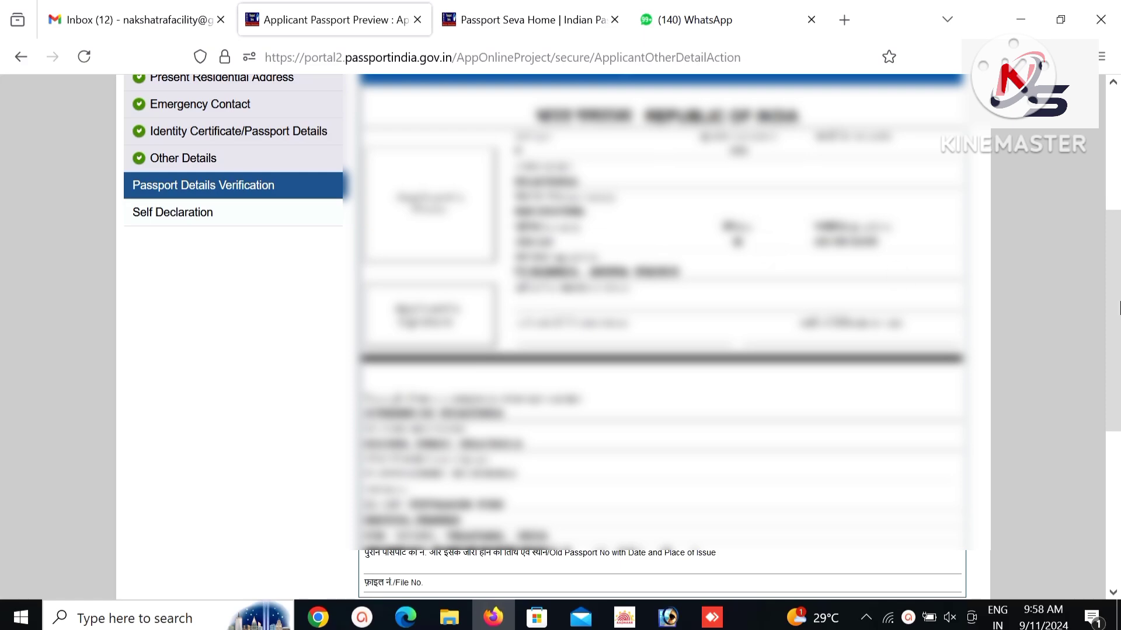
scroll(1118, 308, "down", 2)
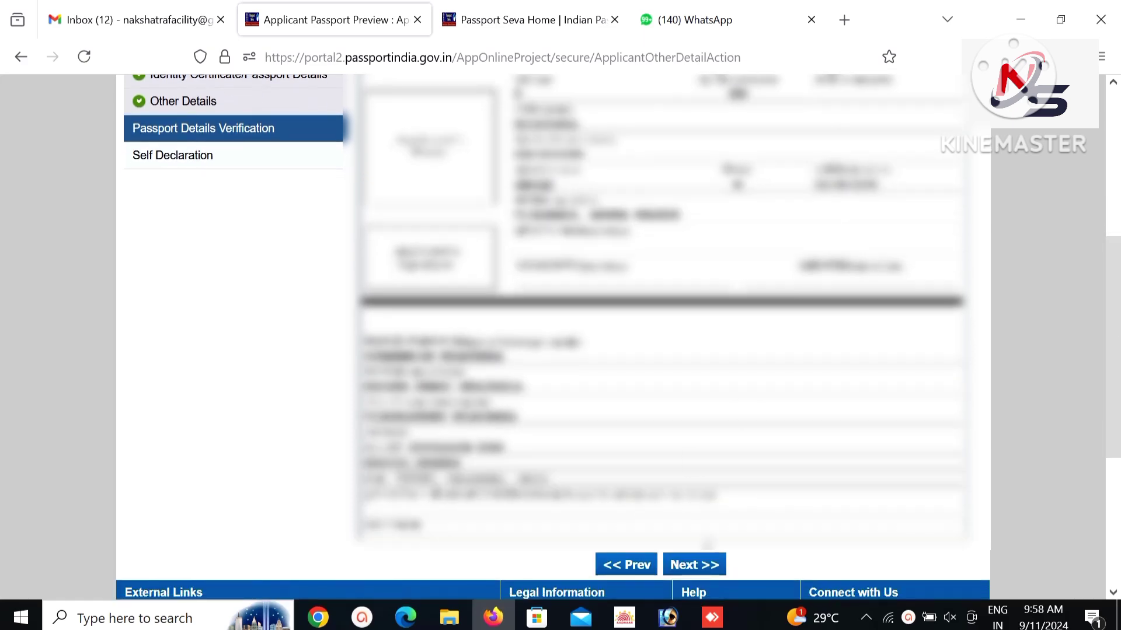
left_click(705, 564)
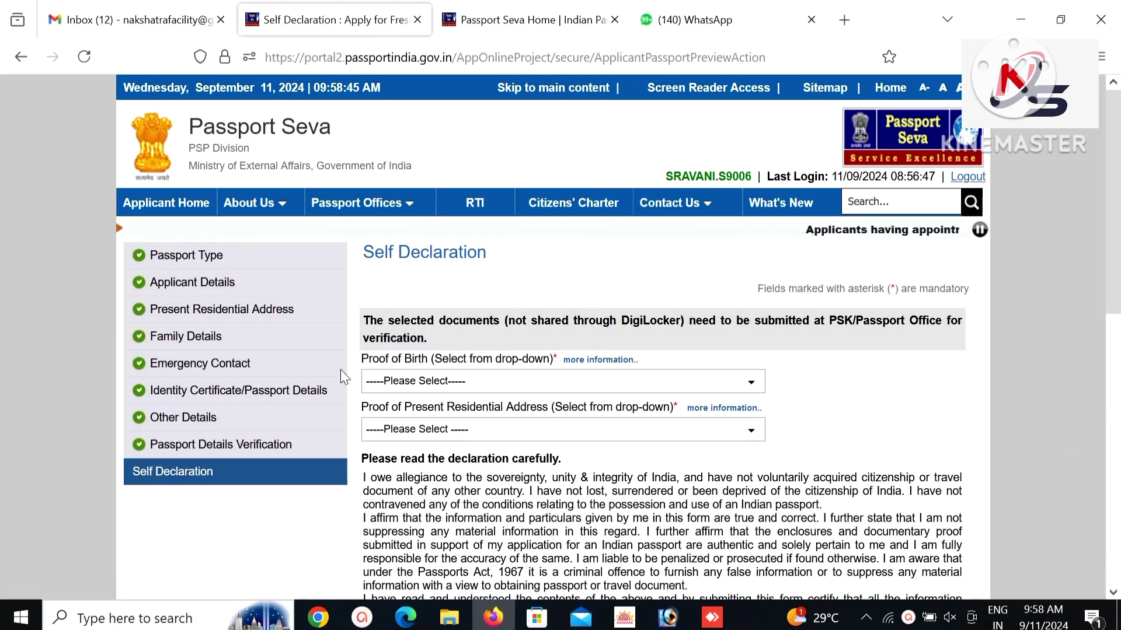
Select School Leaving/Matriculation Certificate as birth proof and Aadhaar Card as address proof.
left_click(375, 385)
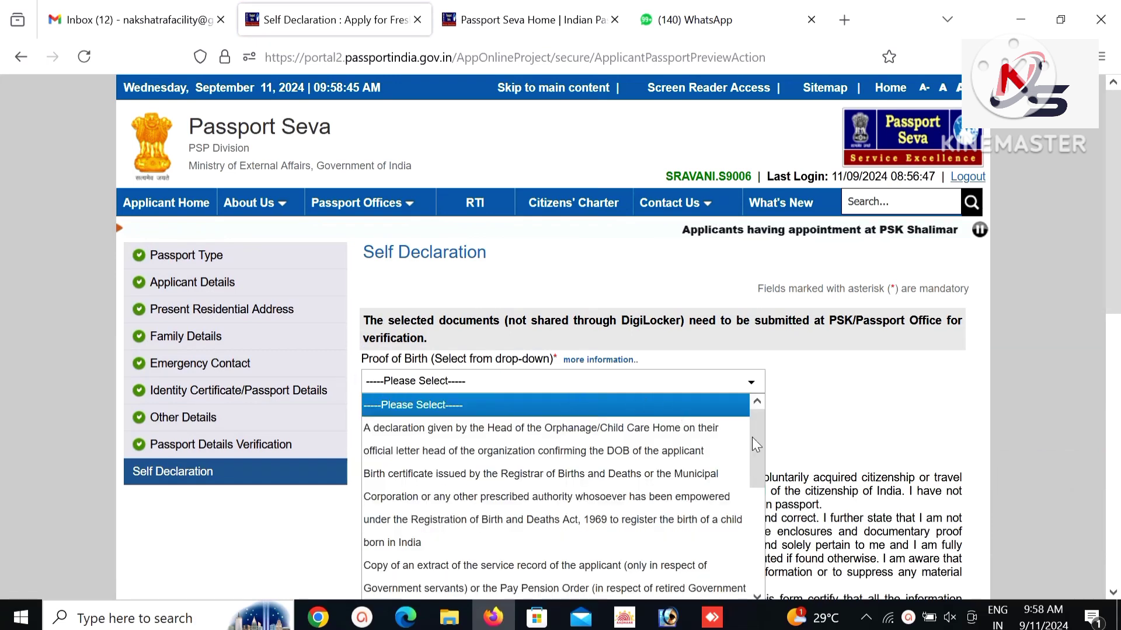
left_click_drag(759, 439, 759, 521)
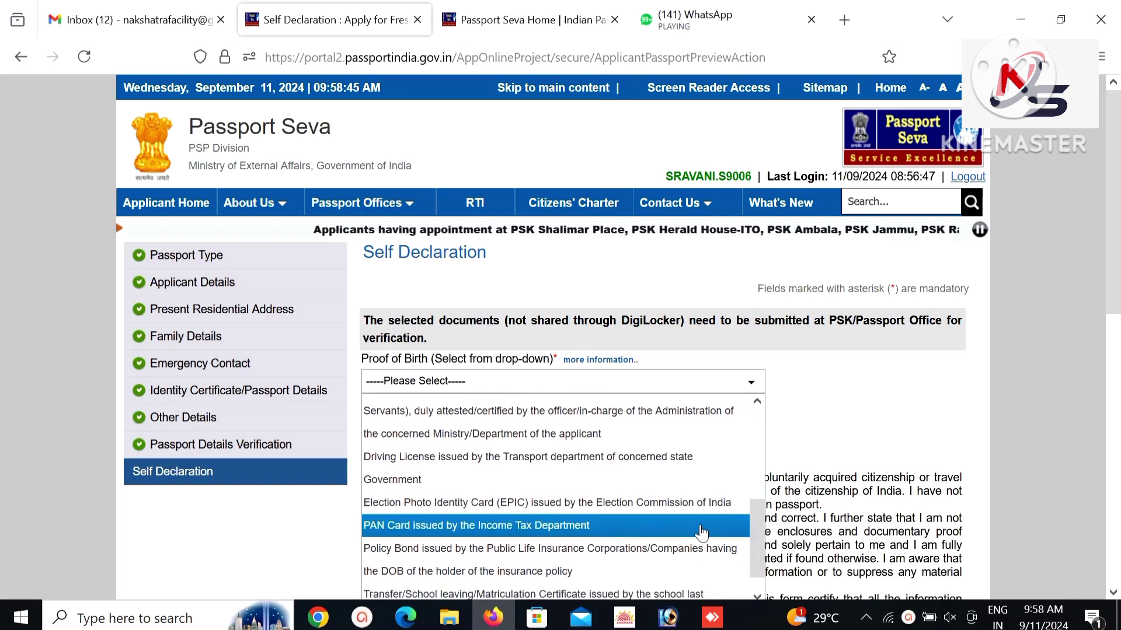
scroll(570, 565, "down", 1)
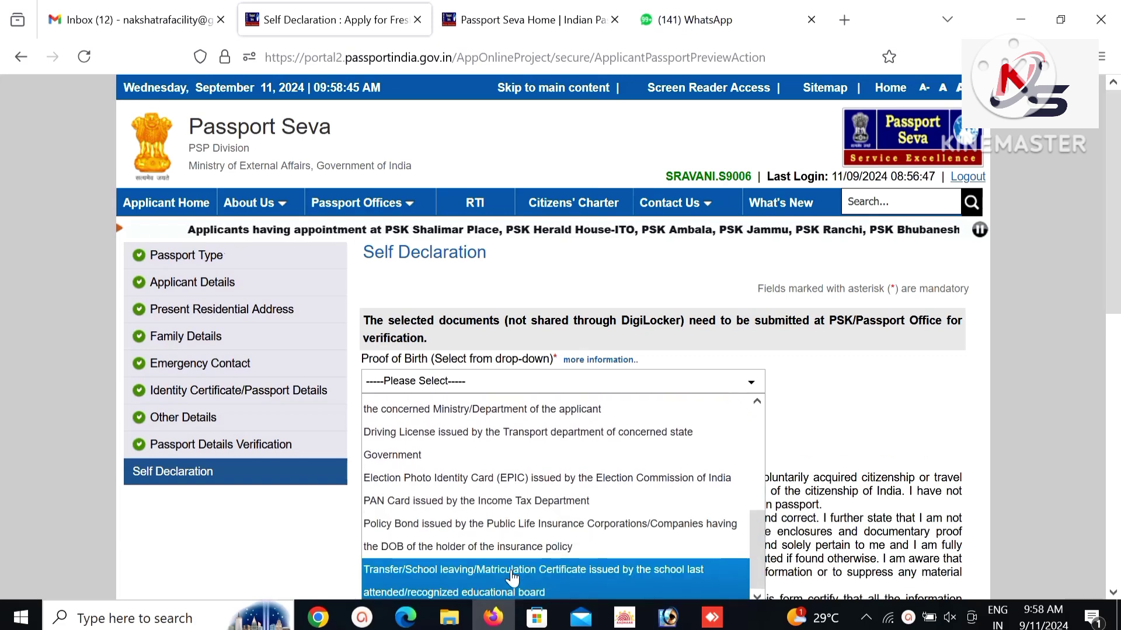
left_click(509, 569)
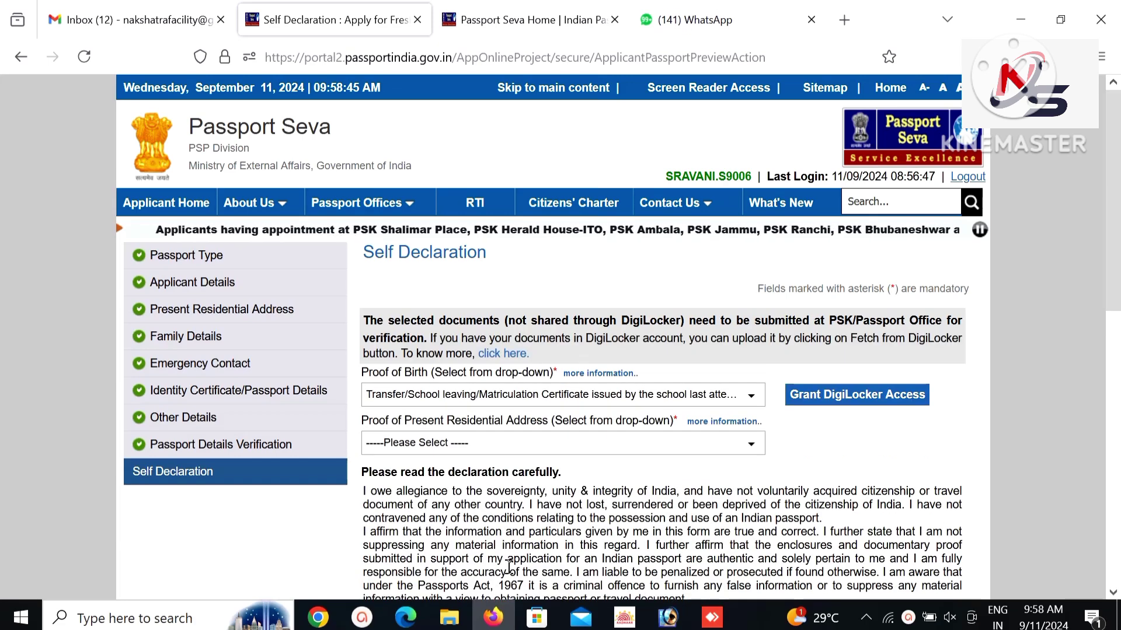
left_click(378, 449)
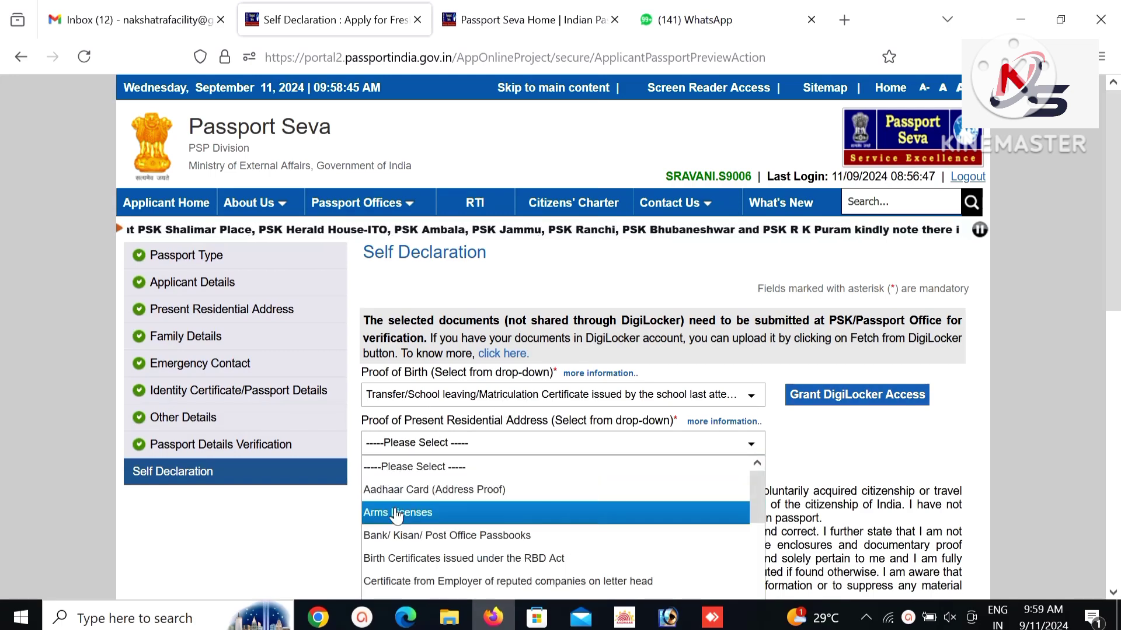
left_click(404, 490)
scroll(845, 450, "down", 3)
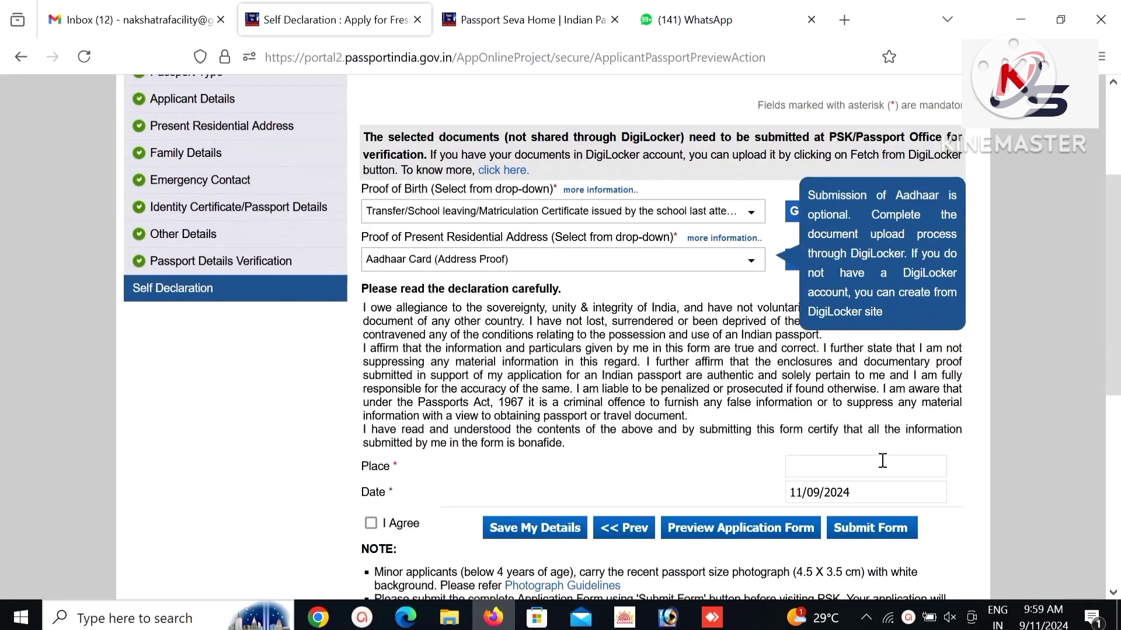
Set the place to HYDERABAD, tick I Agree, and save the details.
left_click(883, 461)
type("hyder")
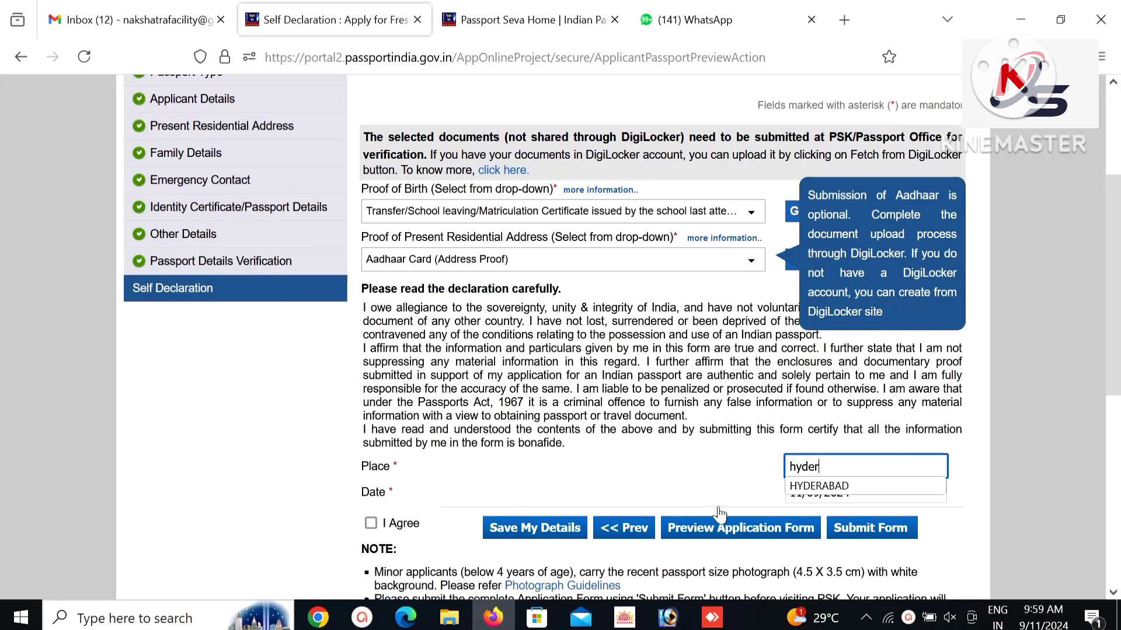
key("Down")
key("Return")
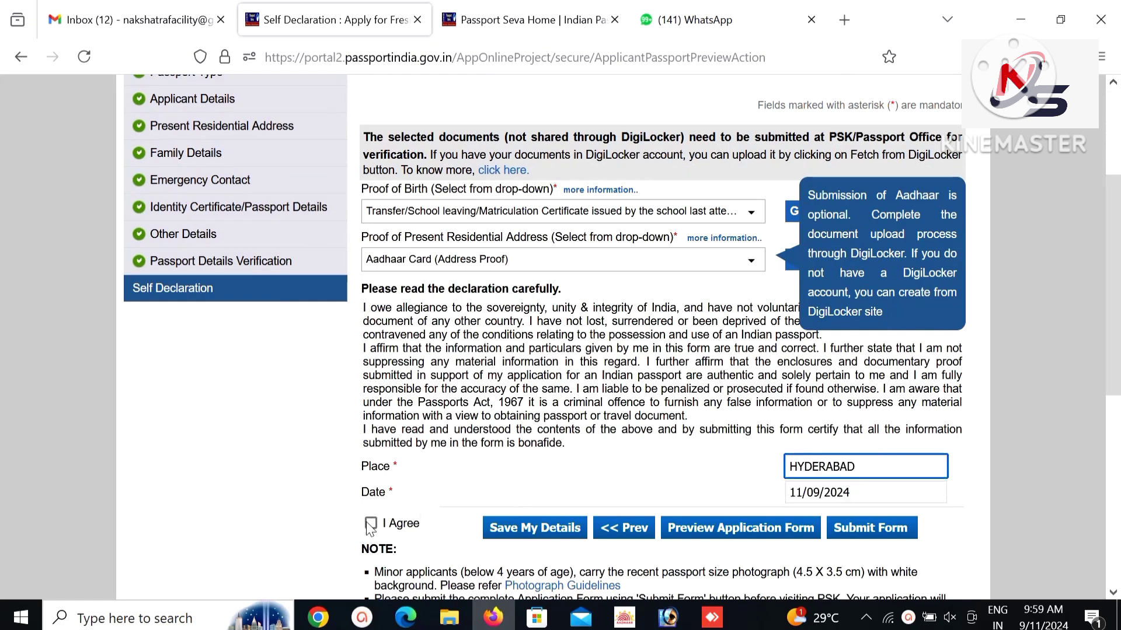
left_click(371, 525)
left_click(532, 536)
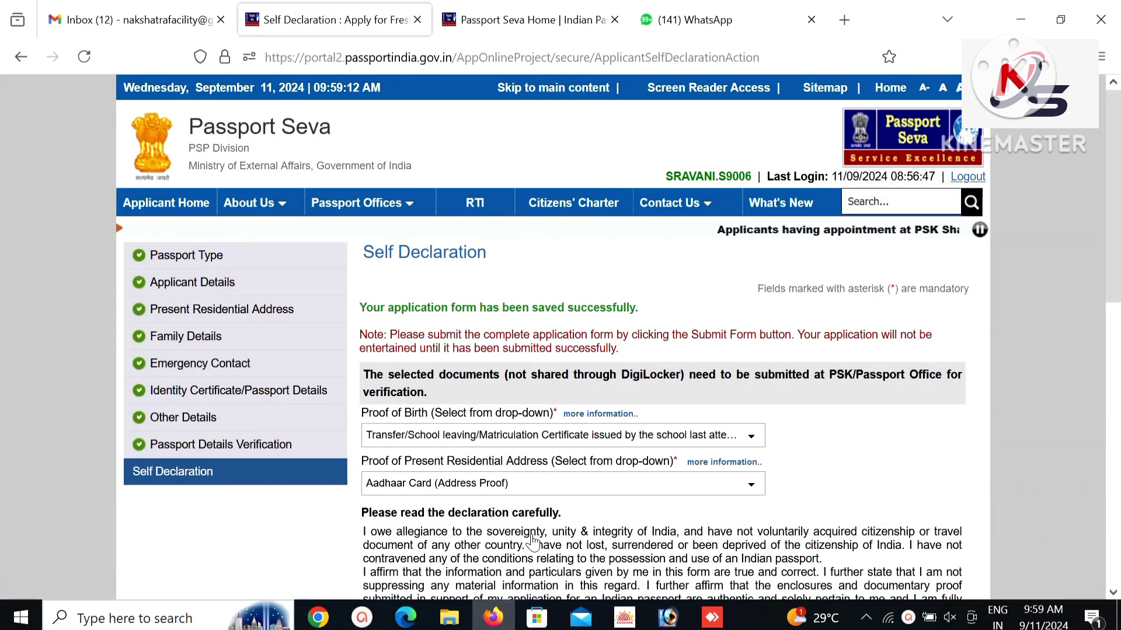
scroll(671, 537, "down", 5)
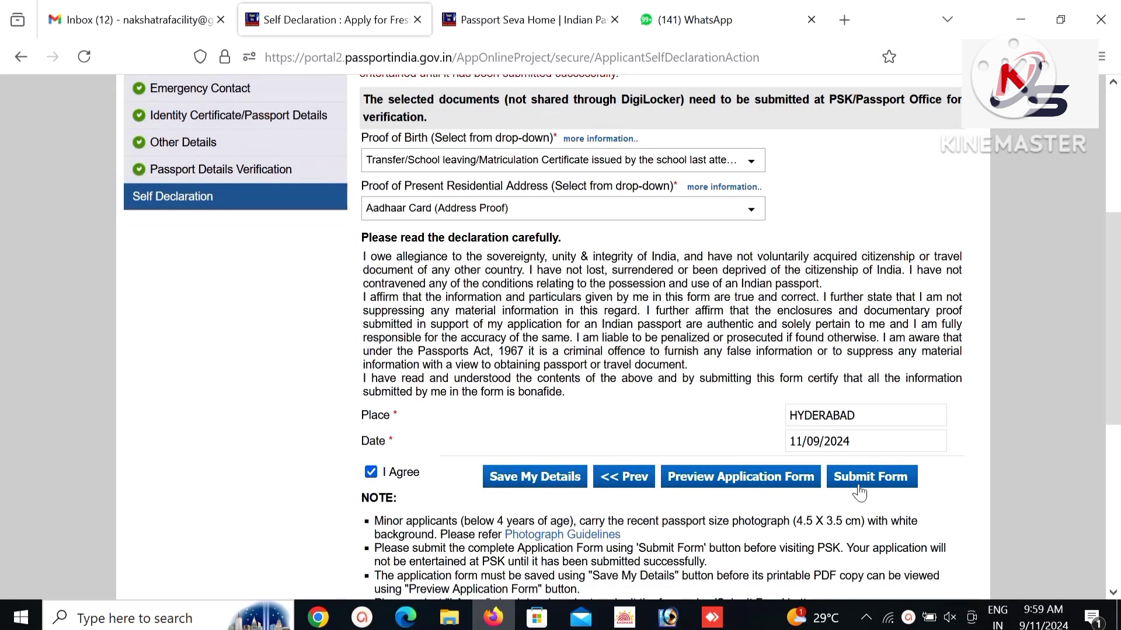
scroll(864, 496, "up", 5)
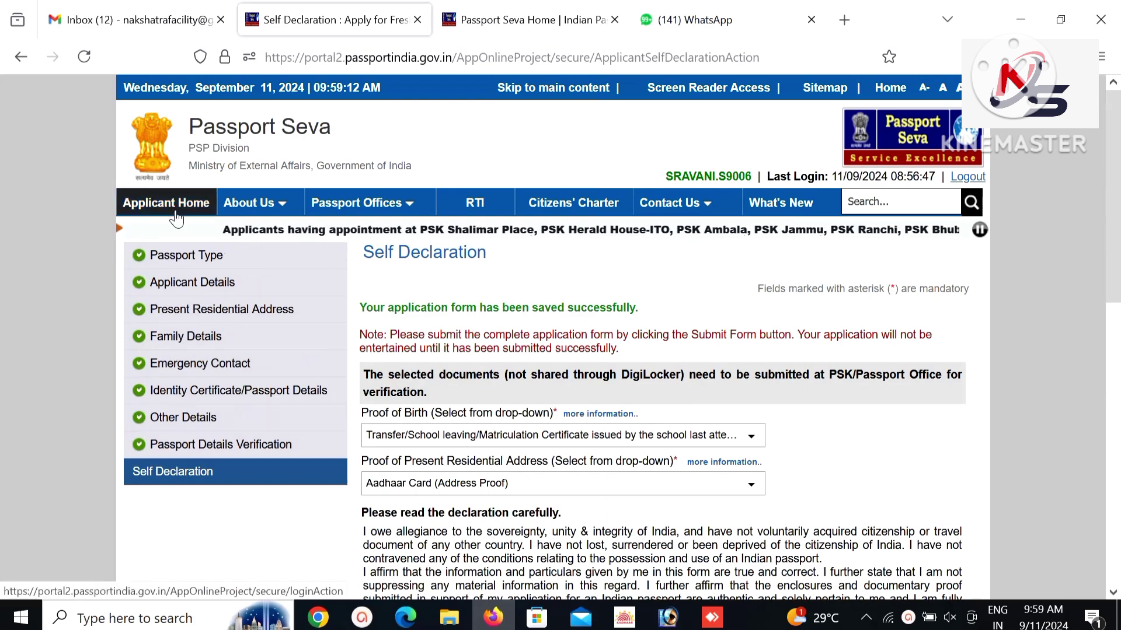
From Applicant Home's saved applications list, select the third application and retrieve its partially saved form.
left_click(173, 216)
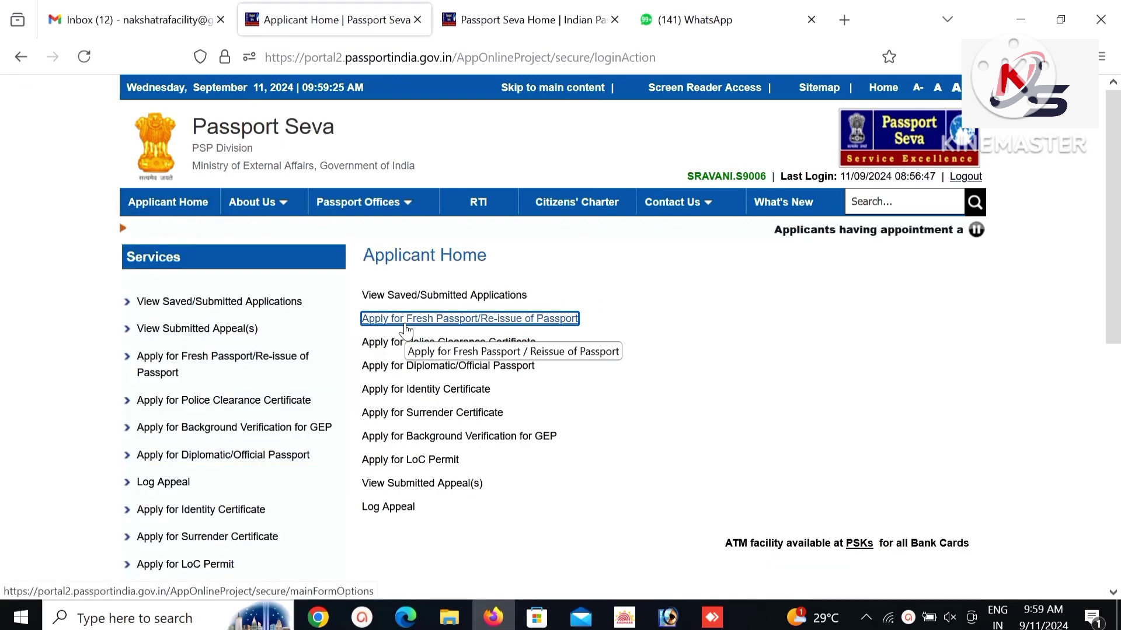
left_click(383, 300)
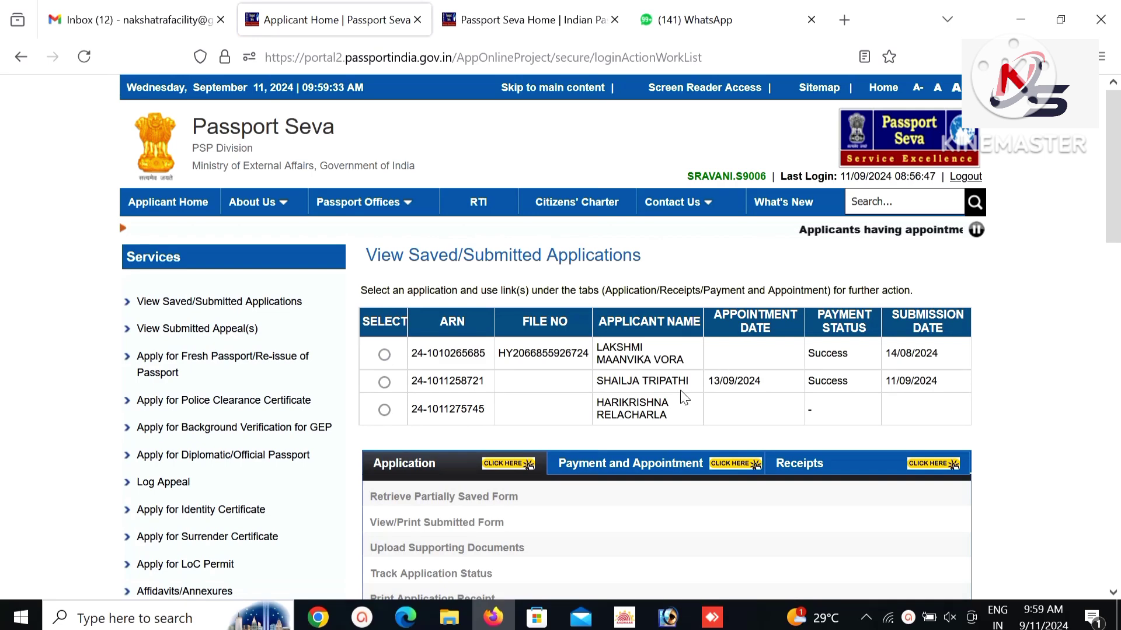
left_click(384, 413)
scroll(386, 414, "down", 1)
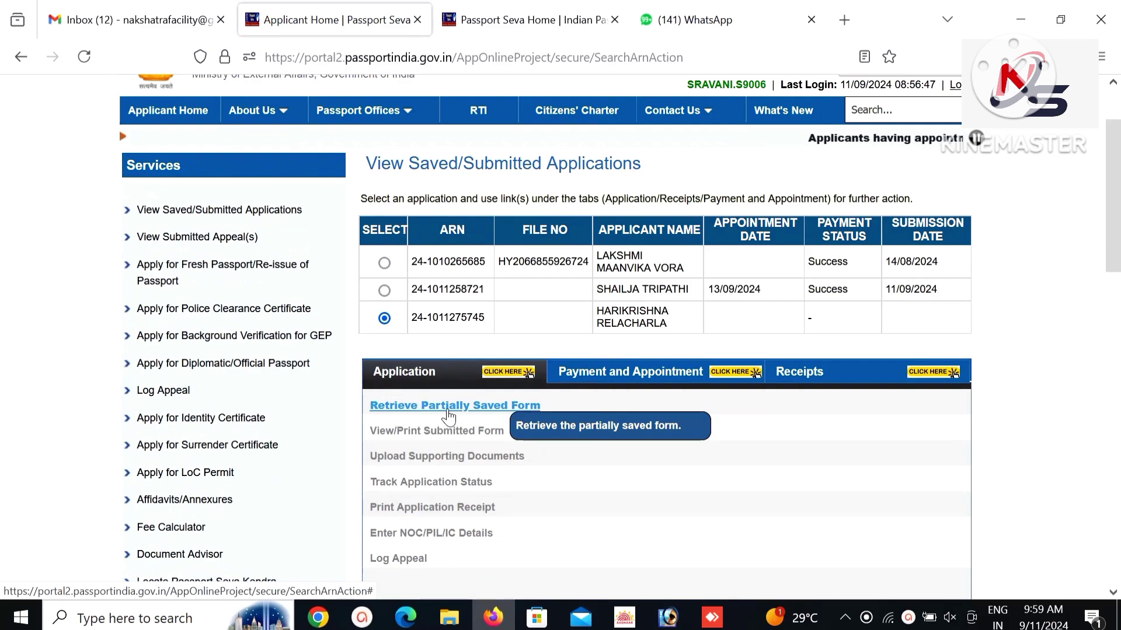
left_click(445, 407)
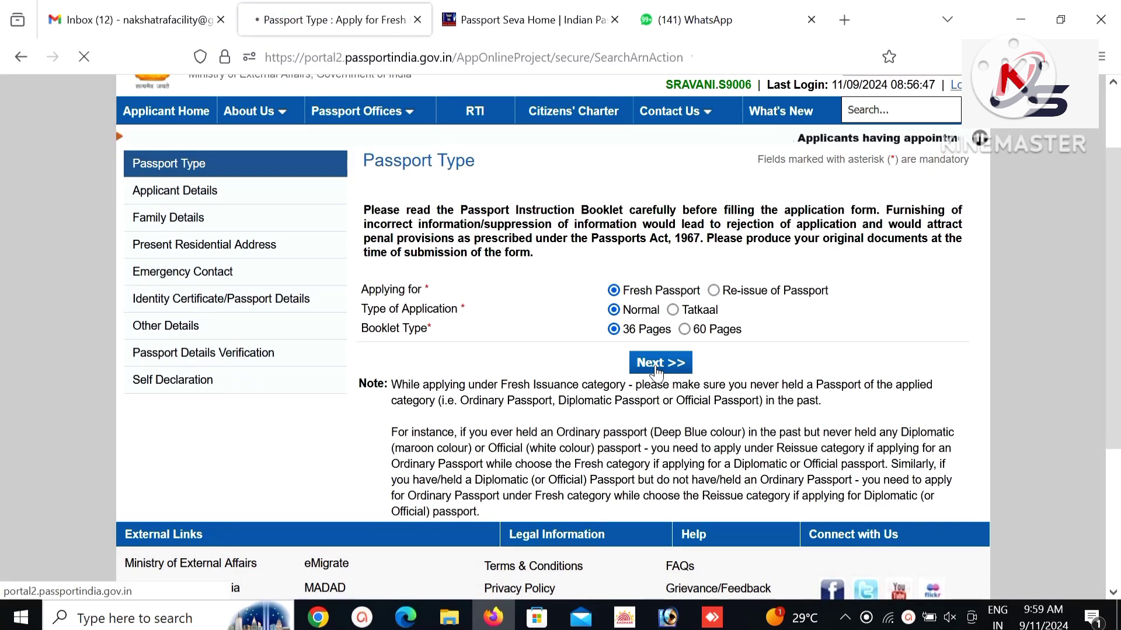
Advance through Passport Type, Applicant Details and Family Details, dismissing the Aadhaar consent warning.
left_click(660, 454)
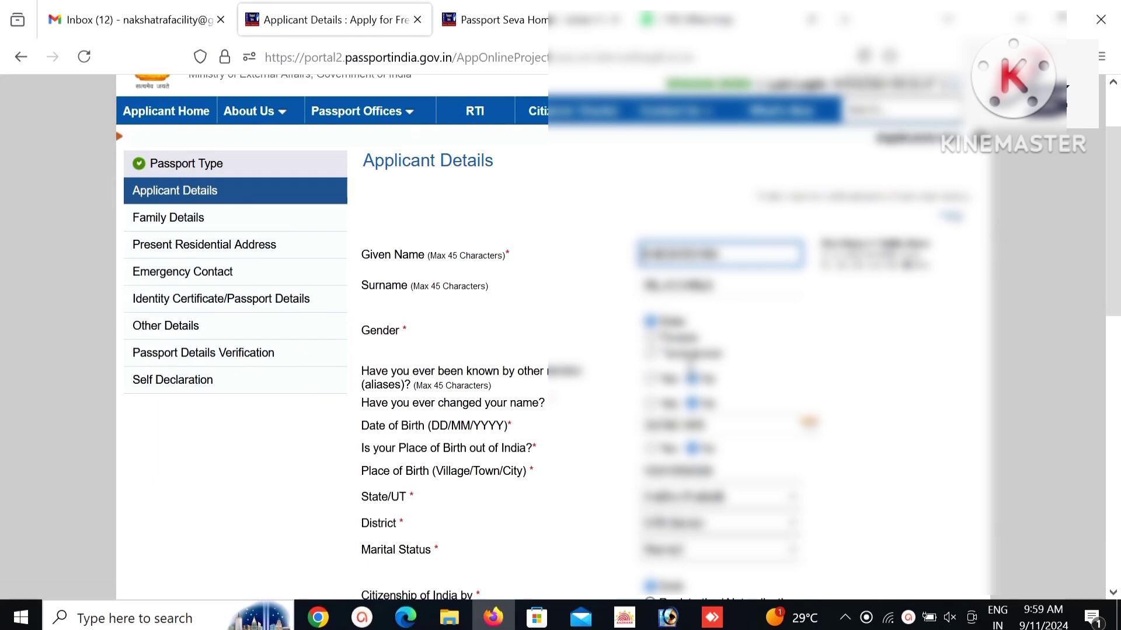
scroll(583, 333, "down", 10)
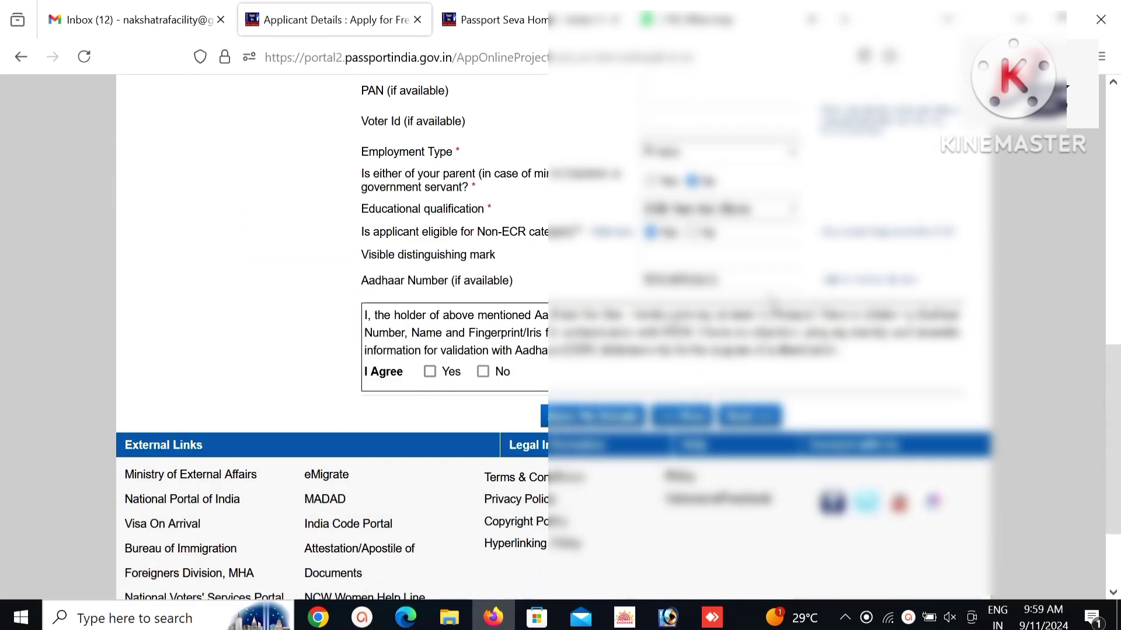
left_click(753, 417)
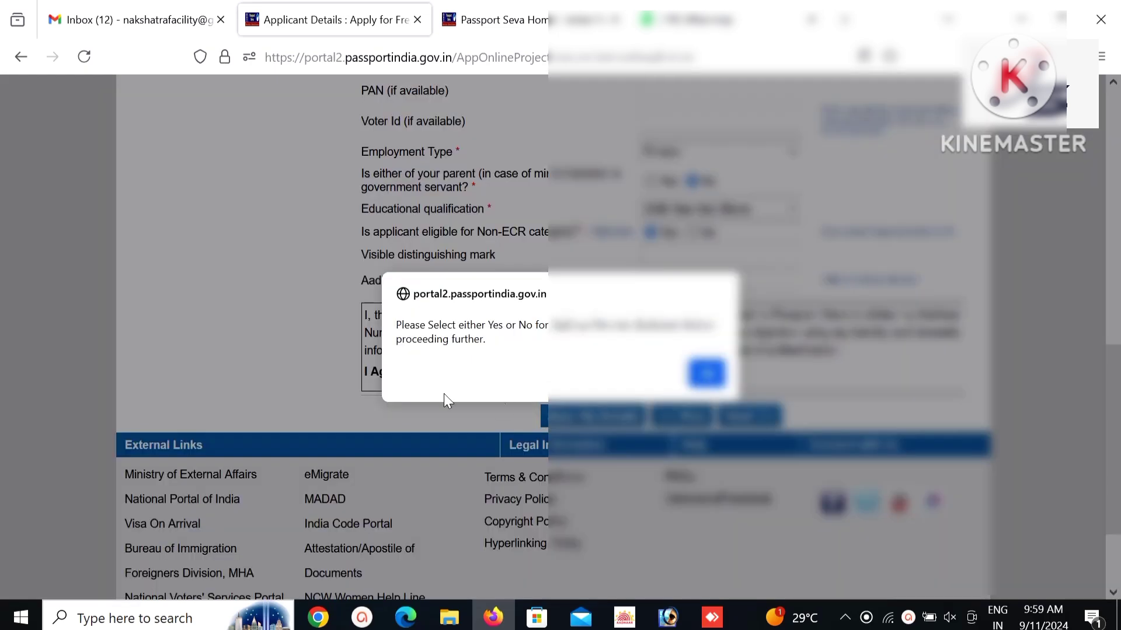
left_click(724, 383)
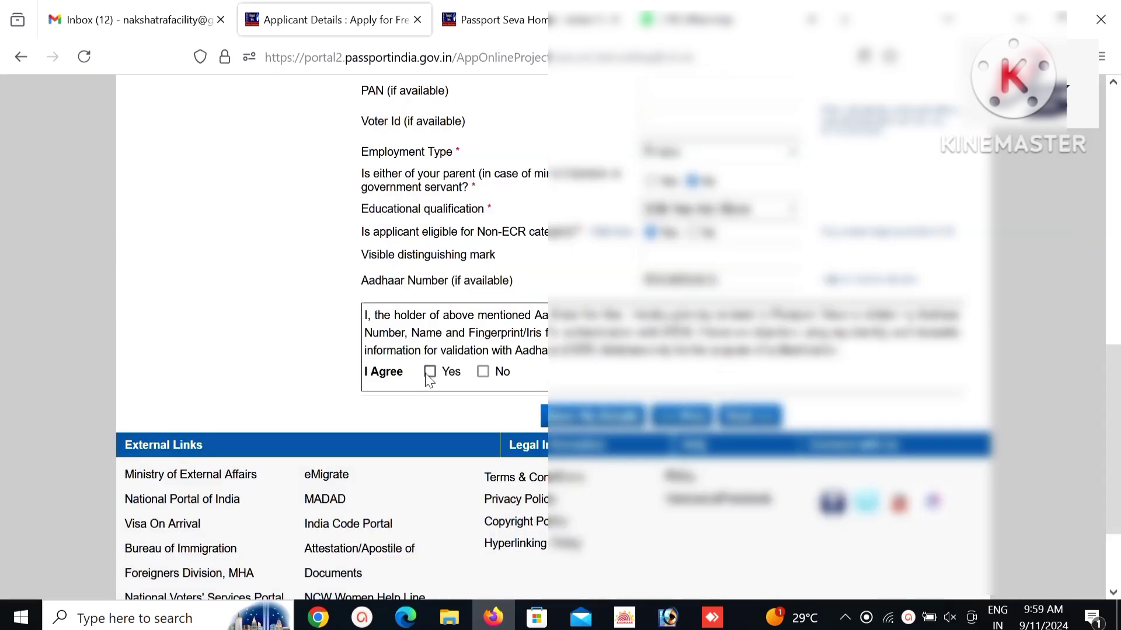
left_click(739, 417)
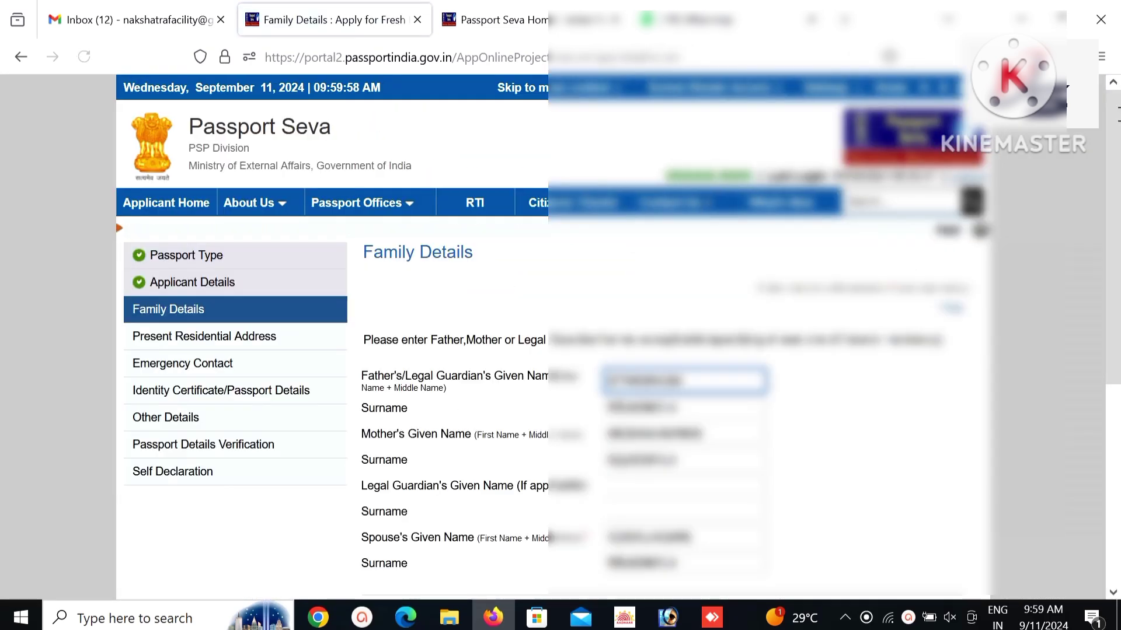
scroll(808, 347, "down", 5)
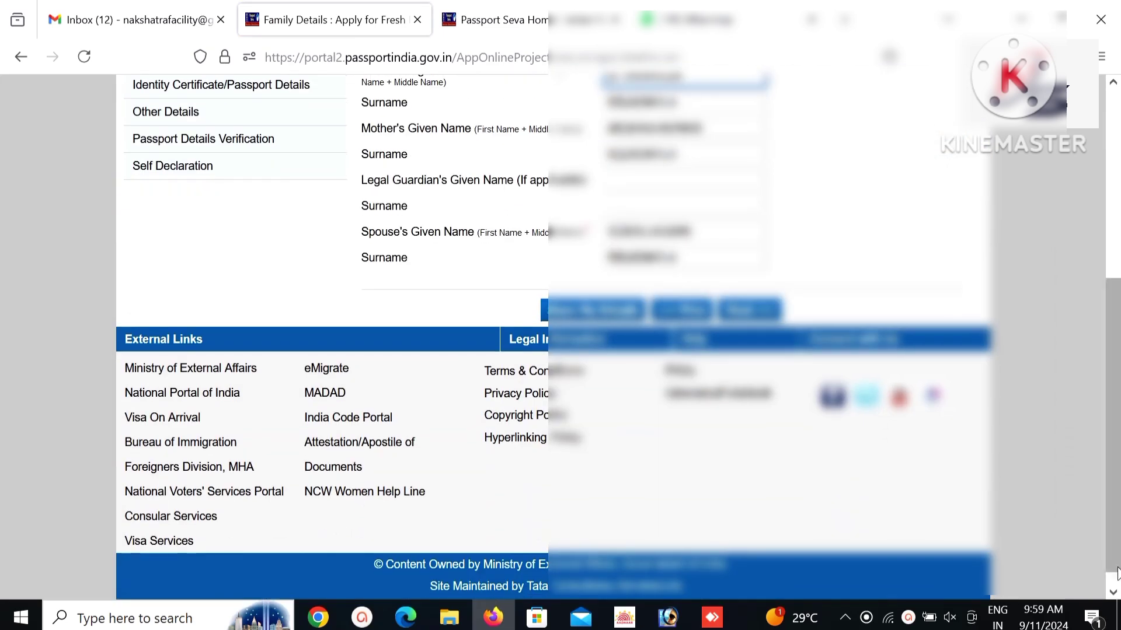
left_click(741, 312)
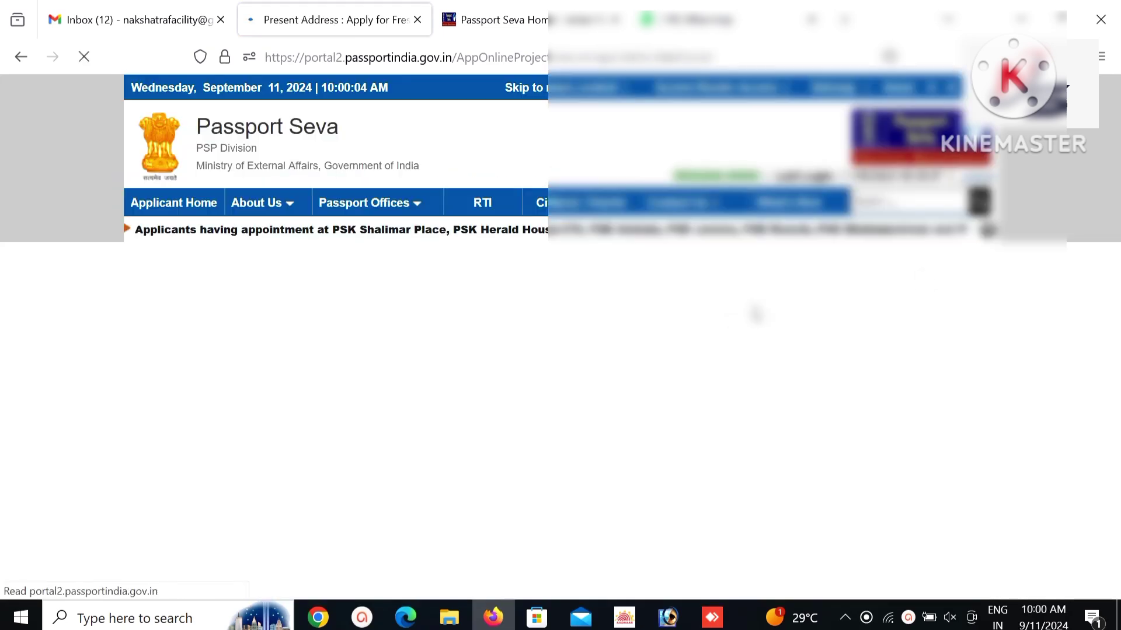
Save the present address and accept the SMS and application-form notices.
scroll(928, 369, "down", 5)
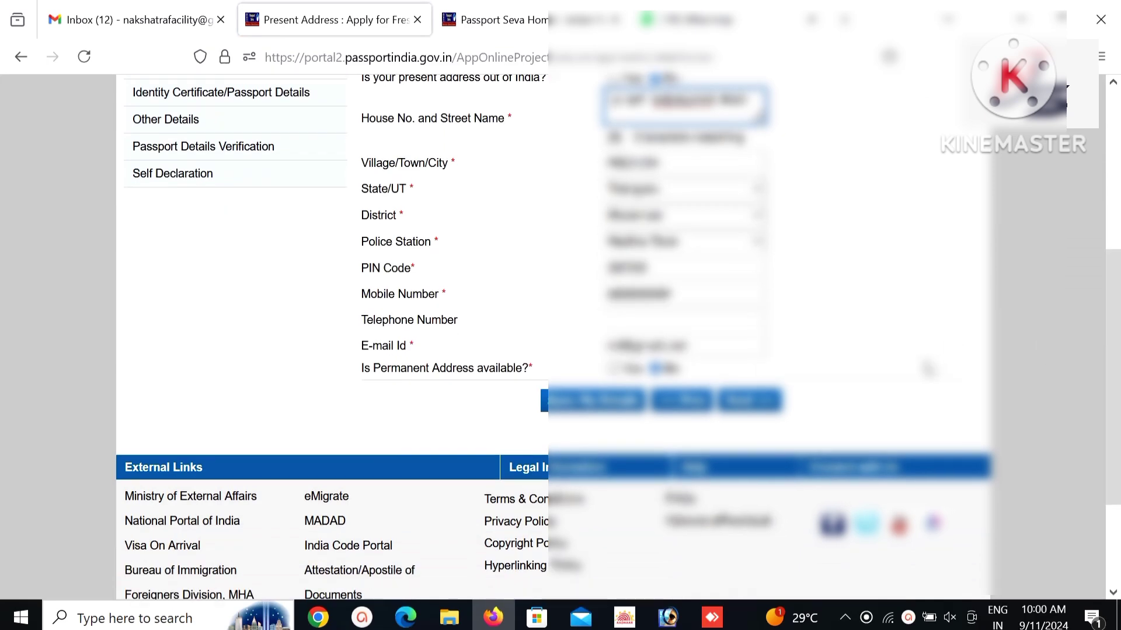
left_click(766, 402)
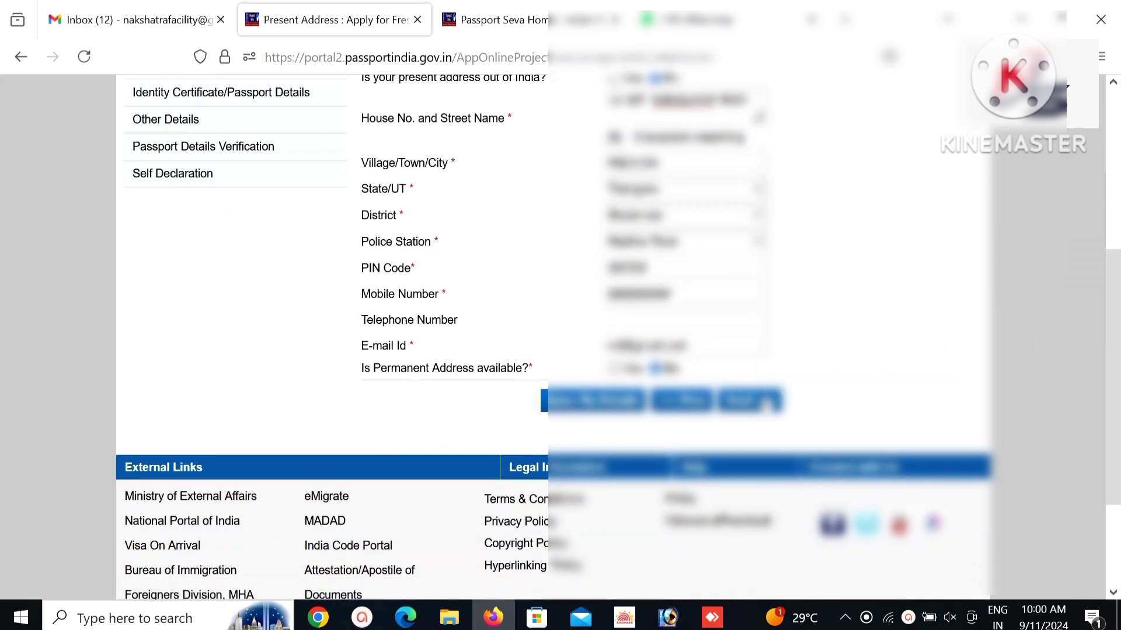
key("Return")
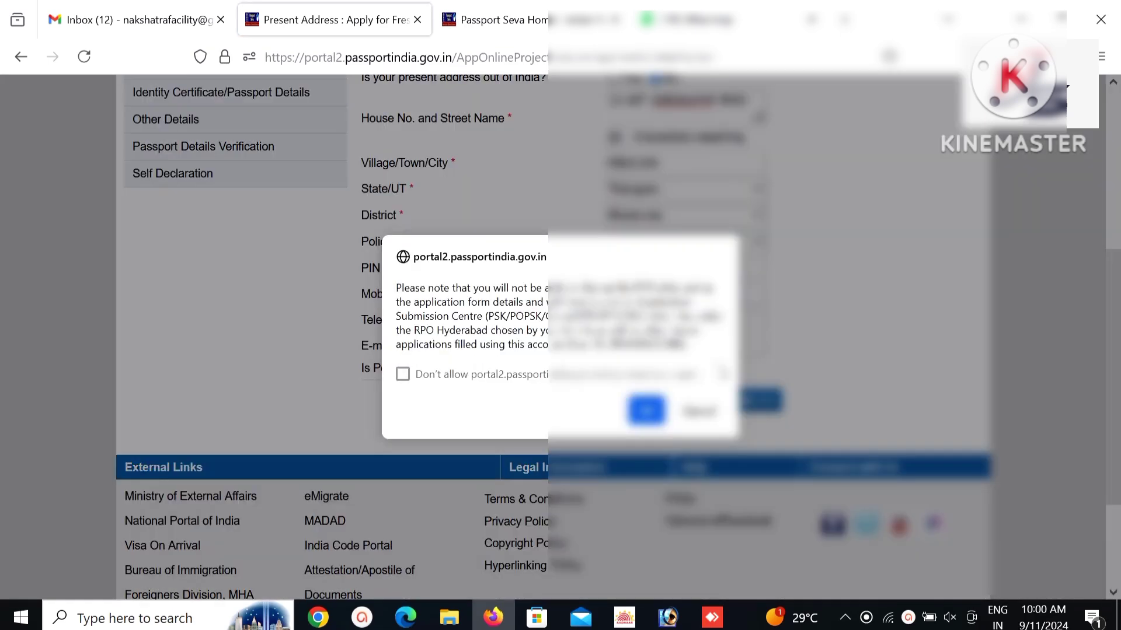
left_click(647, 410)
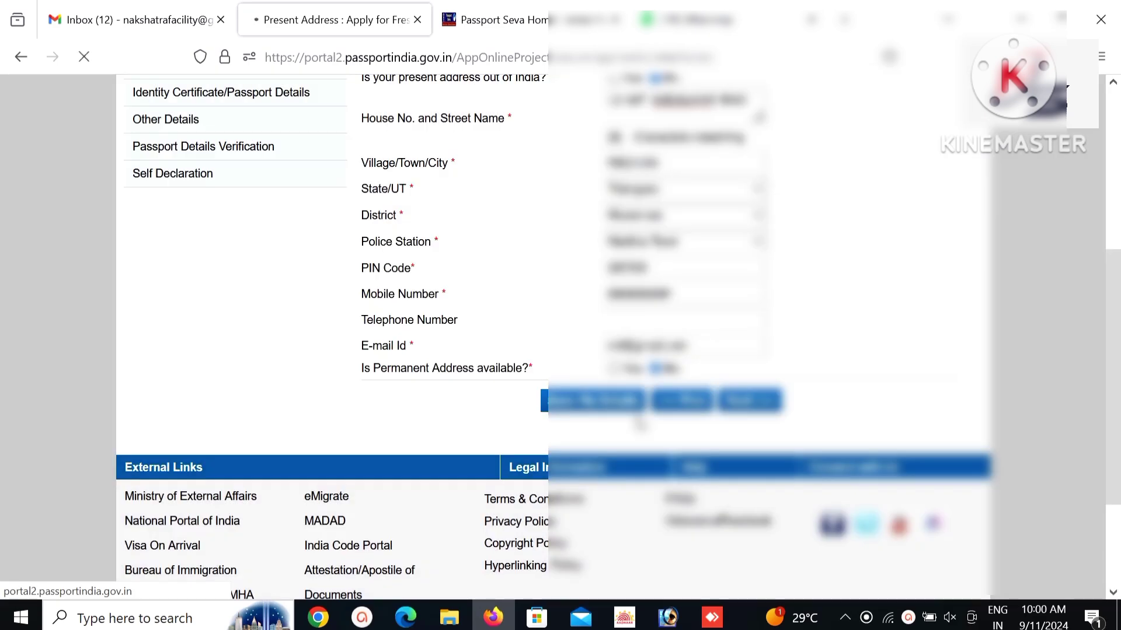
Advance past Emergency Contact, Identity Certificate, Other Details and the preview to Self Declaration.
scroll(1115, 248, "down", 3)
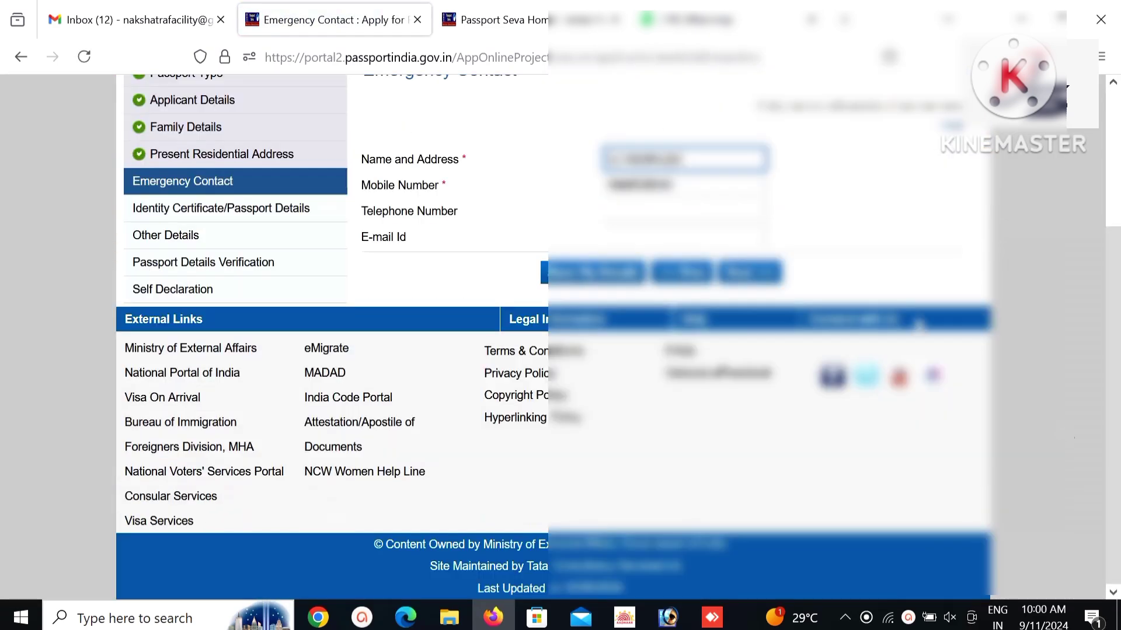
left_click(750, 272)
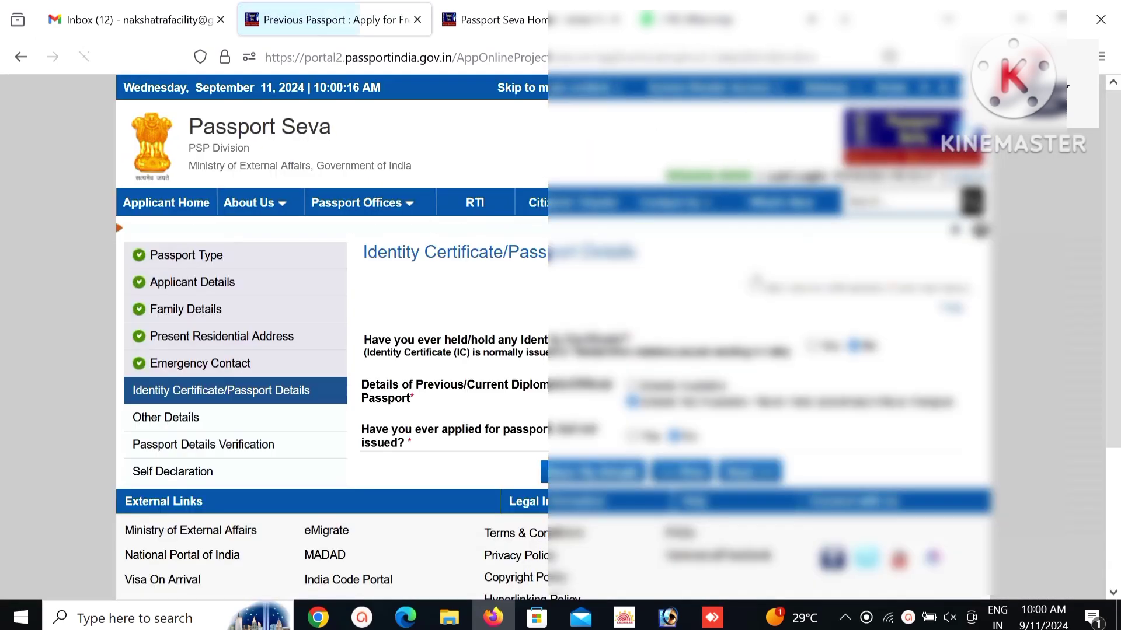
left_click_drag(1118, 241, 1092, 368)
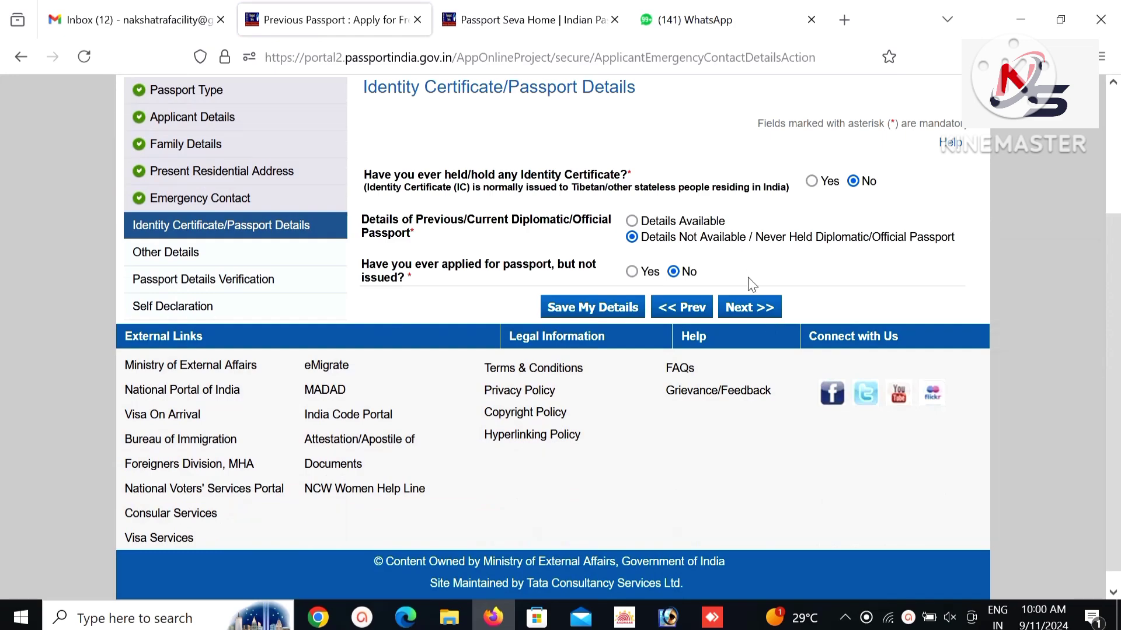
left_click(748, 312)
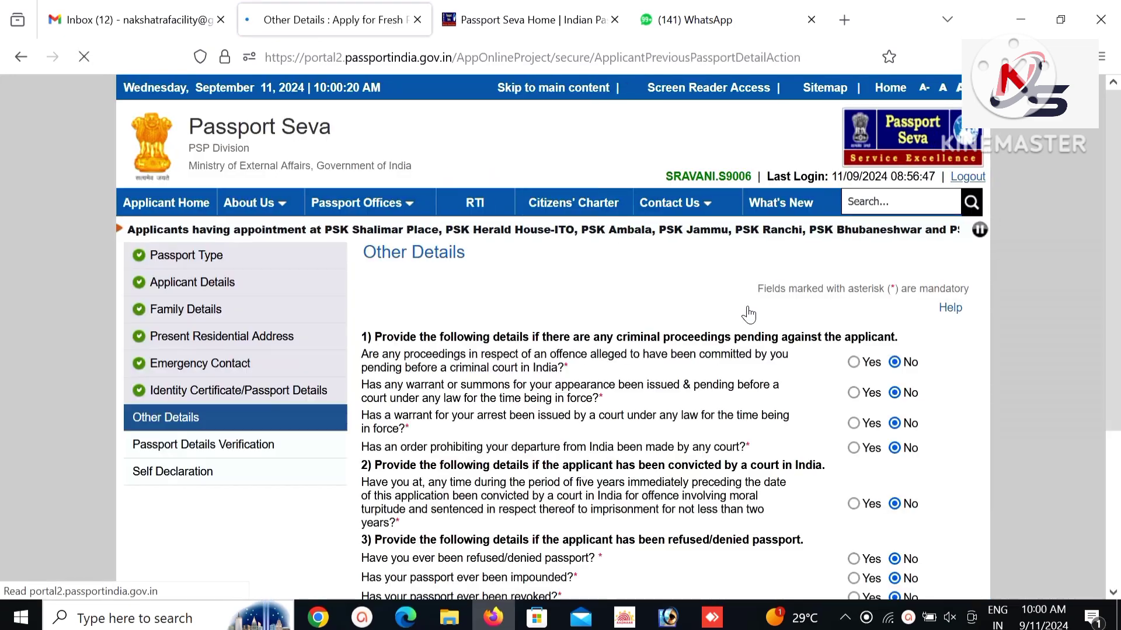
left_click_drag(1116, 260, 1119, 460)
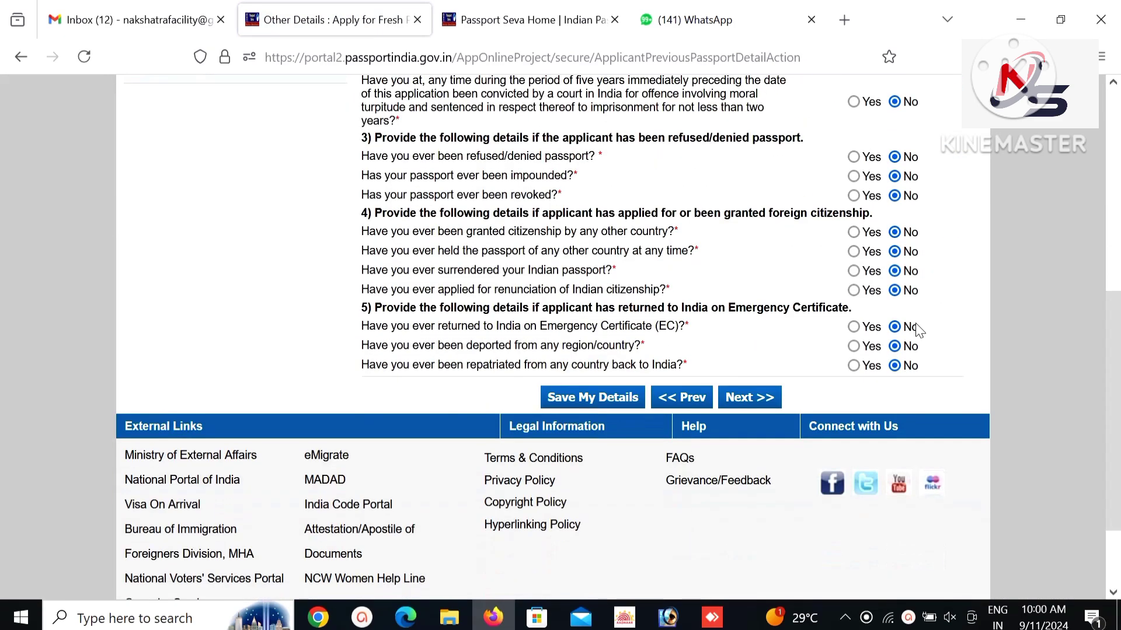
left_click(751, 397)
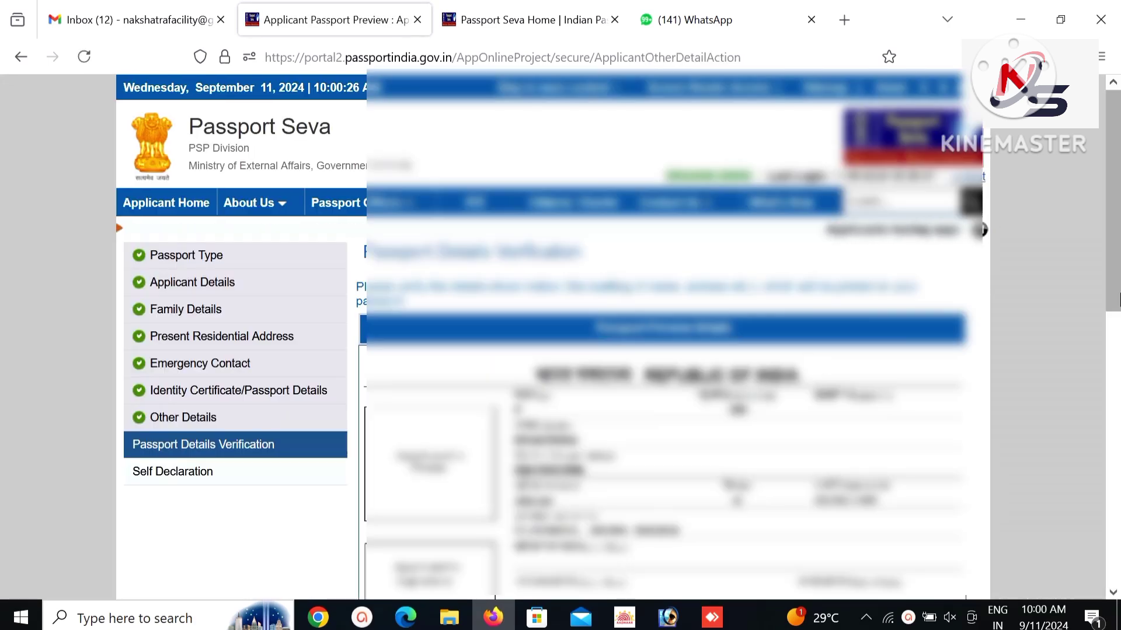
scroll(1120, 286, "down", 6)
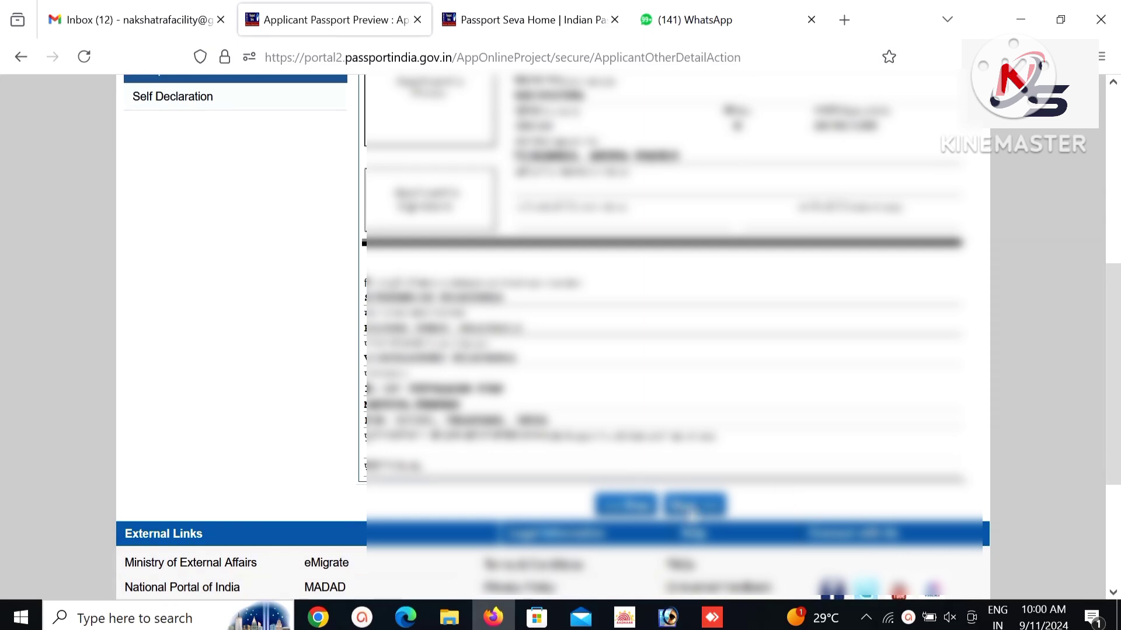
left_click(694, 507)
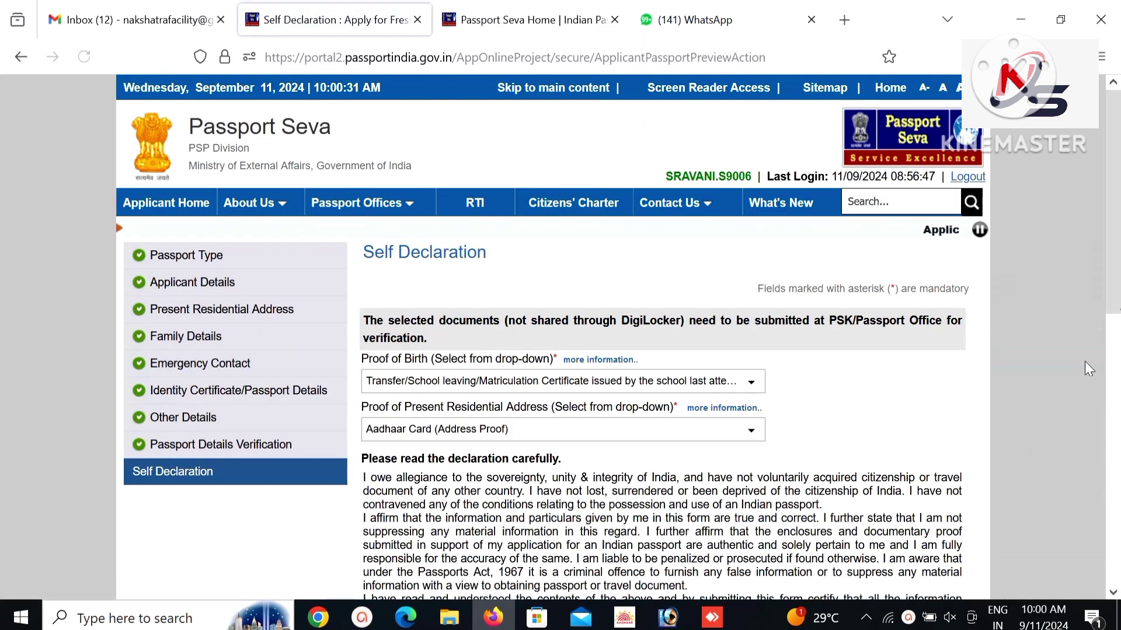
Agree and submit the application, then start Pay and Schedule Appointment.
scroll(1120, 285, "down", 6)
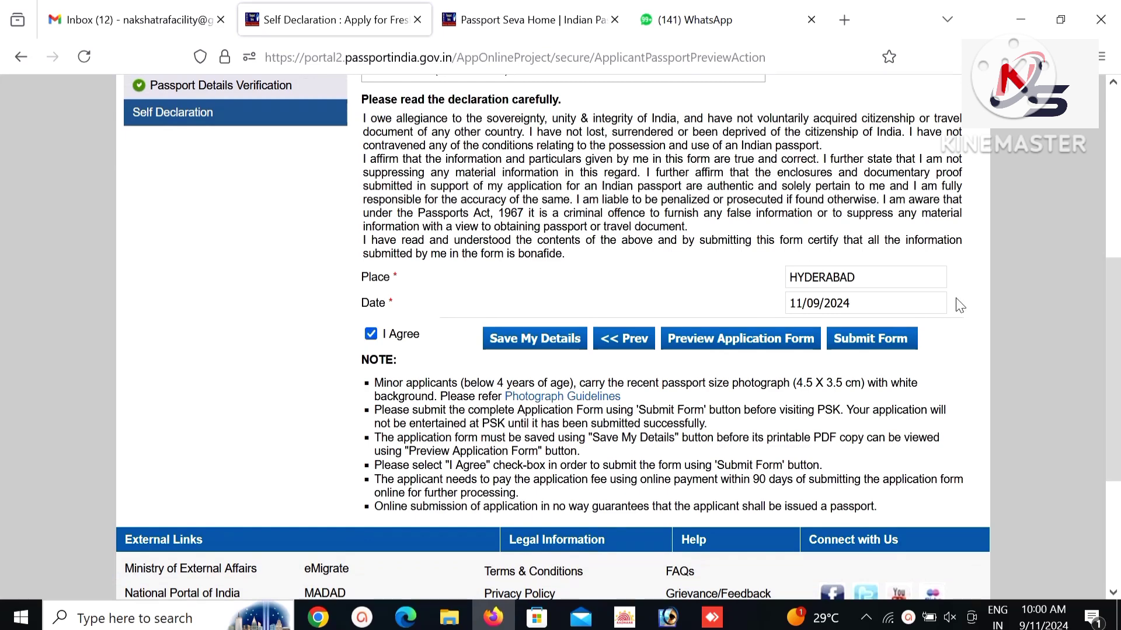
left_click(881, 339)
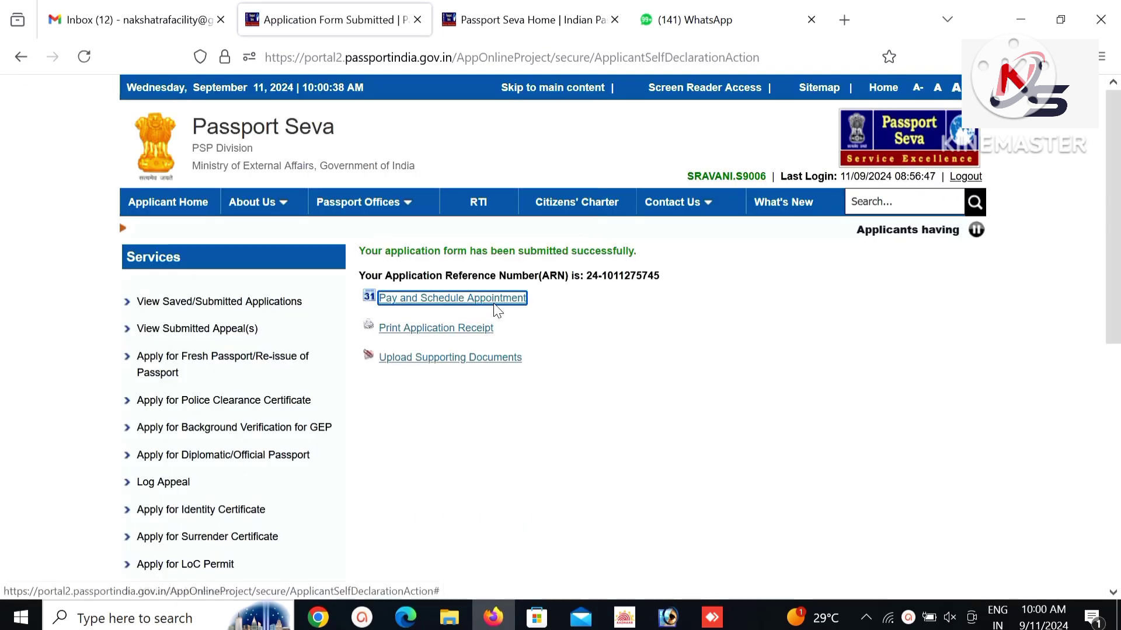
left_click(492, 300)
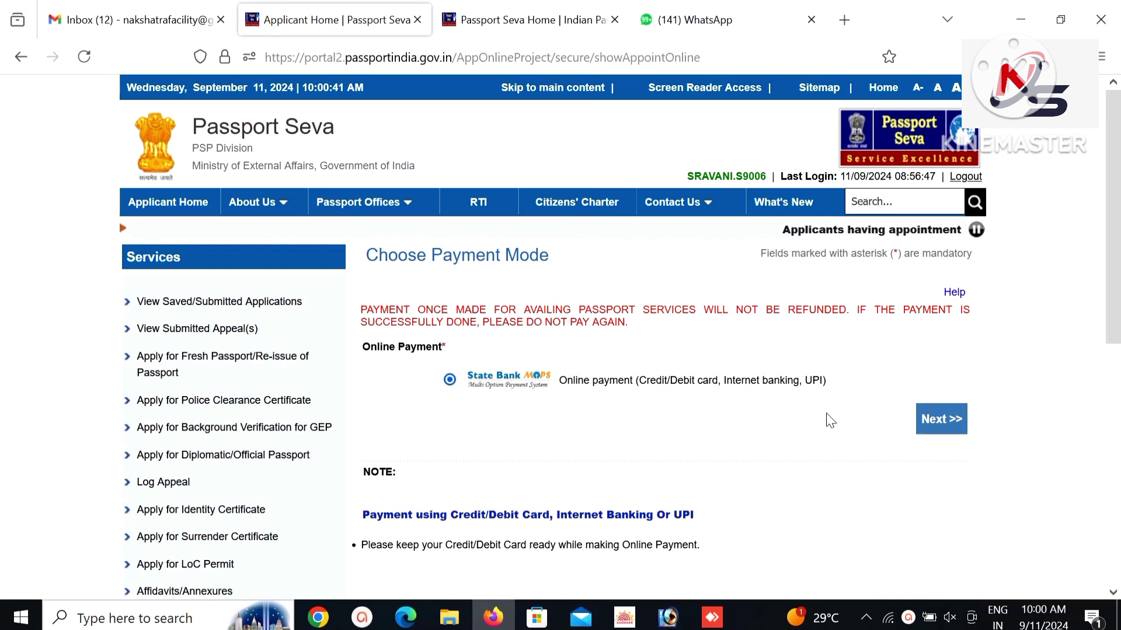
Continue with State Bank online payment, choose POPSK Kamareddy, and submit the captcha for slots.
left_click(921, 417)
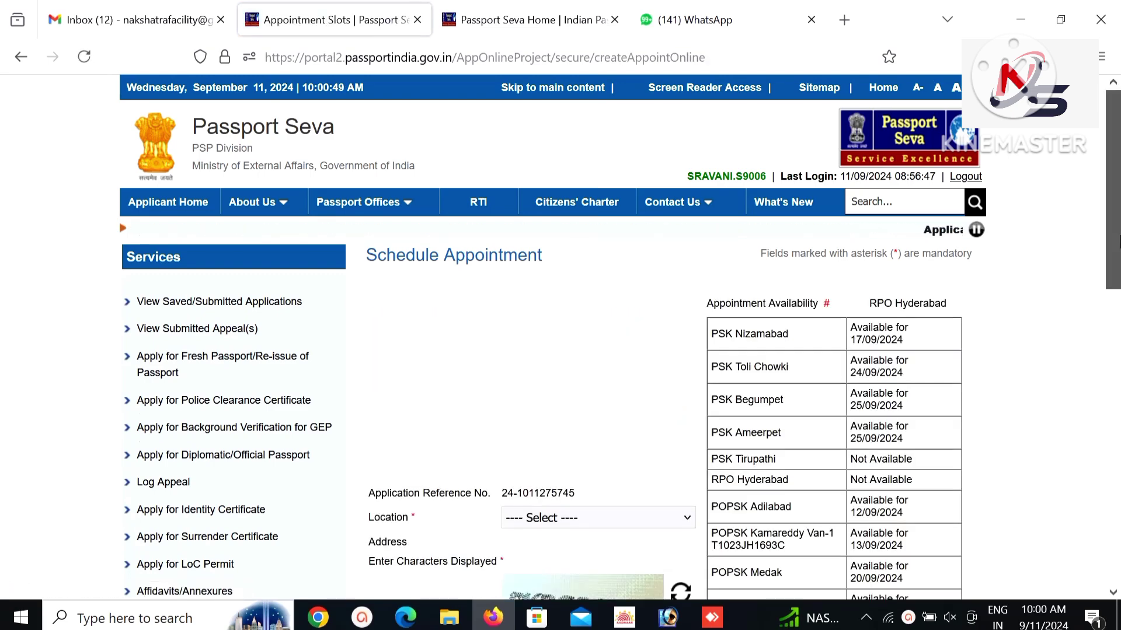
scroll(805, 289, "down", 3)
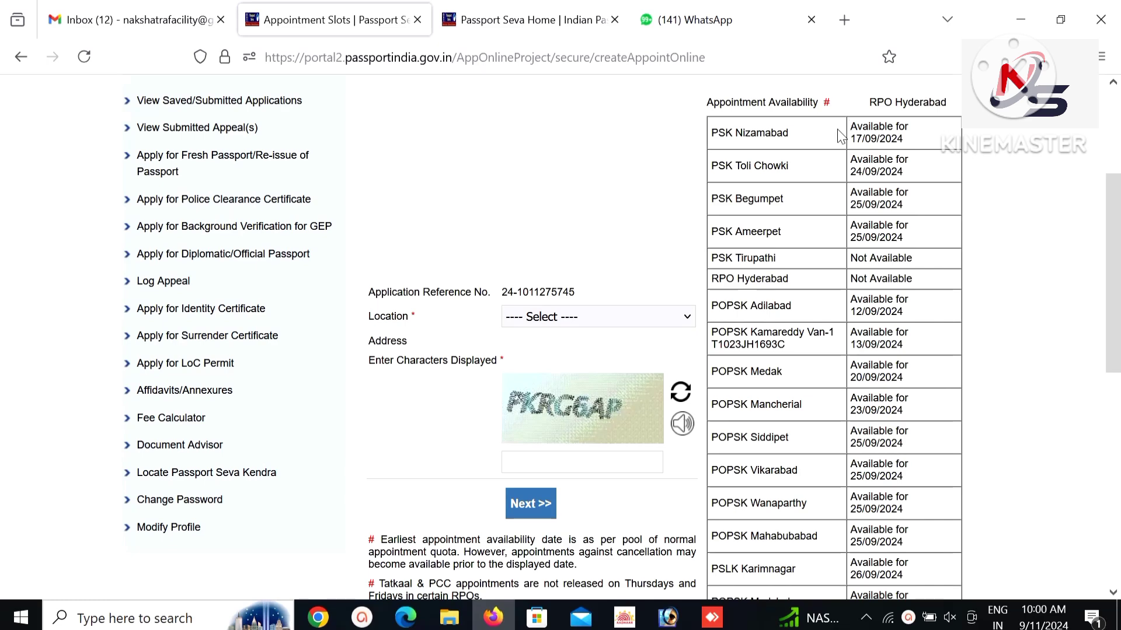
scroll(1115, 327, "down", 3)
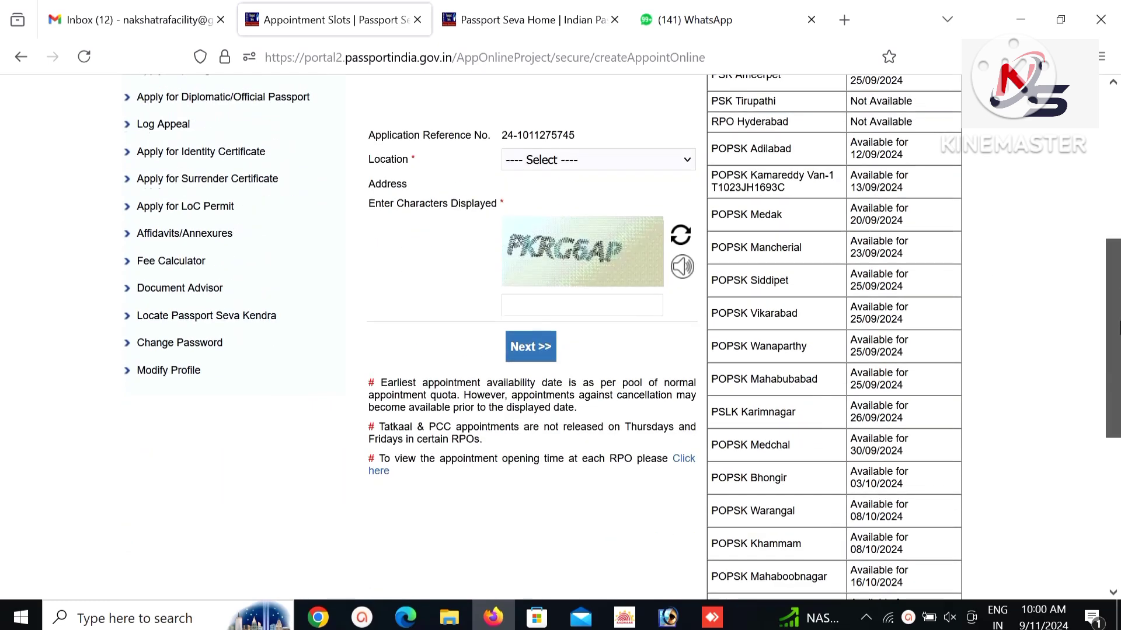
scroll(1118, 327, "up", 4)
left_click(596, 366)
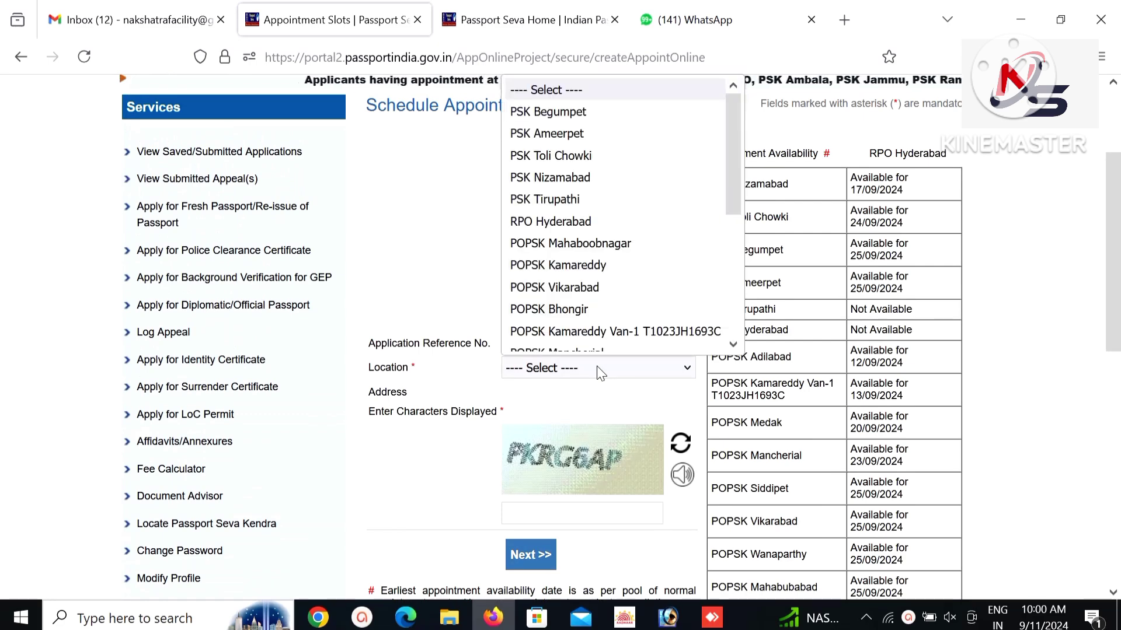
left_click(558, 265)
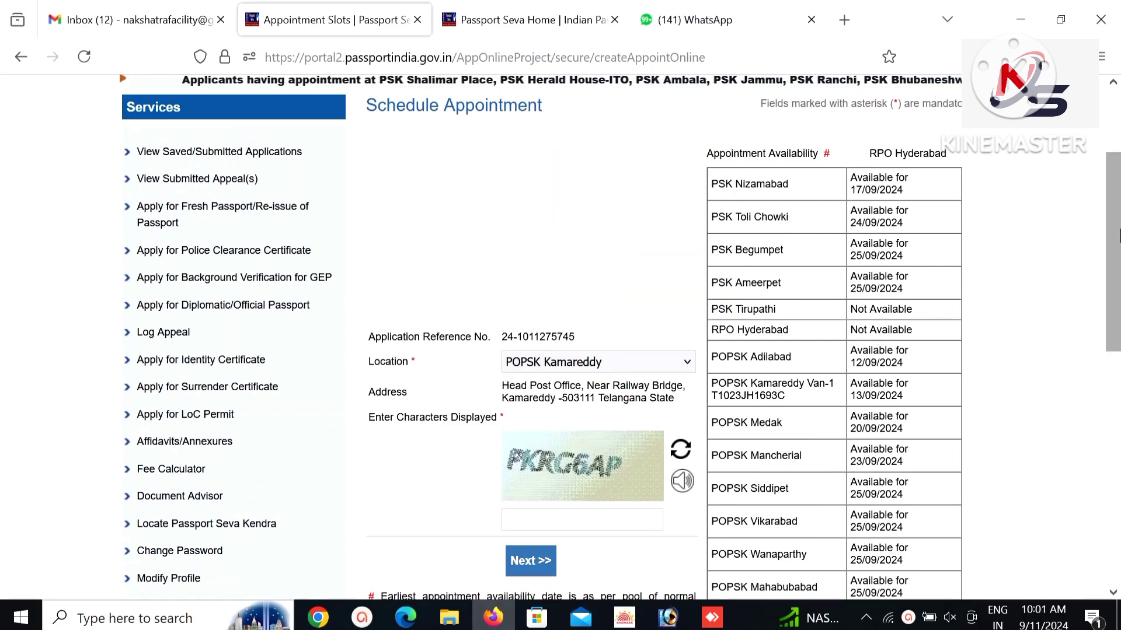
scroll(1117, 235, "down", 4)
left_click(534, 320)
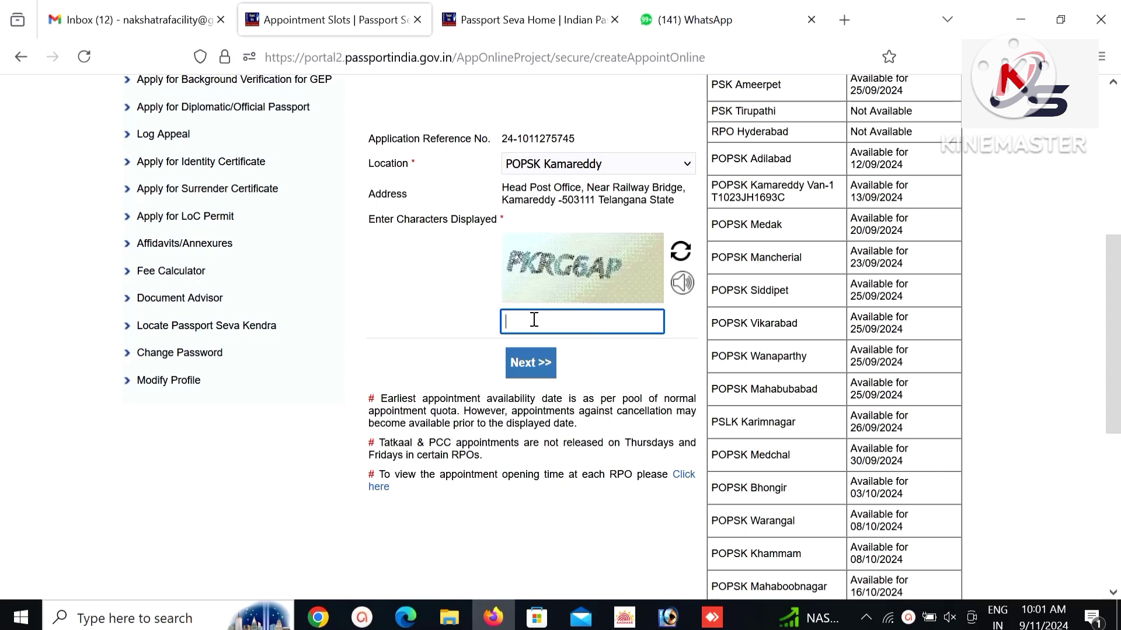
type("PKRG6AP")
left_click(513, 368)
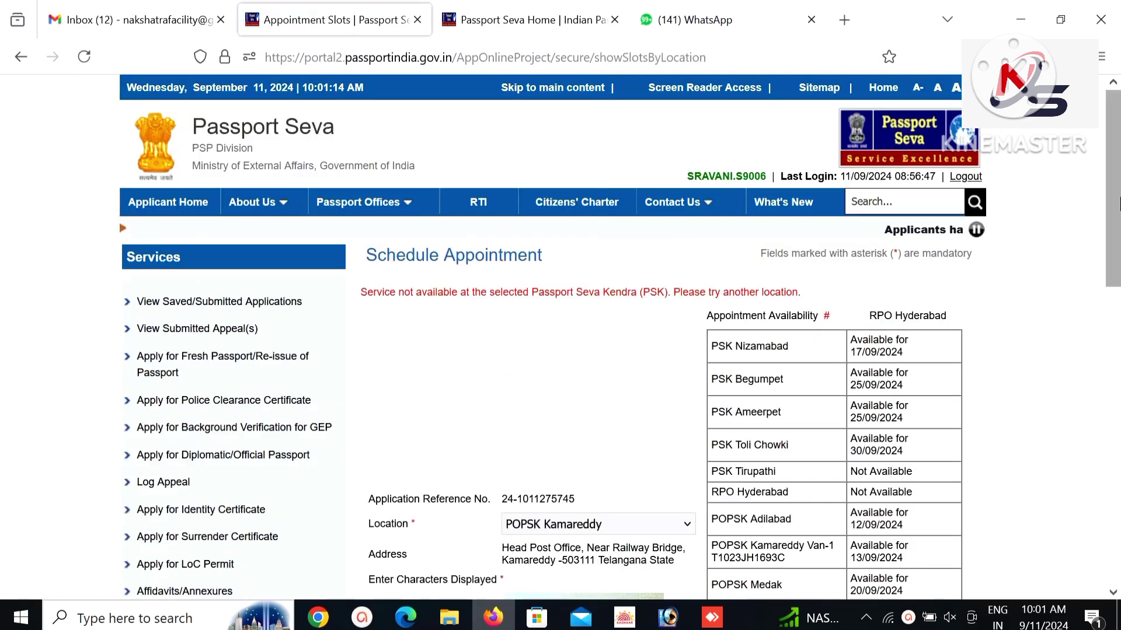
Switch the location to PSK Ameerpet, submit a new captcha, then begin typing the next one.
left_click(580, 527)
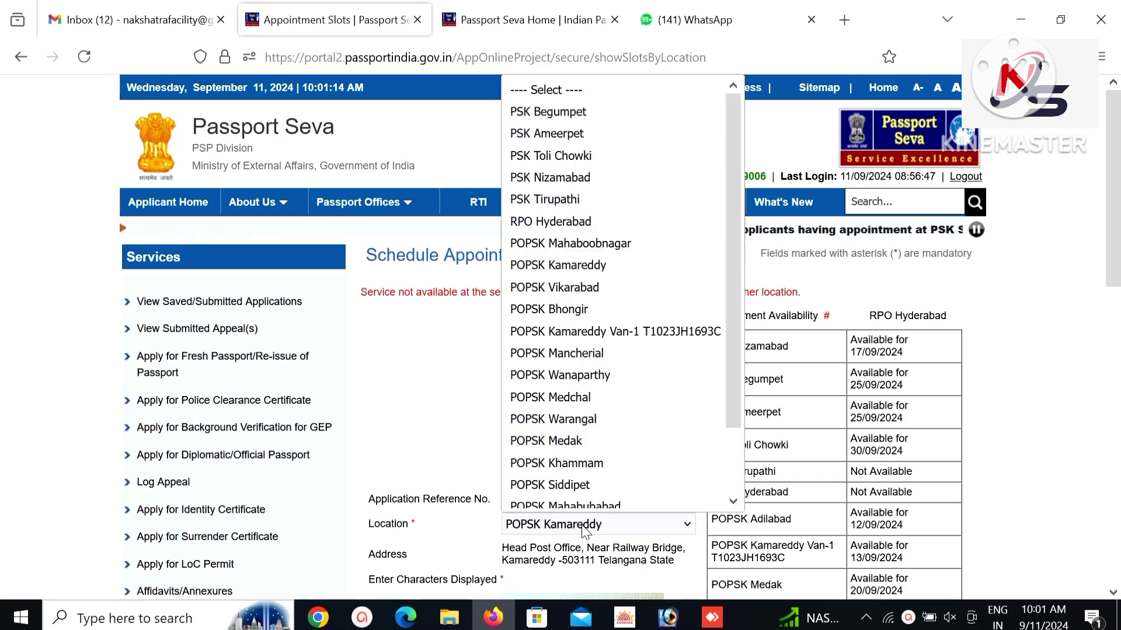
left_click(608, 133)
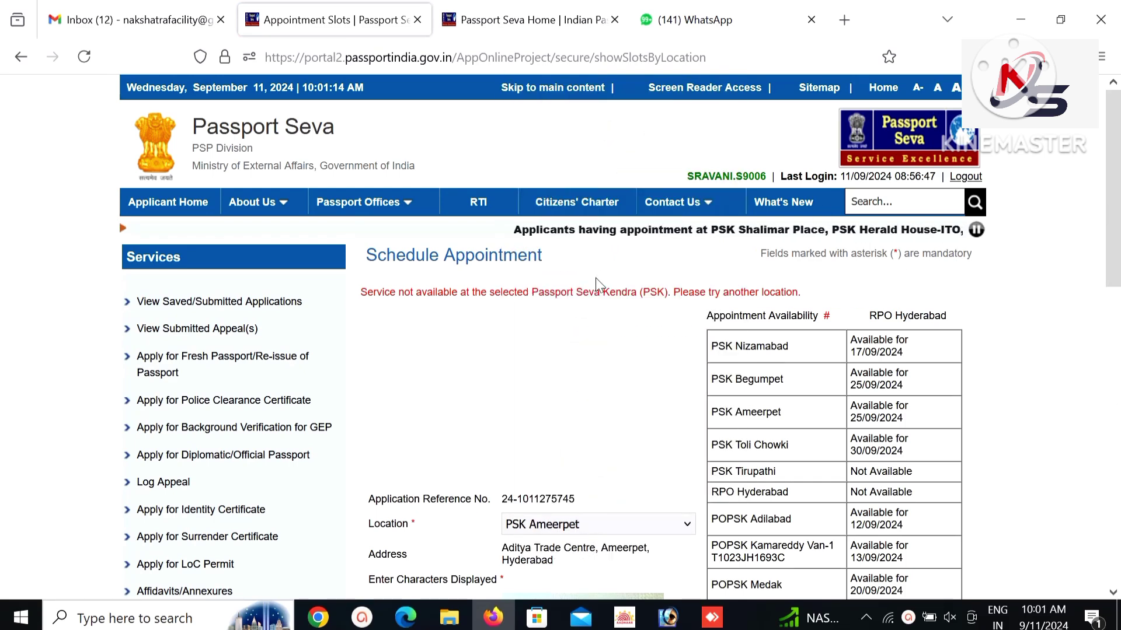
left_click_drag(364, 290, 805, 294)
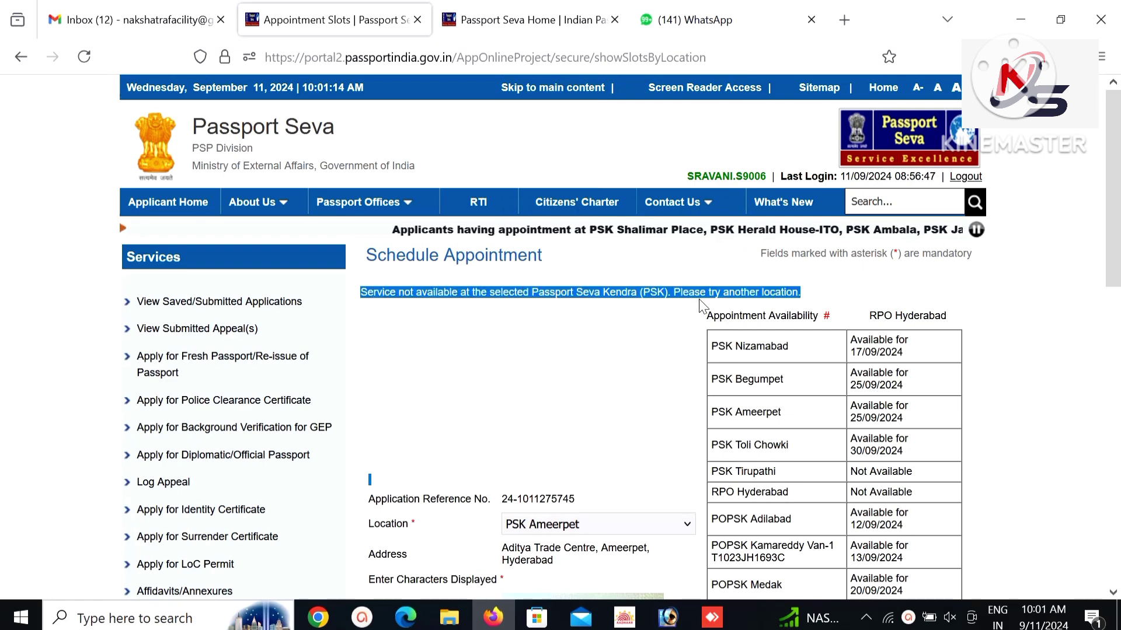
scroll(768, 308, "down", 5)
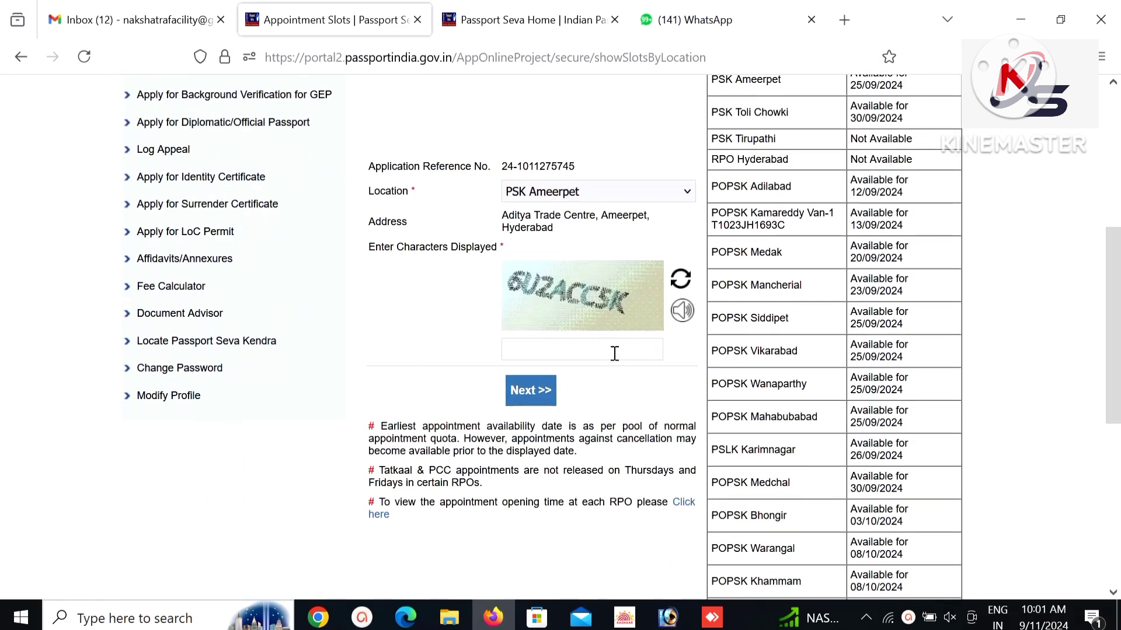
left_click(614, 354)
type("6")
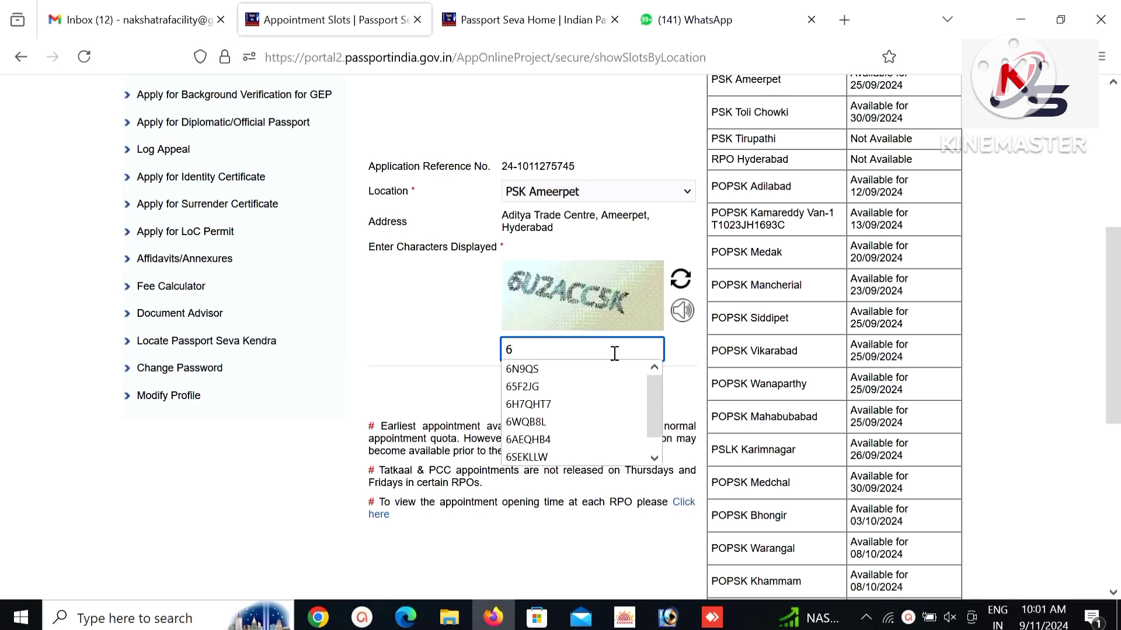
type("UZACC5K")
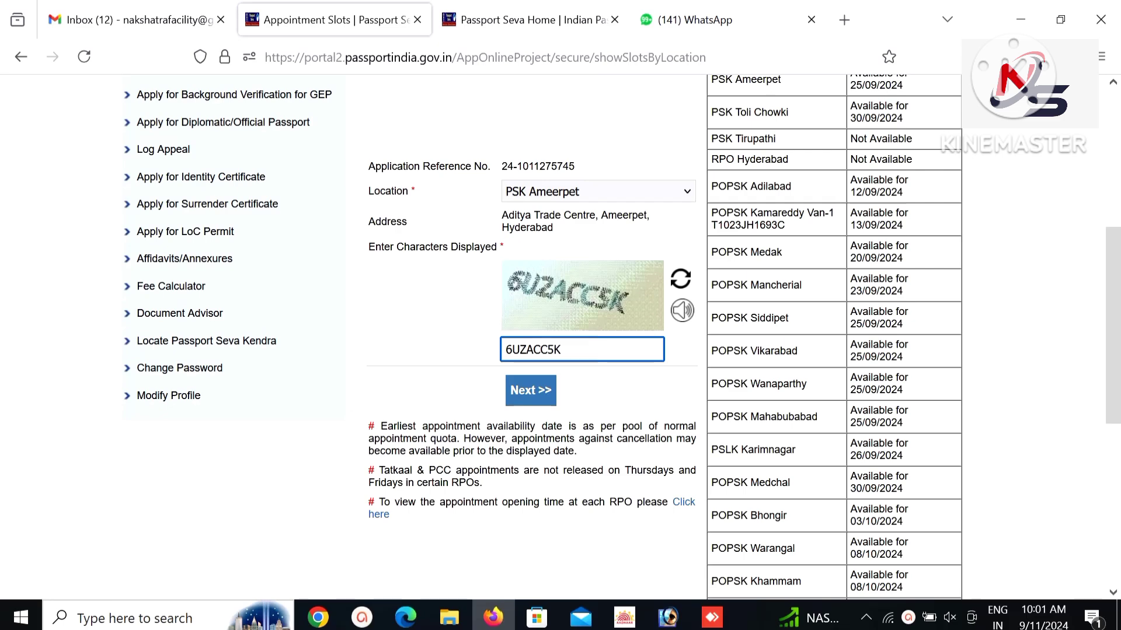
left_click(517, 388)
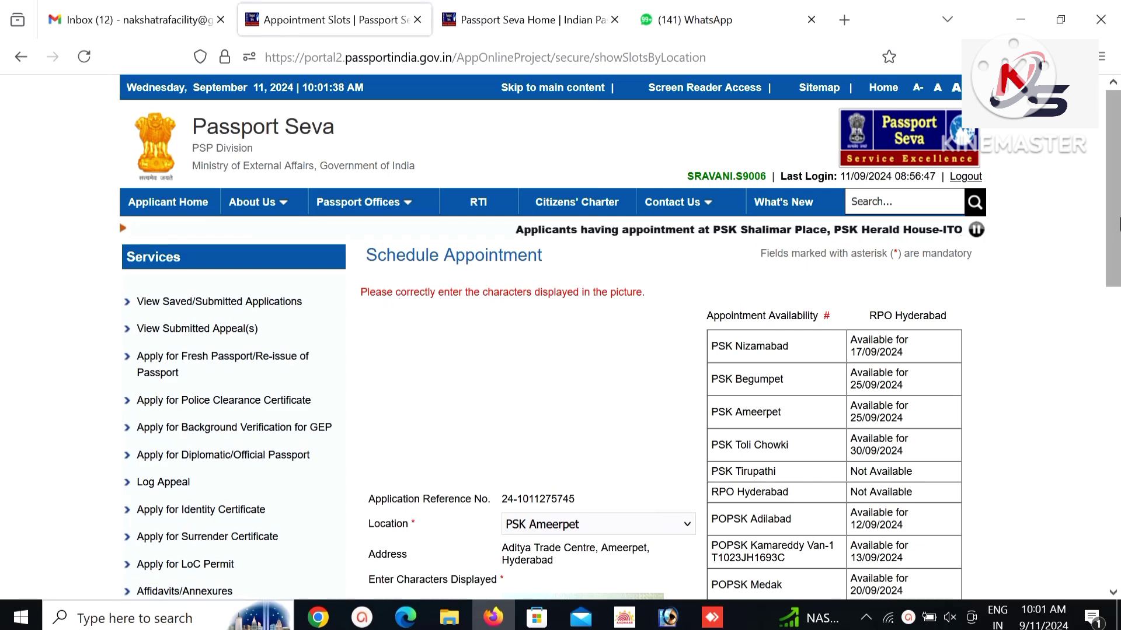
left_click_drag(1115, 223, 1118, 336)
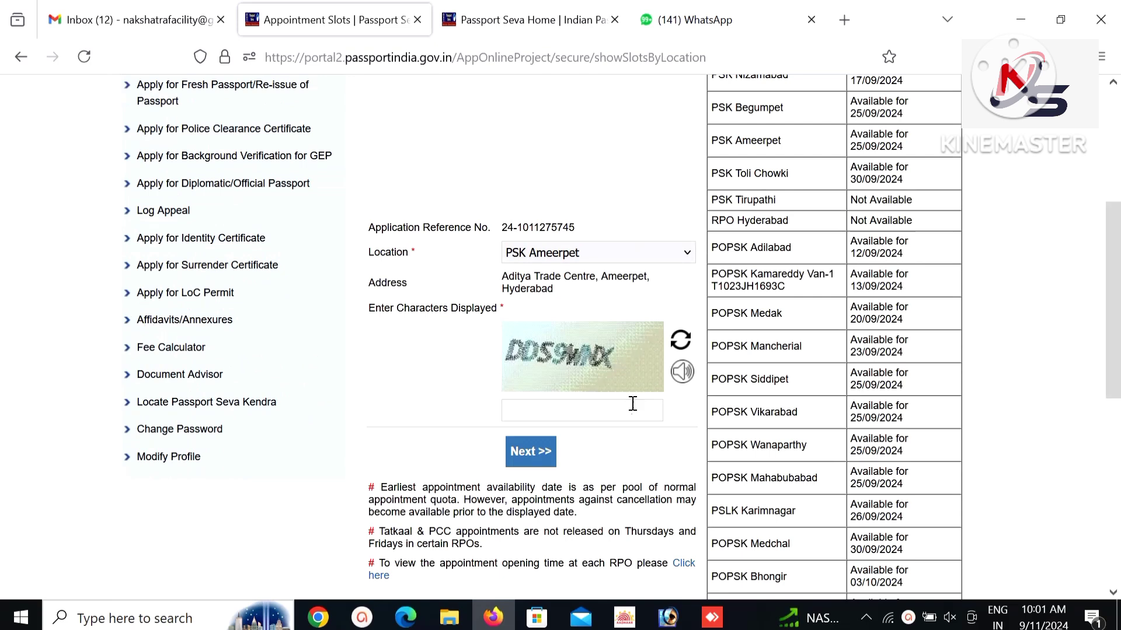
type("DD")
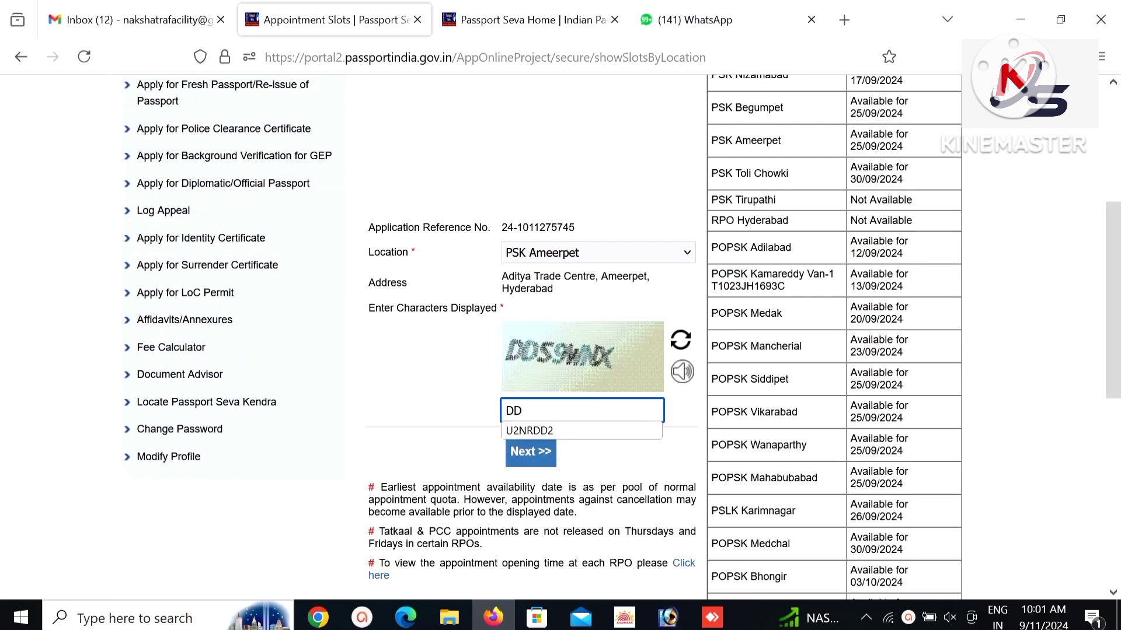
type("S")
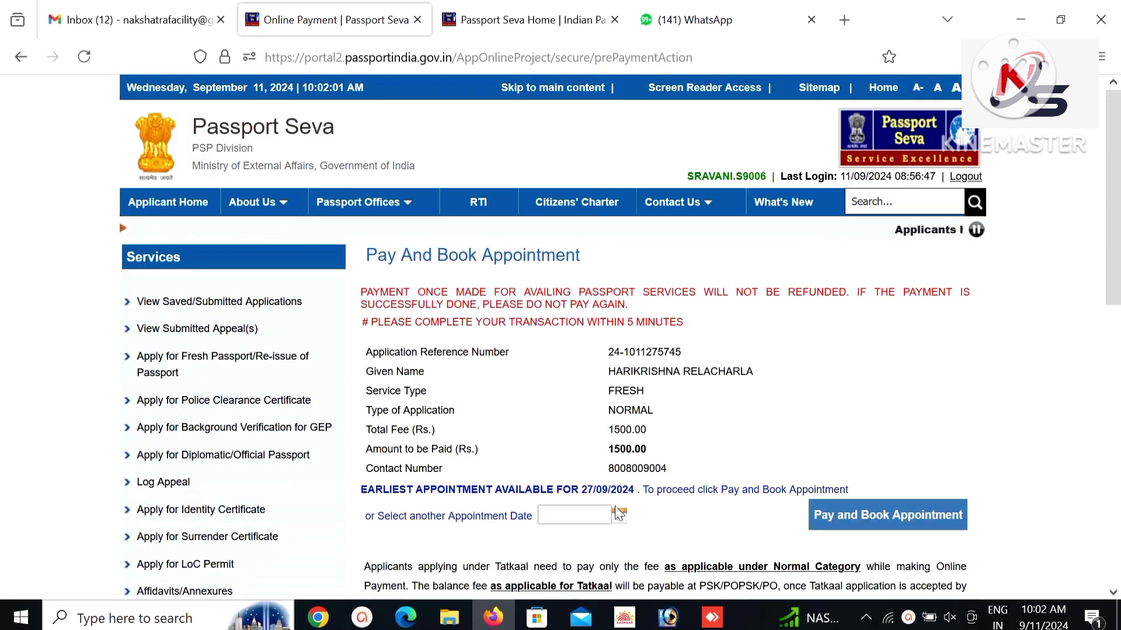
Choose 30/09/2024 as the appointment date in the calendar.
left_click_drag(593, 489, 635, 489)
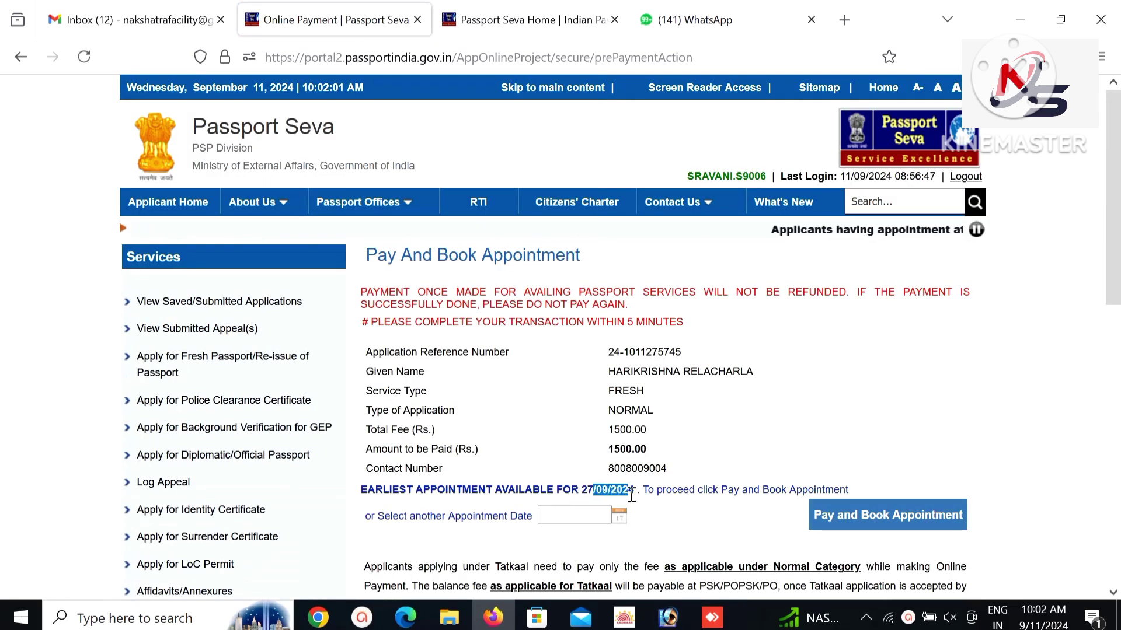
left_click(619, 515)
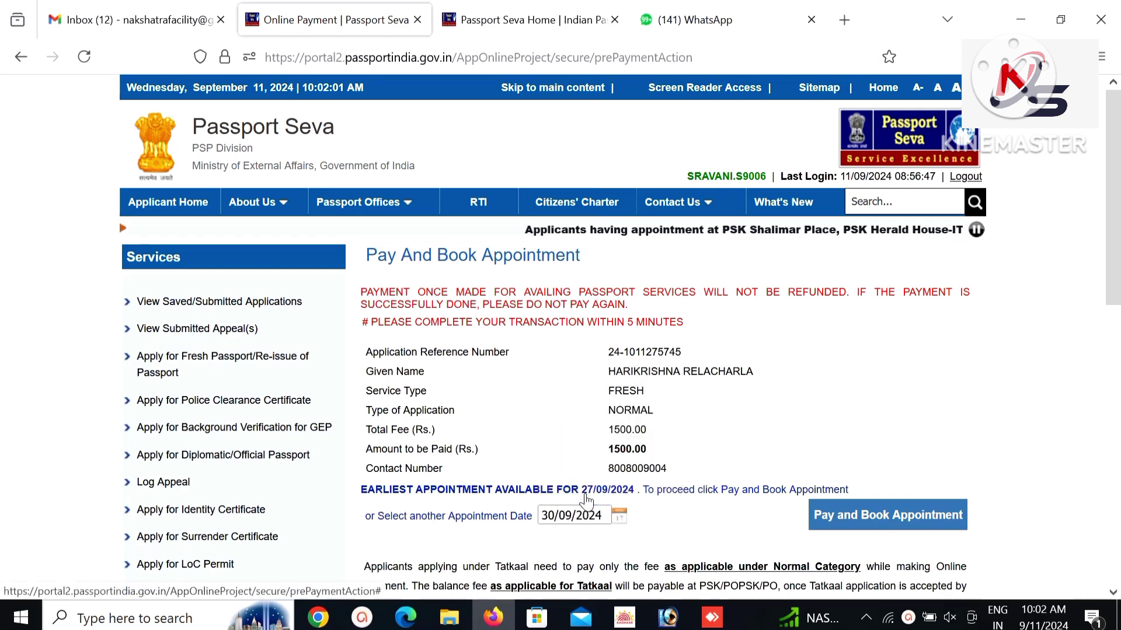
left_click(581, 492)
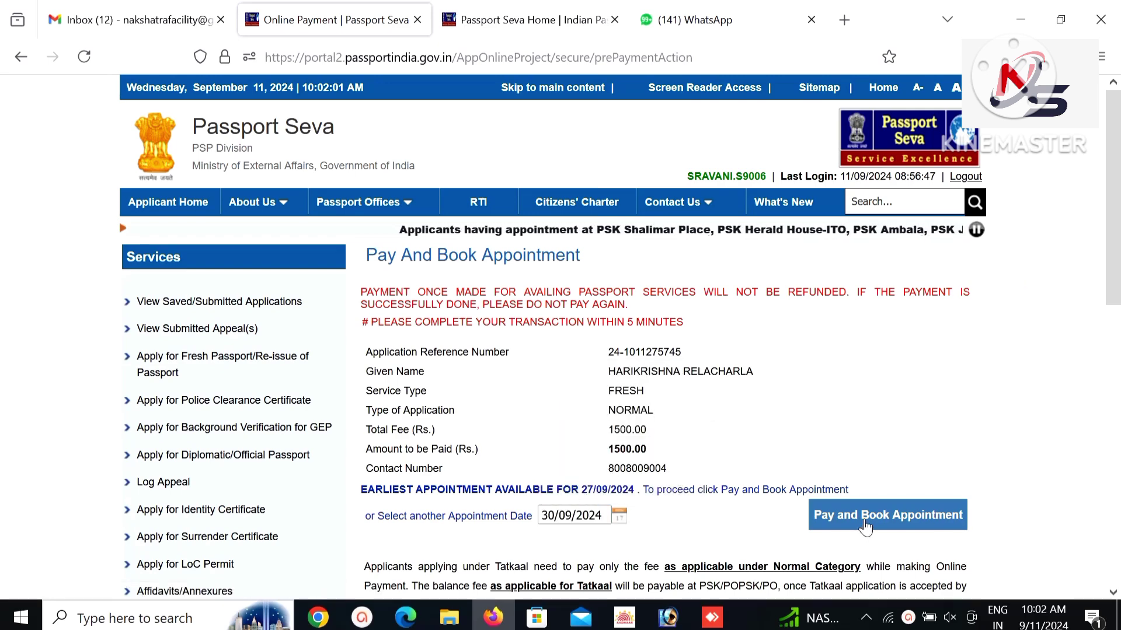
Start the Rs. 1500.00 payment on SBI's page, then back out to Pay And Book Appointment.
left_click(861, 521)
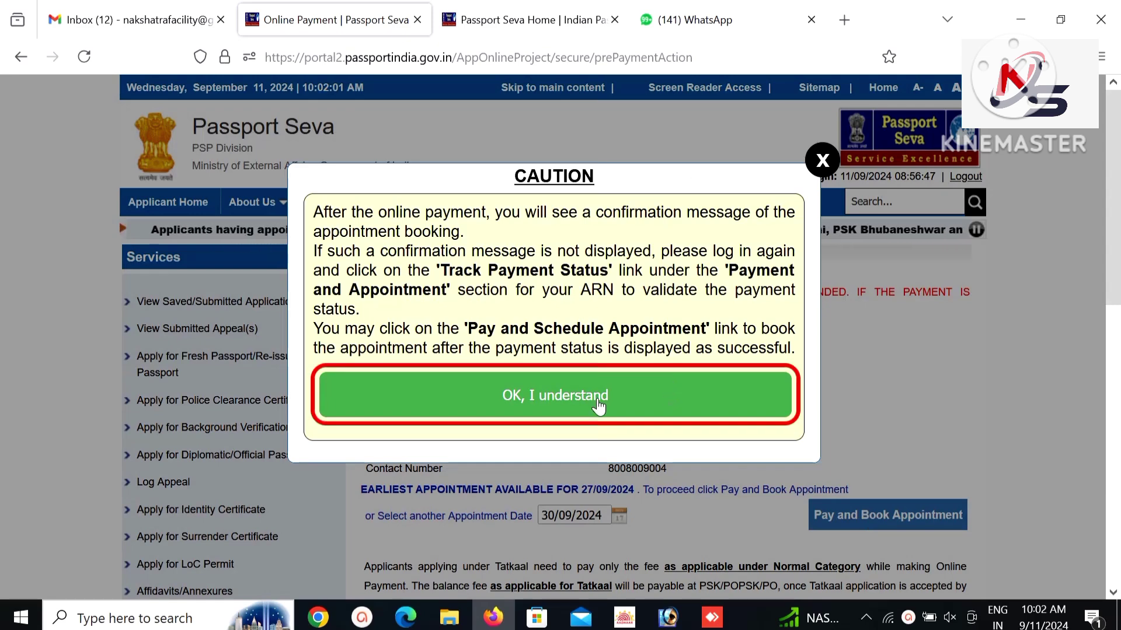
left_click(671, 397)
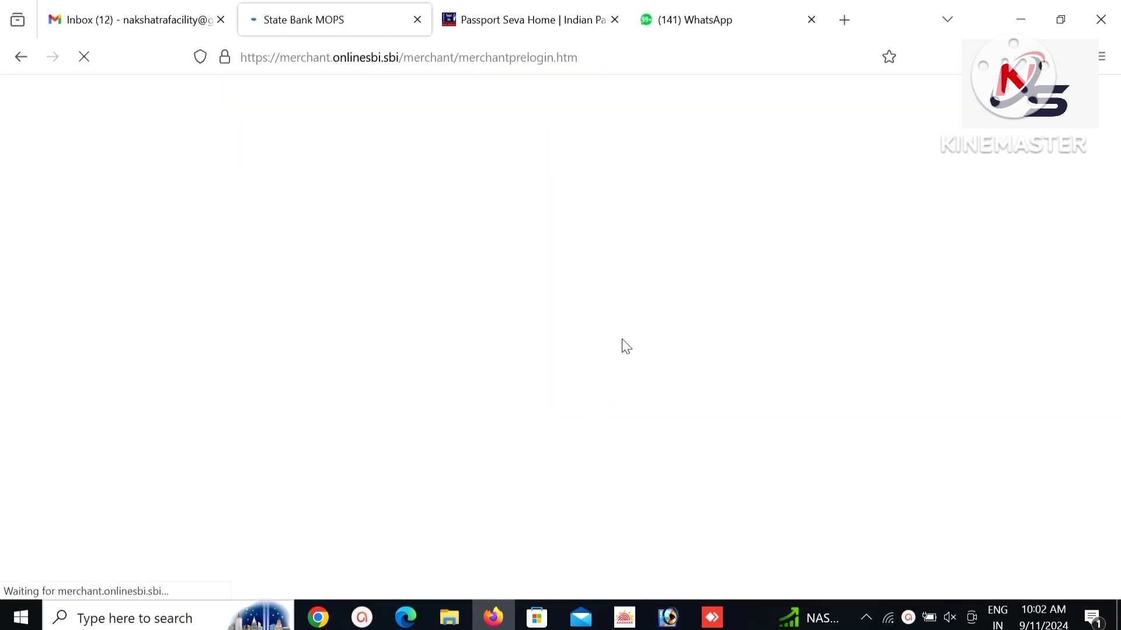
scroll(632, 349, "down", 3)
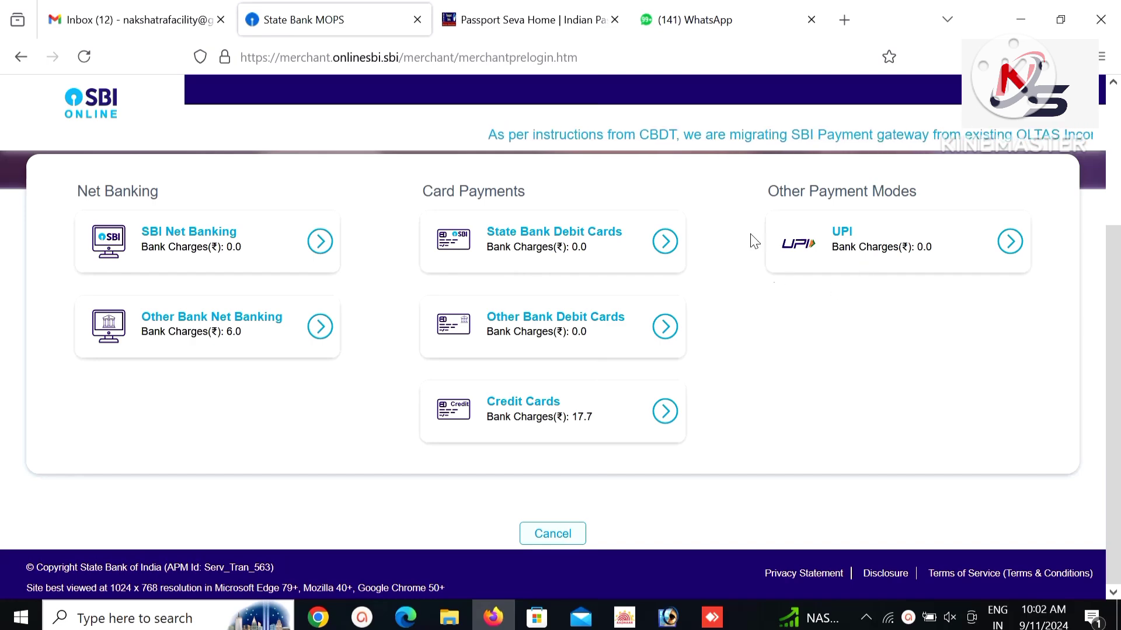
left_click(21, 56)
left_click(601, 409)
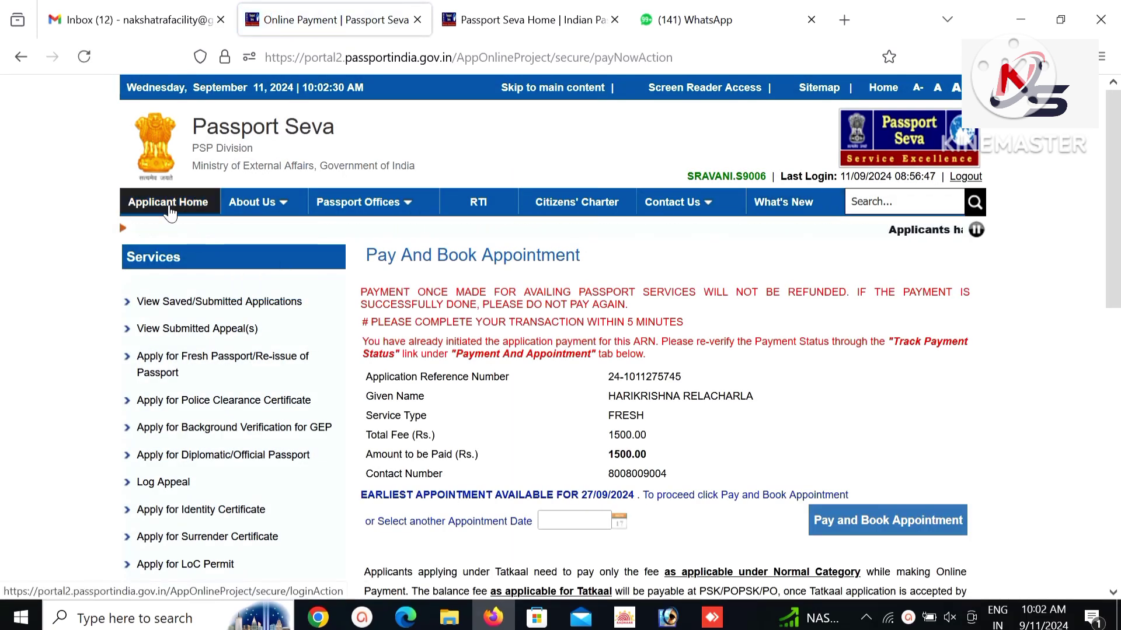
From Applicant Home, list saved/submitted applications and find the paid one with the 13/09/2024 appointment.
left_click(169, 211)
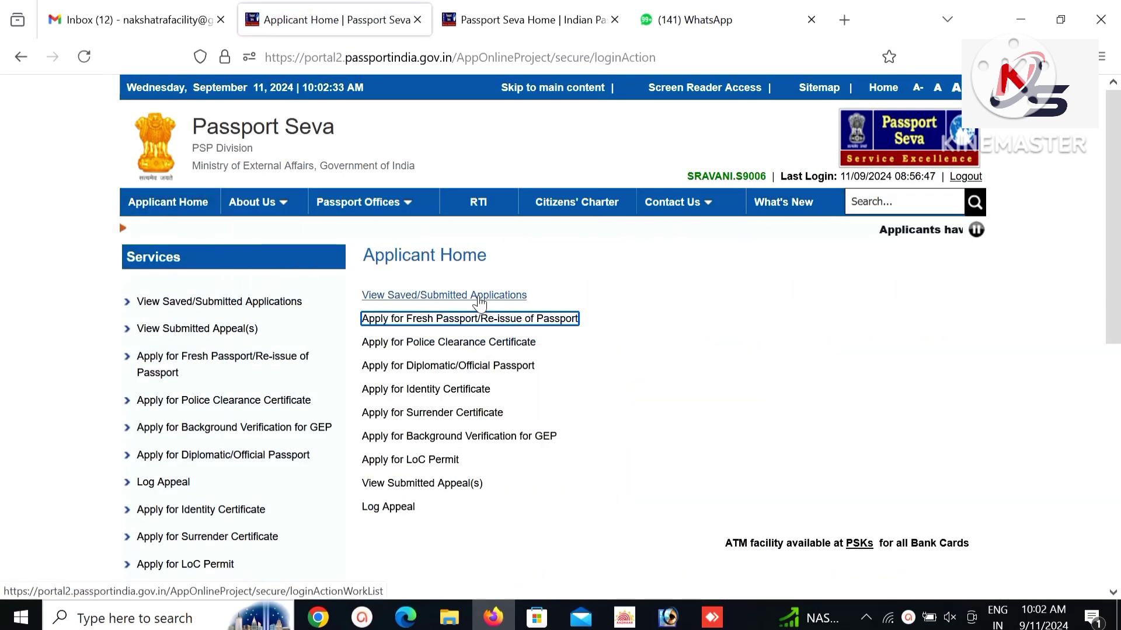
left_click(479, 296)
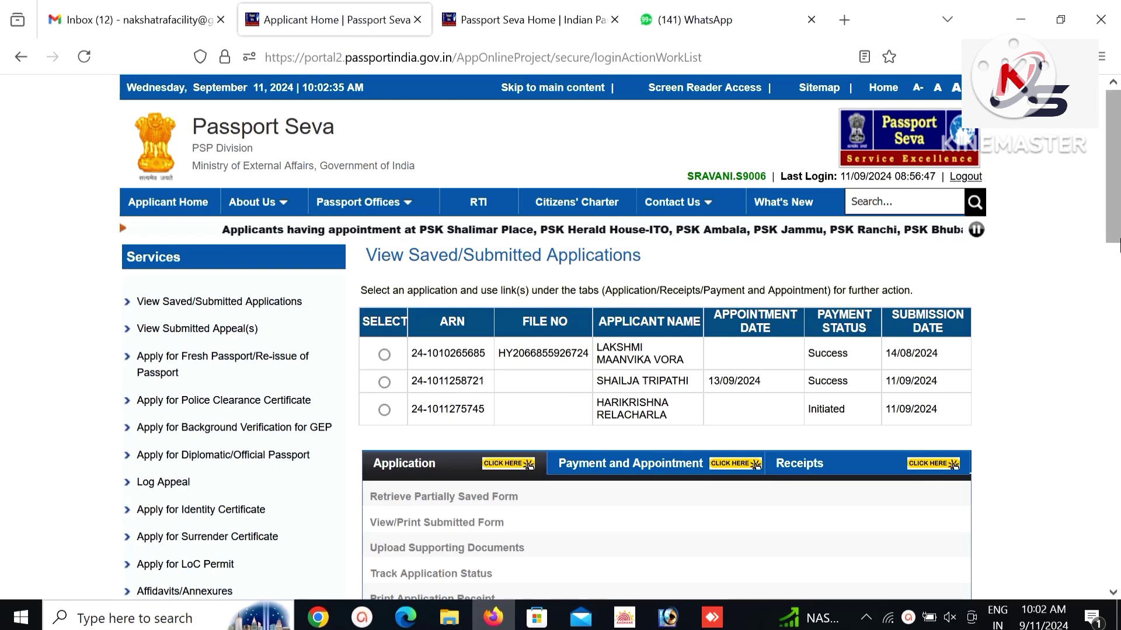
scroll(1118, 274, "down", 3)
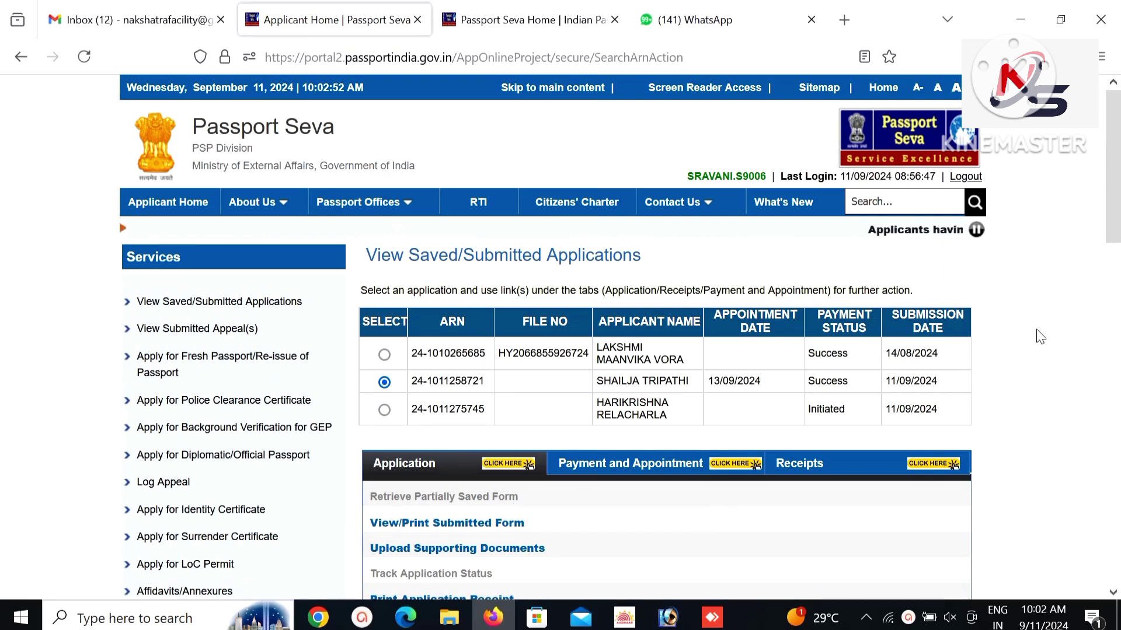
scroll(1118, 275, "down", 3)
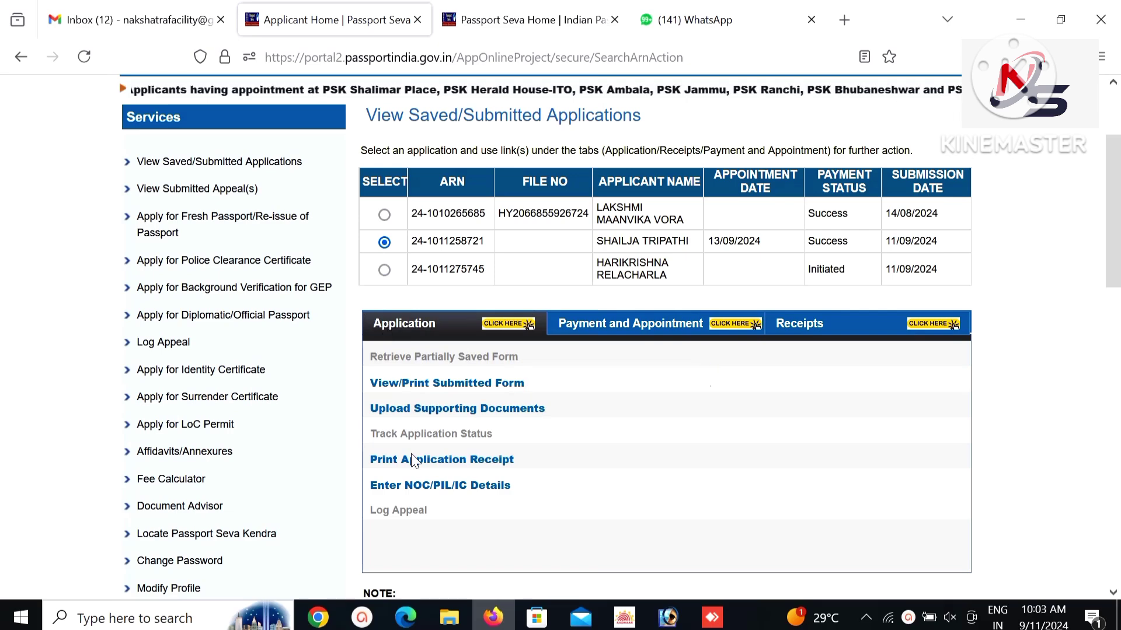
Open the printable Appointment Receipt for the 13/09/2024 04:30 PM Ameerpet slot.
left_click(435, 464)
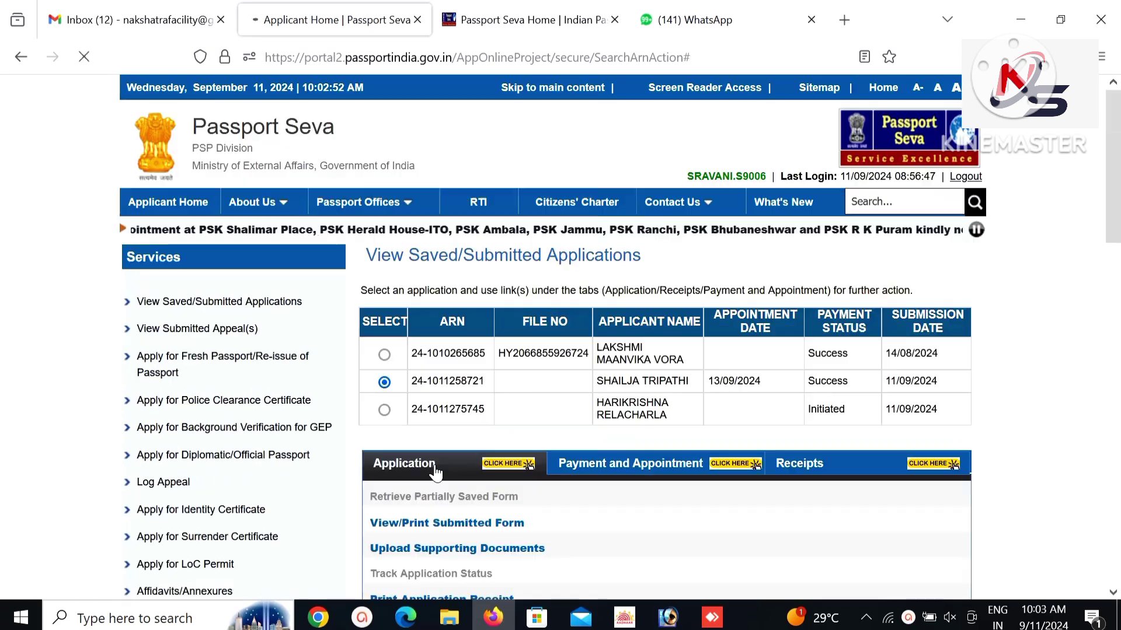
scroll(434, 471, "down", 6)
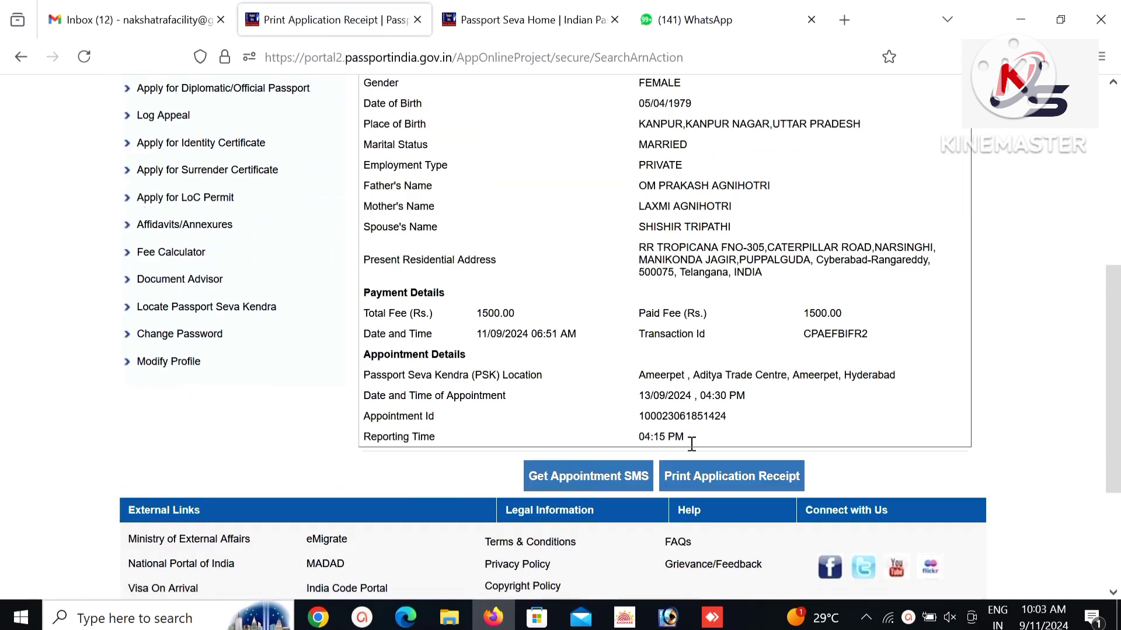
left_click(715, 478)
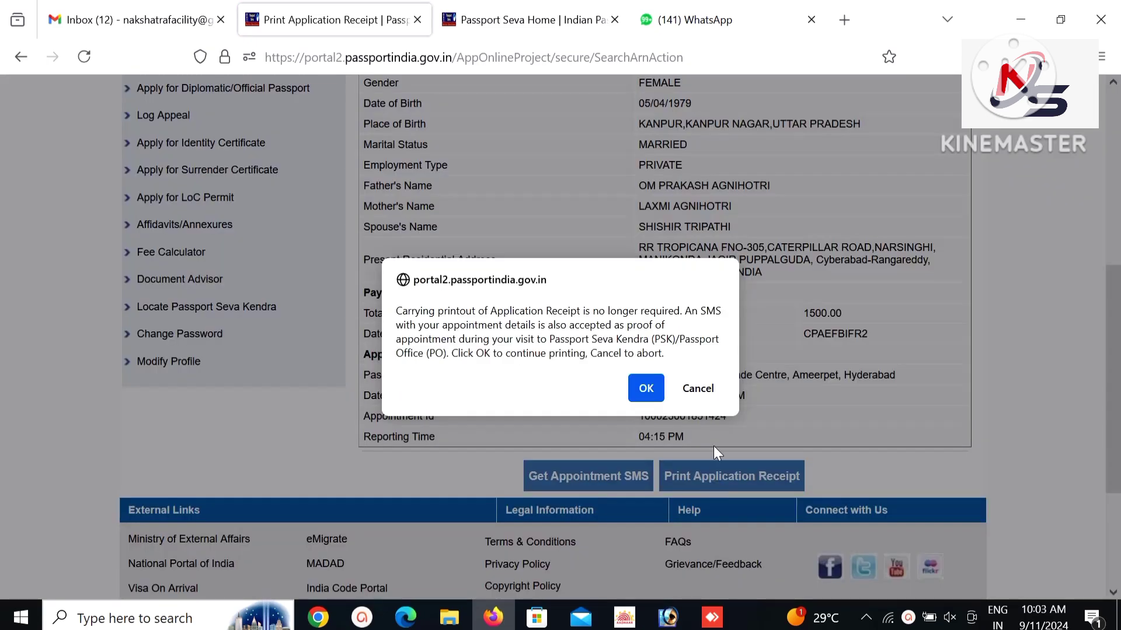
left_click(653, 387)
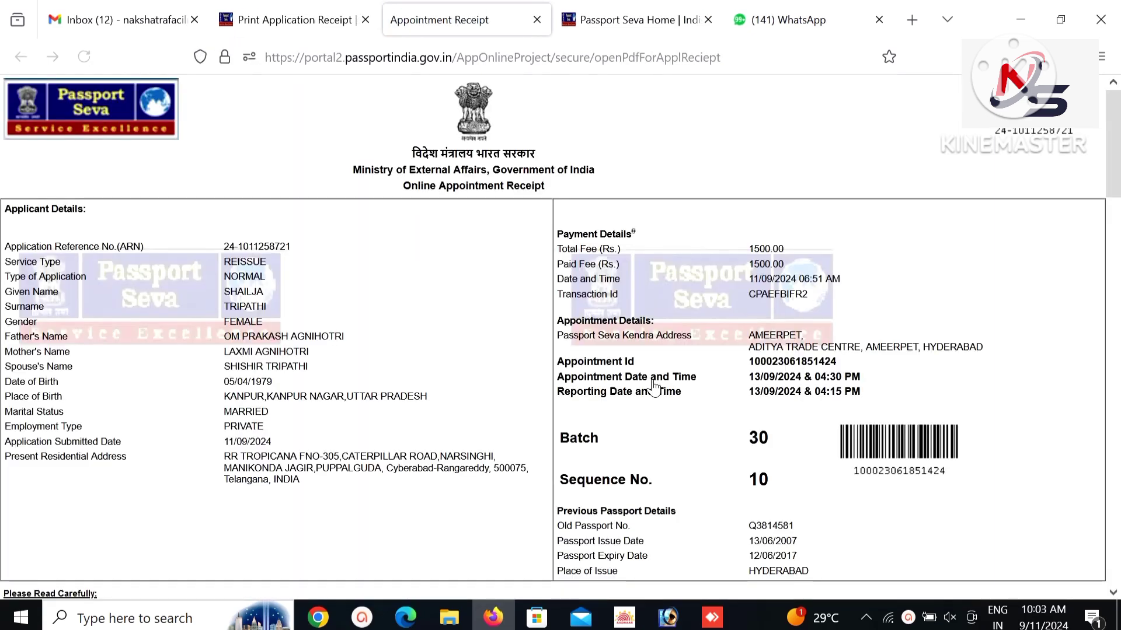
Go back to the earlier tab and reopen the saved/submitted applications list via Applicant Home.
left_click(276, 18)
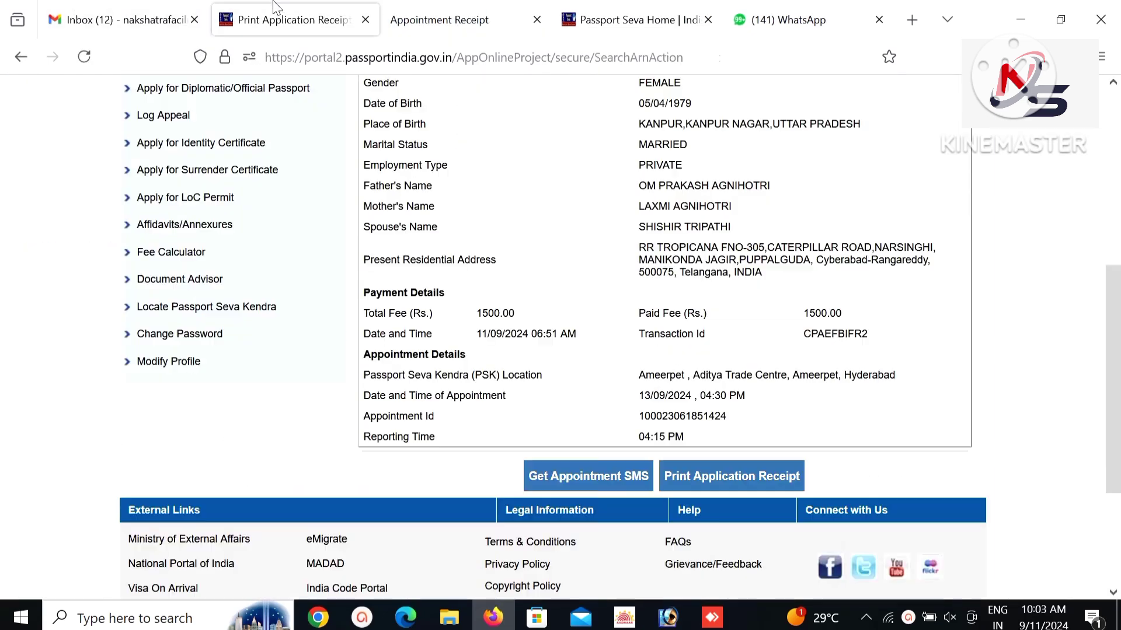
scroll(409, 129, "up", 4)
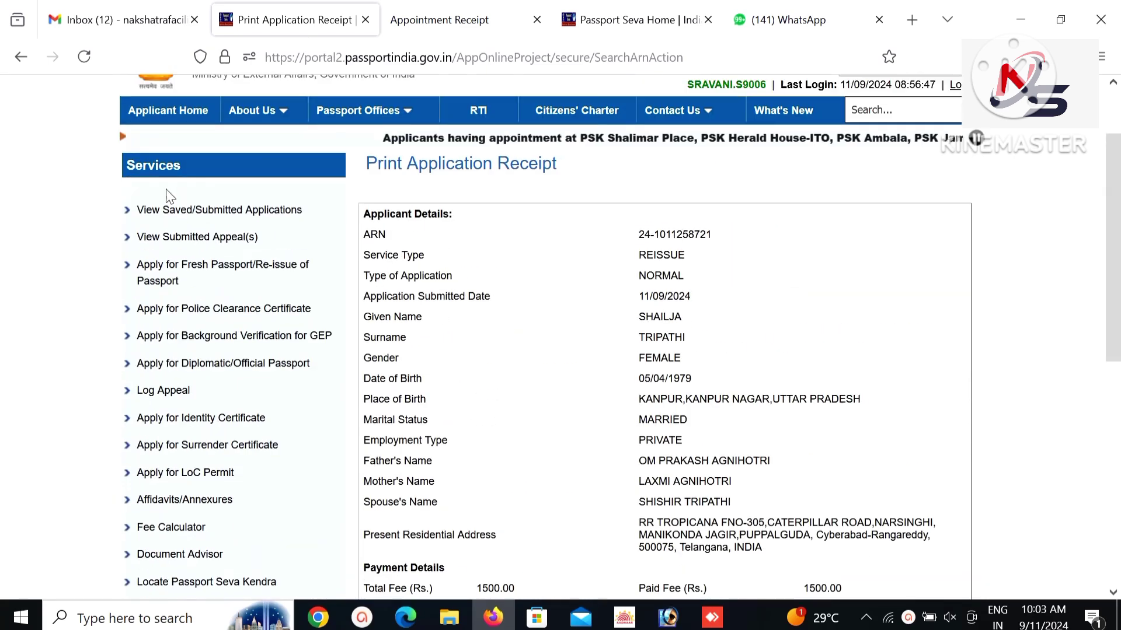
left_click(135, 117)
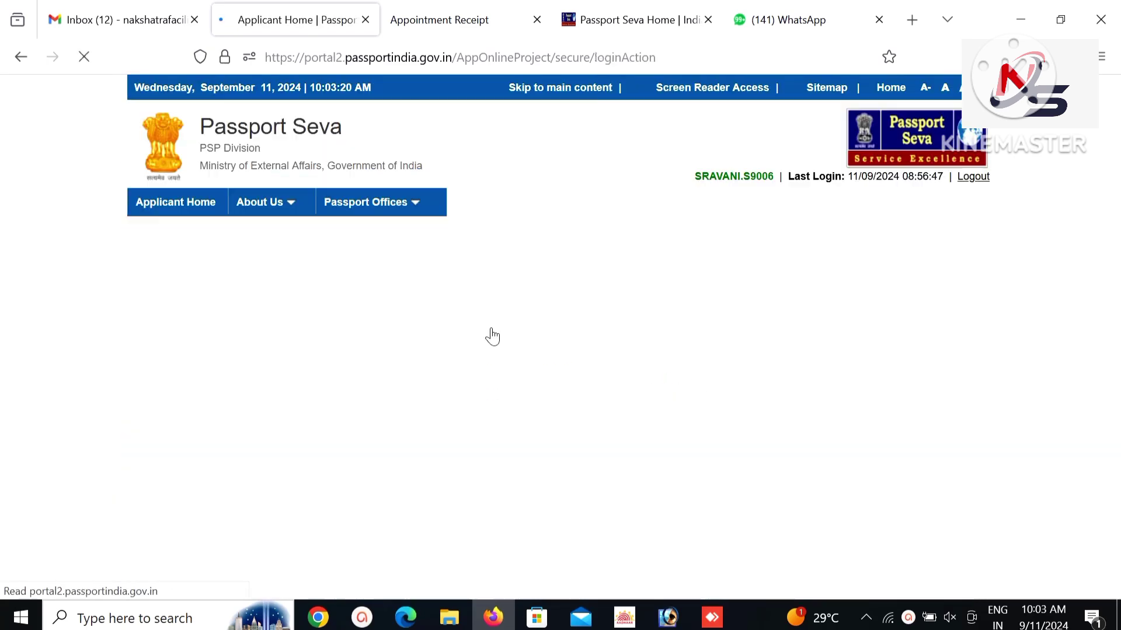
left_click(474, 297)
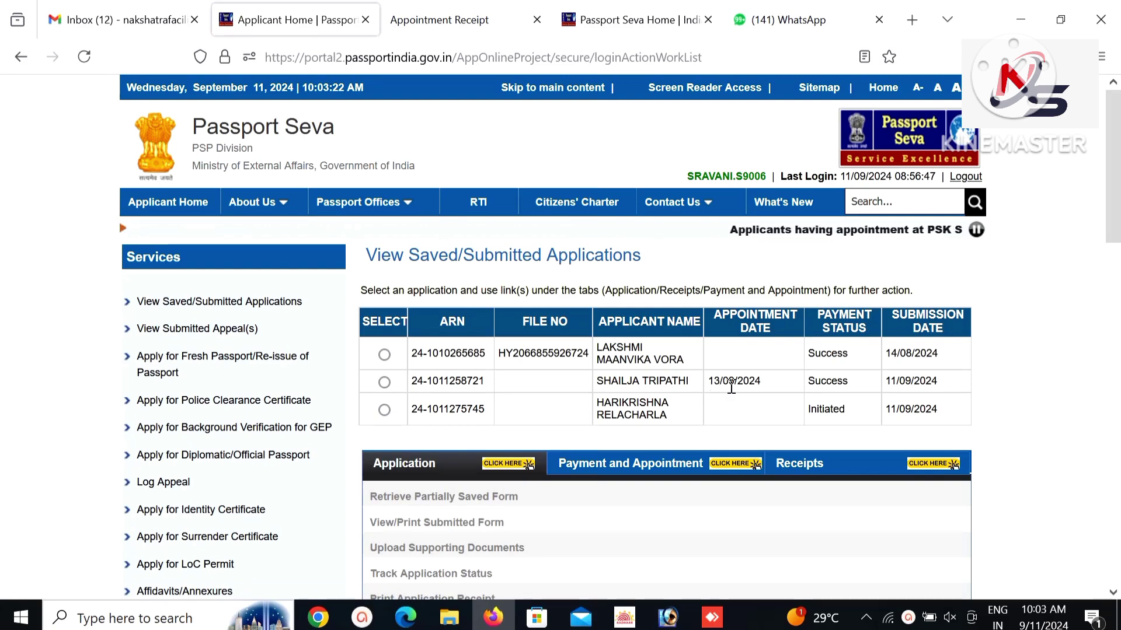
left_click(385, 382)
scroll(395, 385, "down", 2)
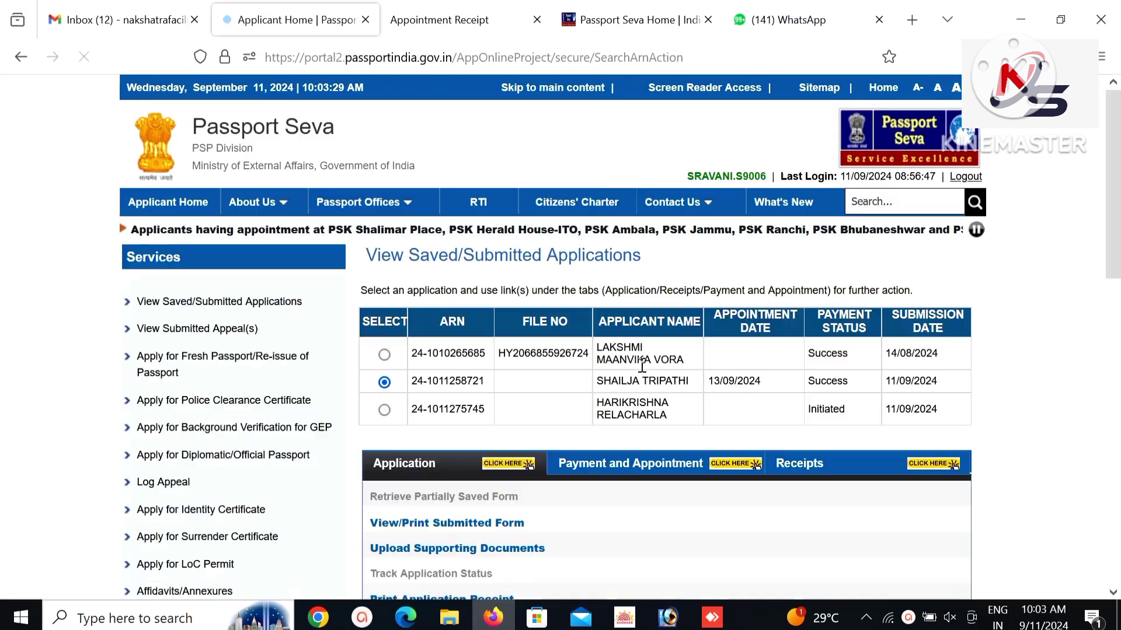
scroll(610, 442, "down", 2)
left_click(604, 380)
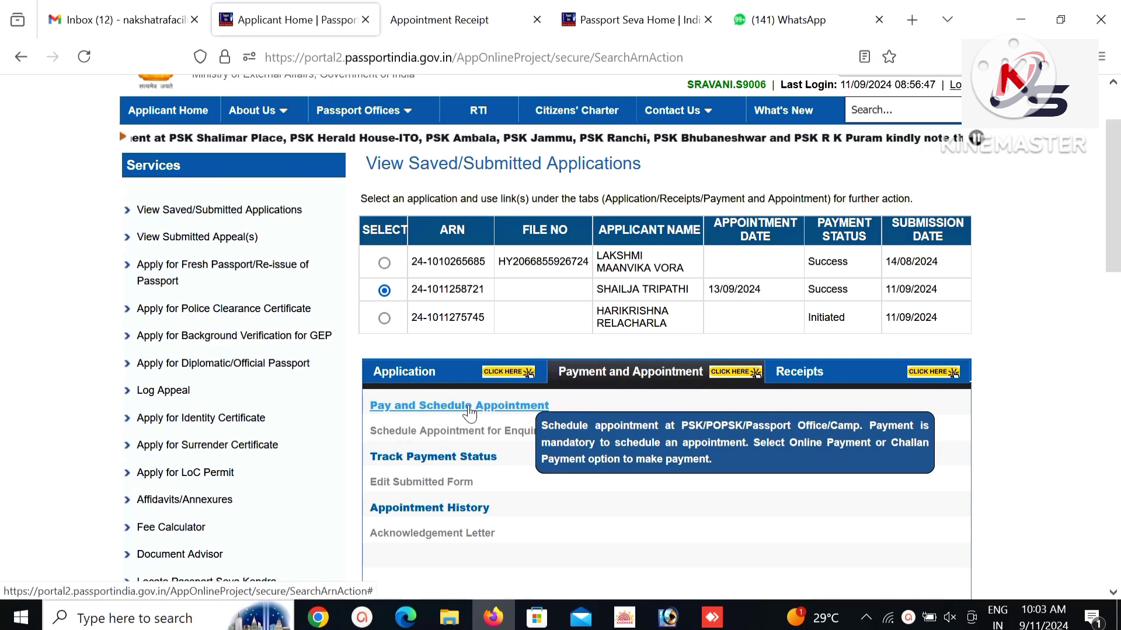
left_click(469, 407)
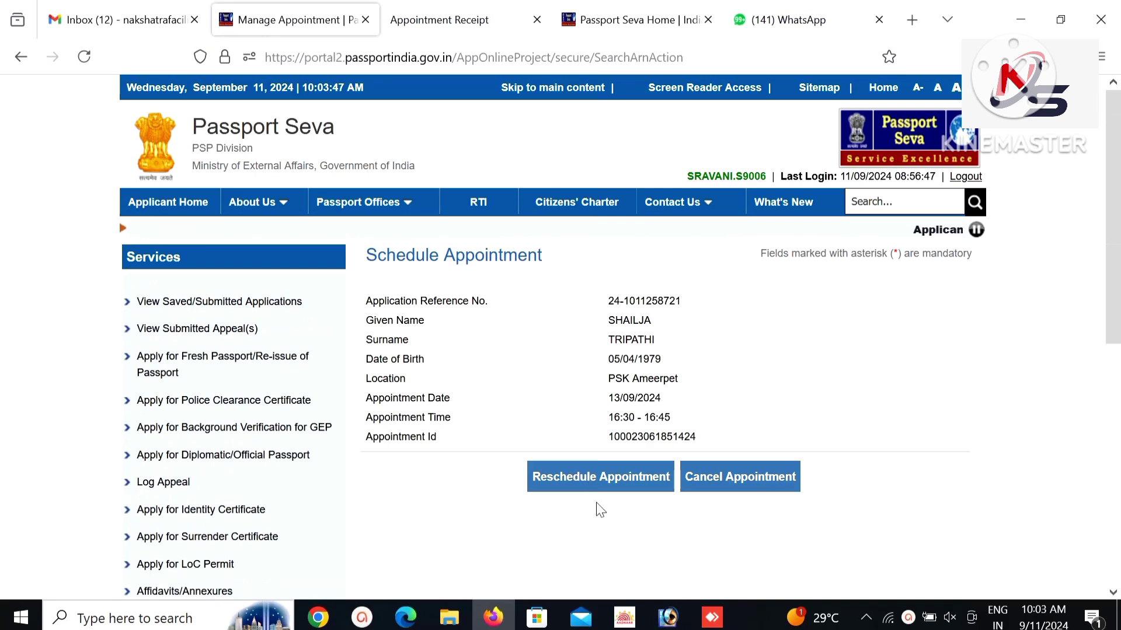
left_click(196, 299)
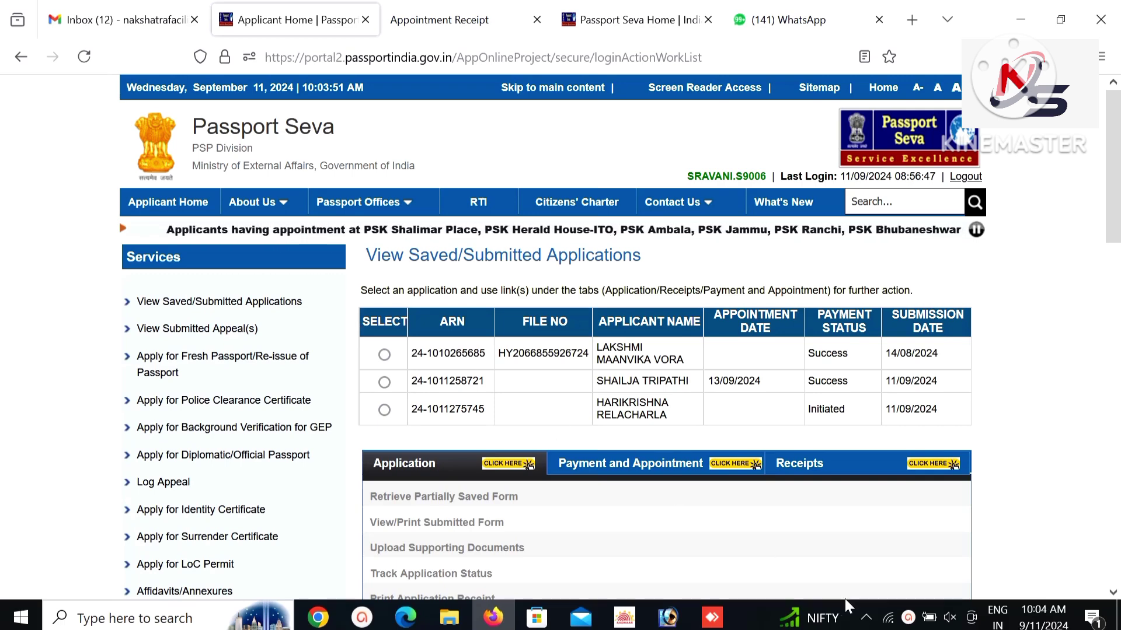
left_click(908, 617)
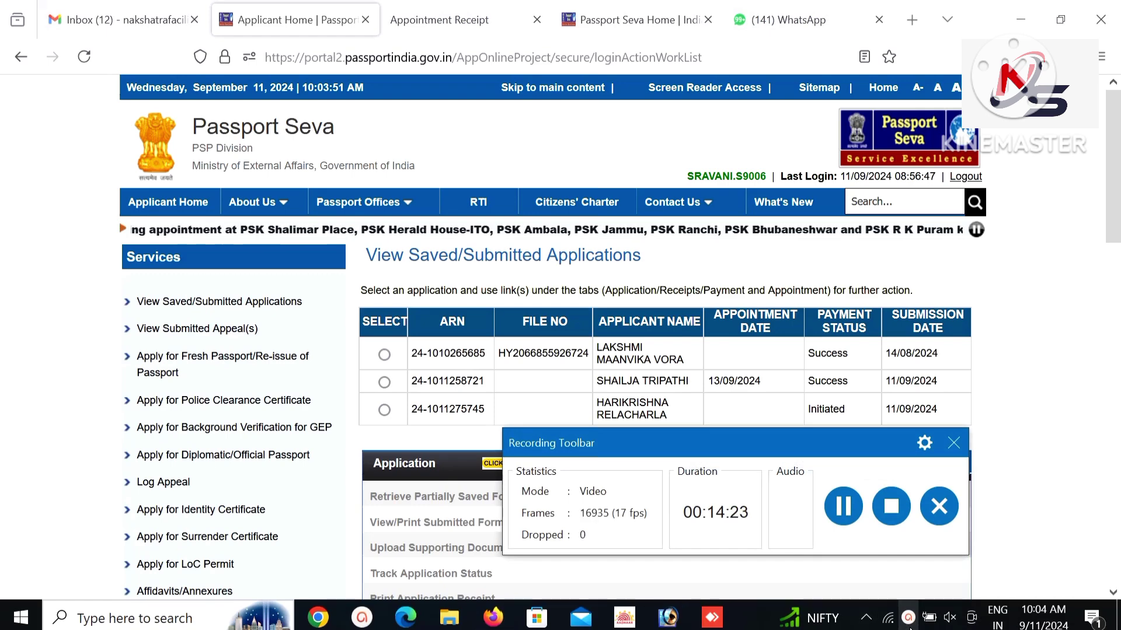